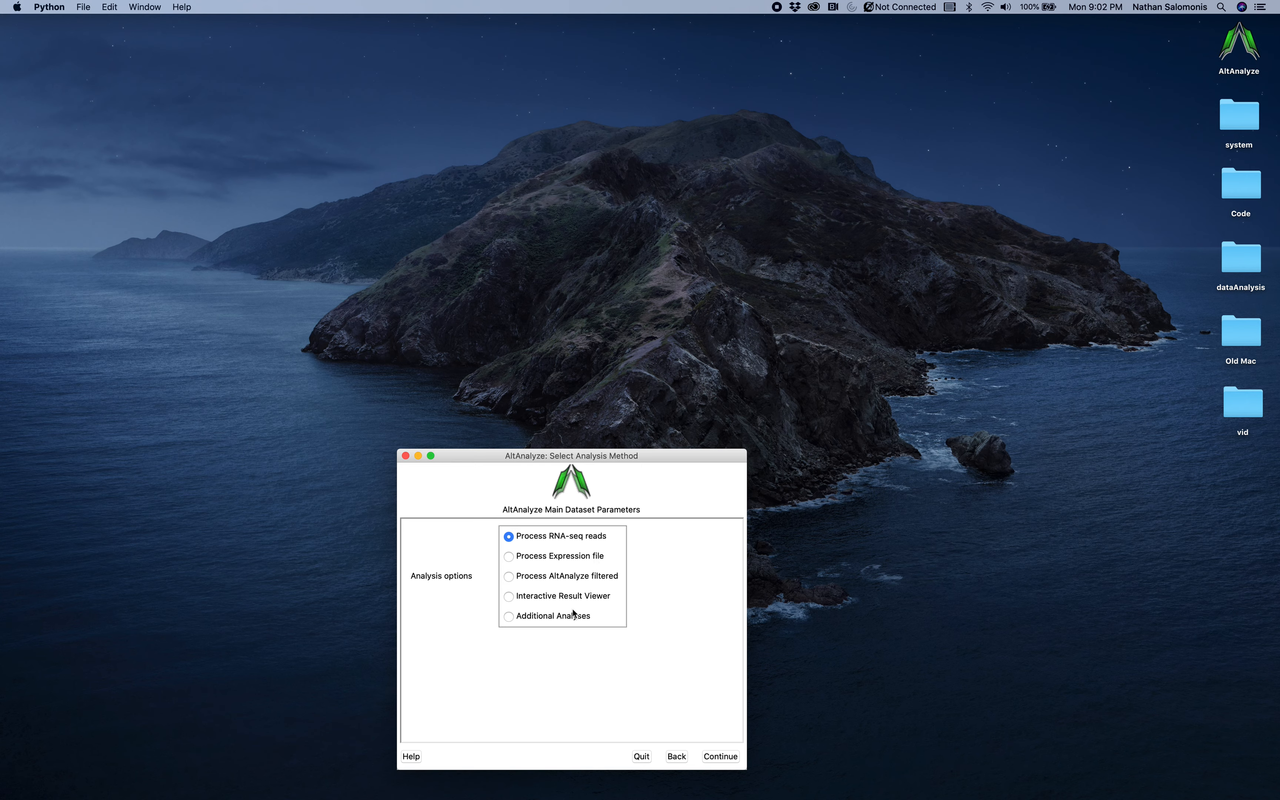
- Open the Hierarchical Clustering parameters from the Additional Analyses options
left_click(573, 616)
left_click(714, 757)
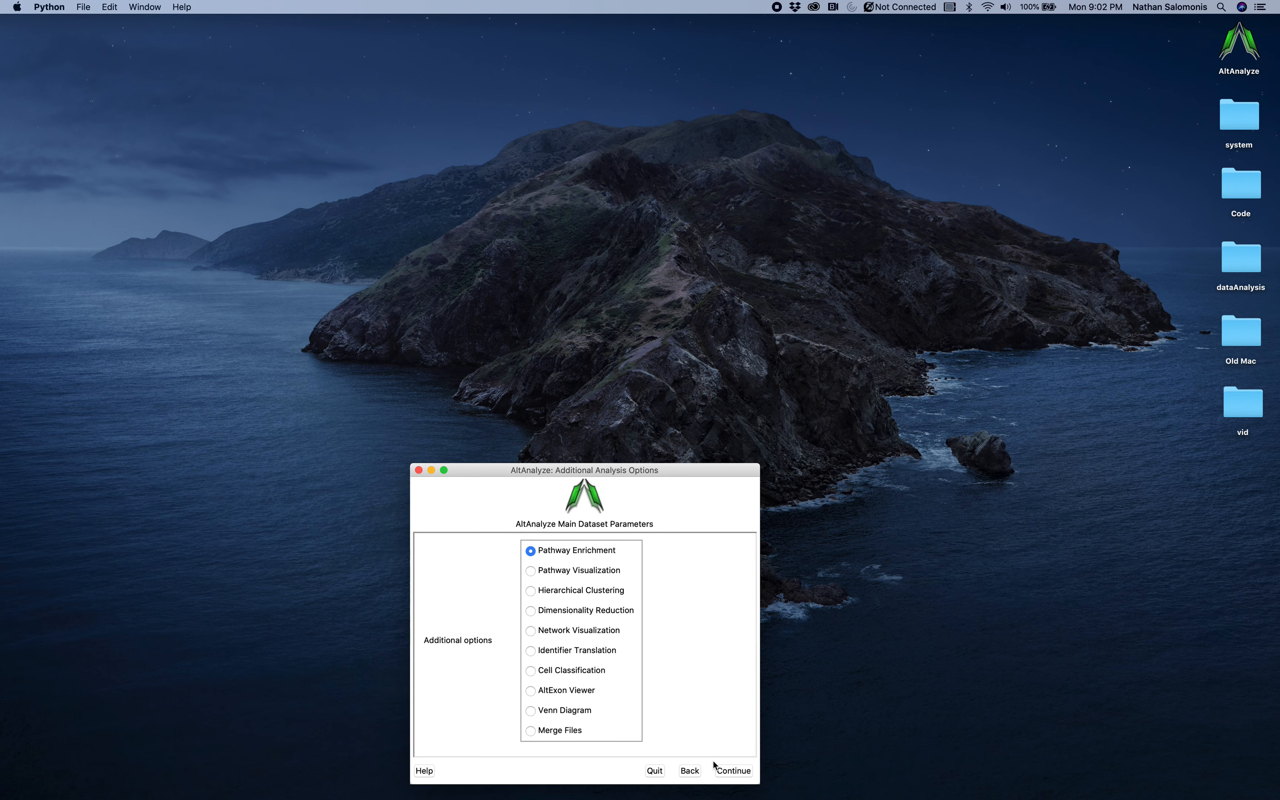
left_click(619, 593)
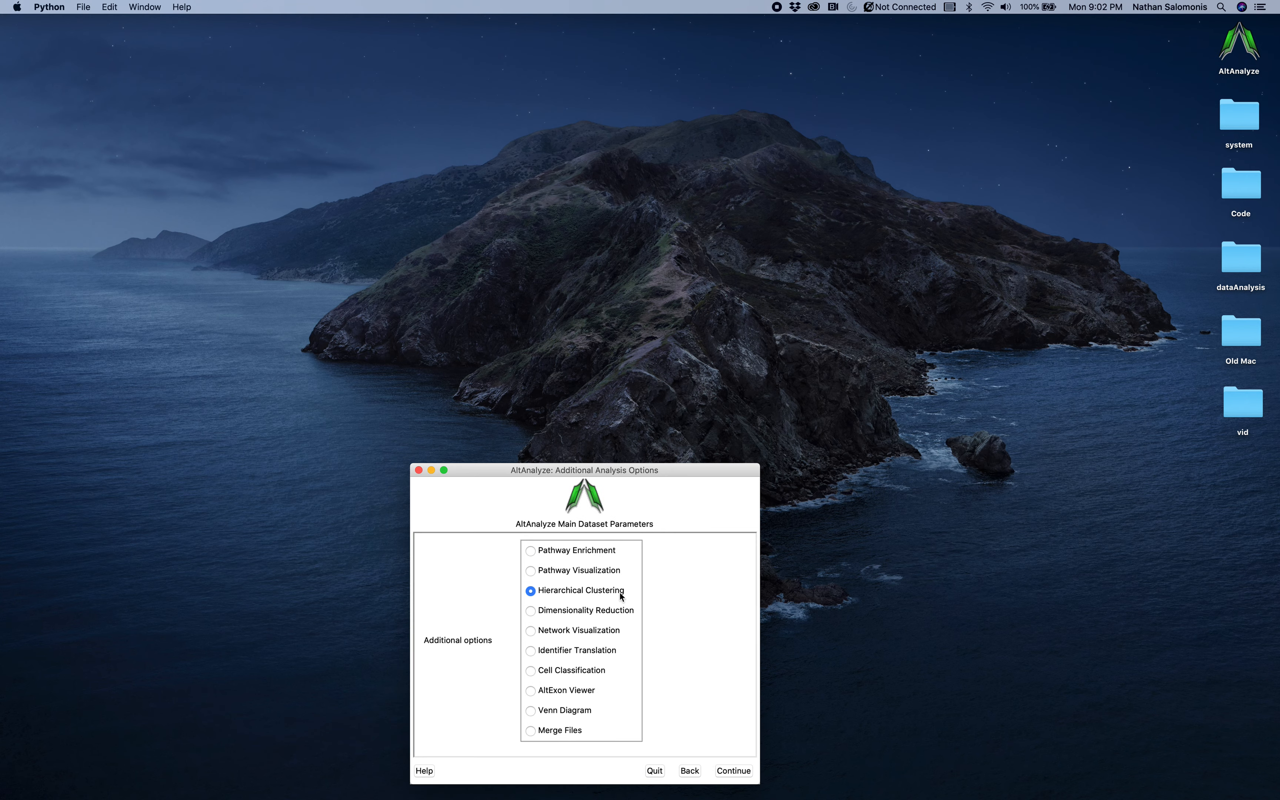
left_click(720, 773)
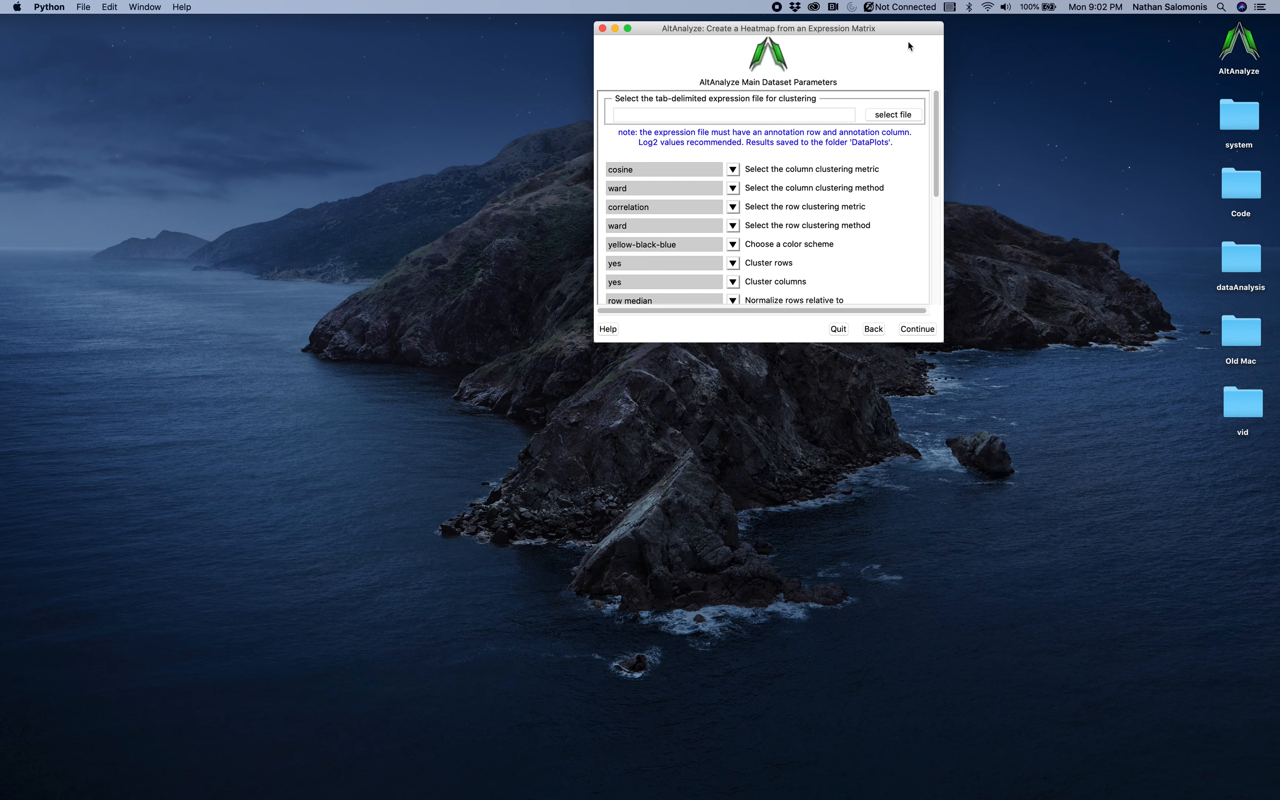
left_click_drag(908, 32, 674, 212)
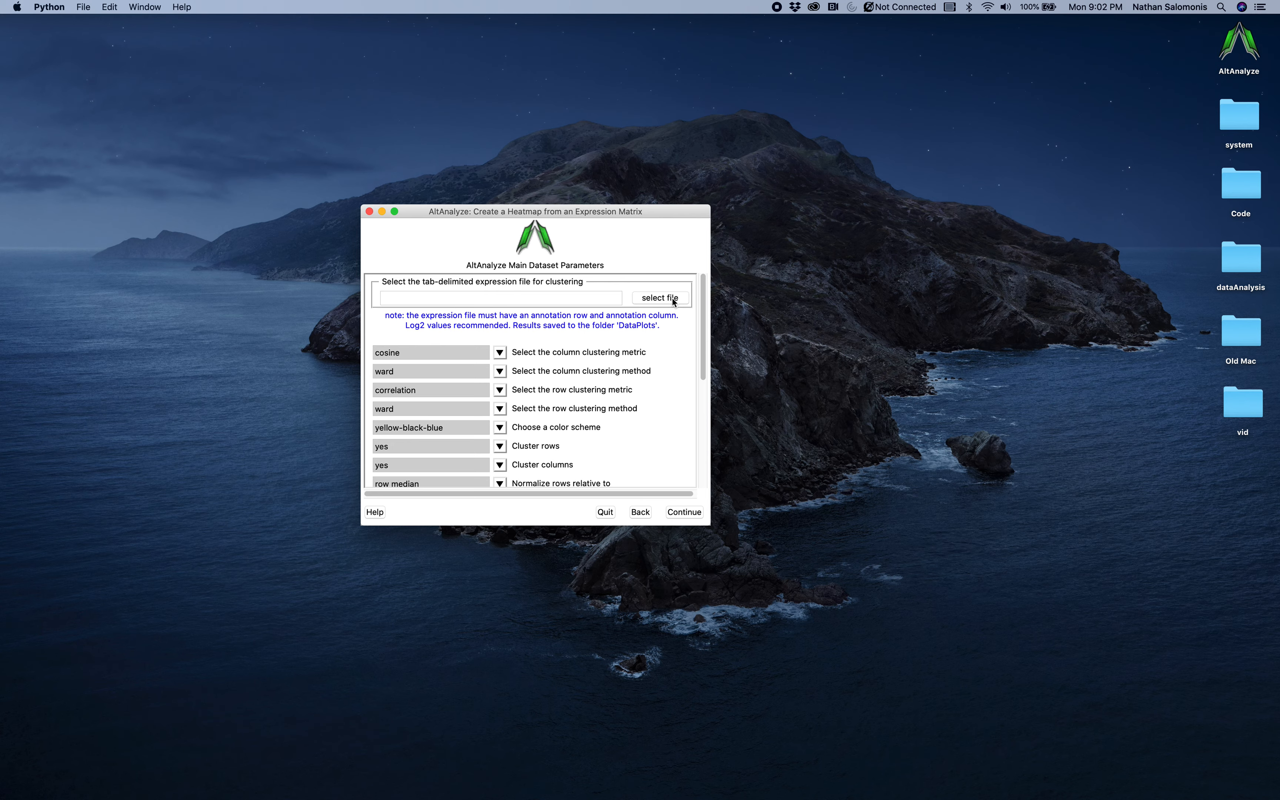
- Load FinalMarkerHeatmap.txt from the ICGS-NMF folder as the expression file for clustering
left_click(674, 302)
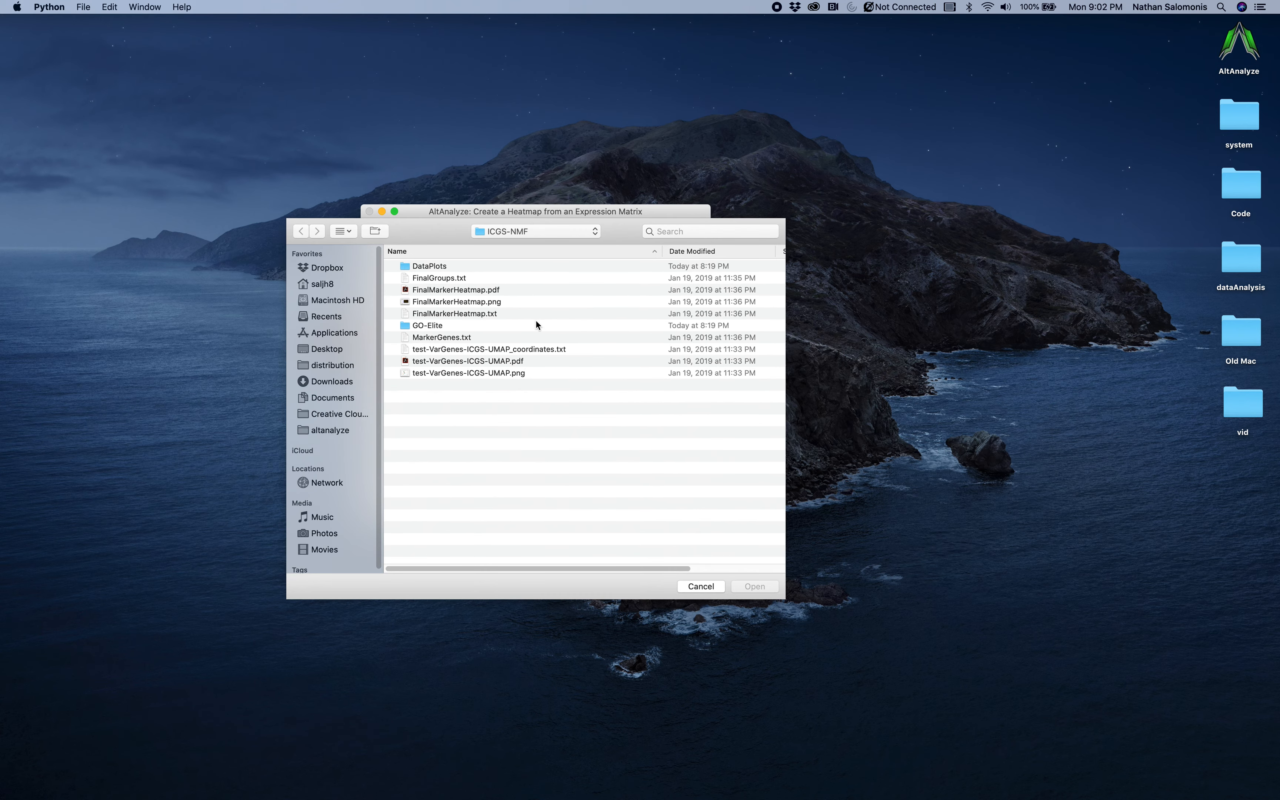
left_click(492, 316)
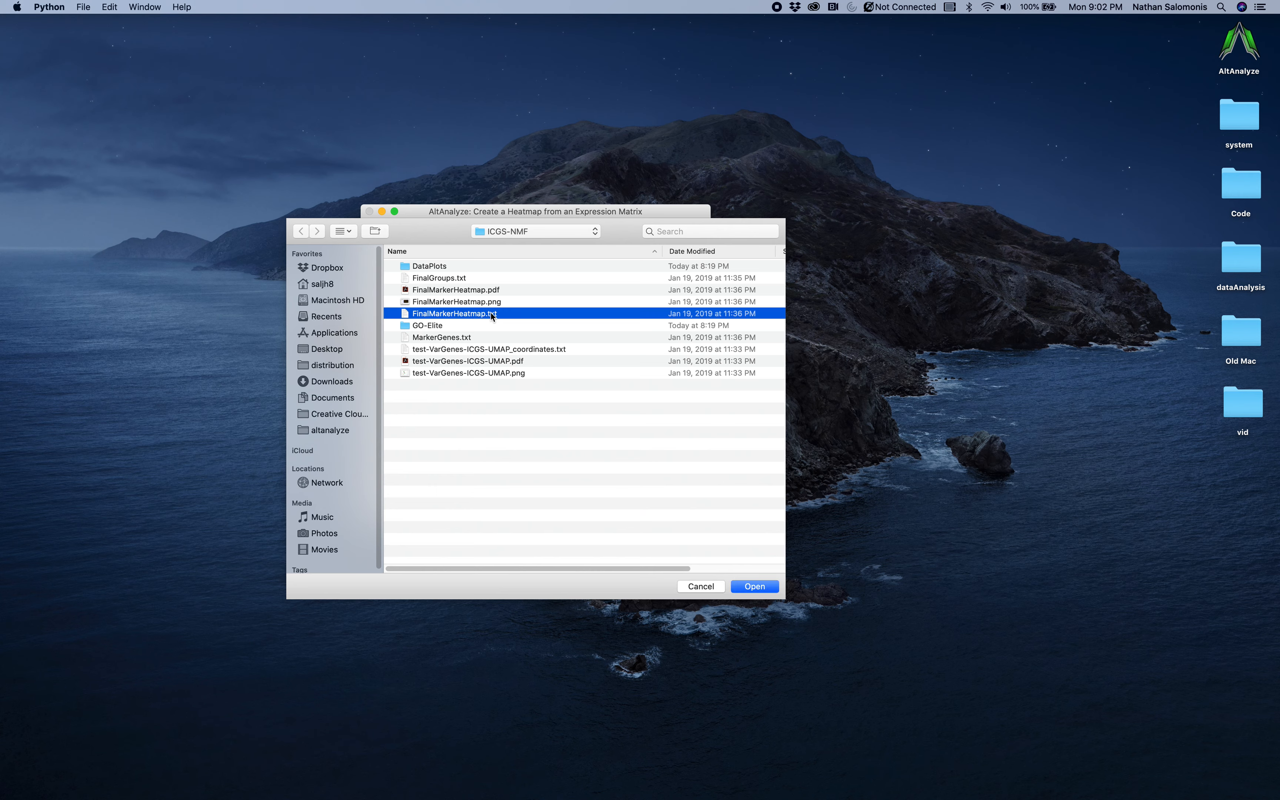
double_click(492, 316)
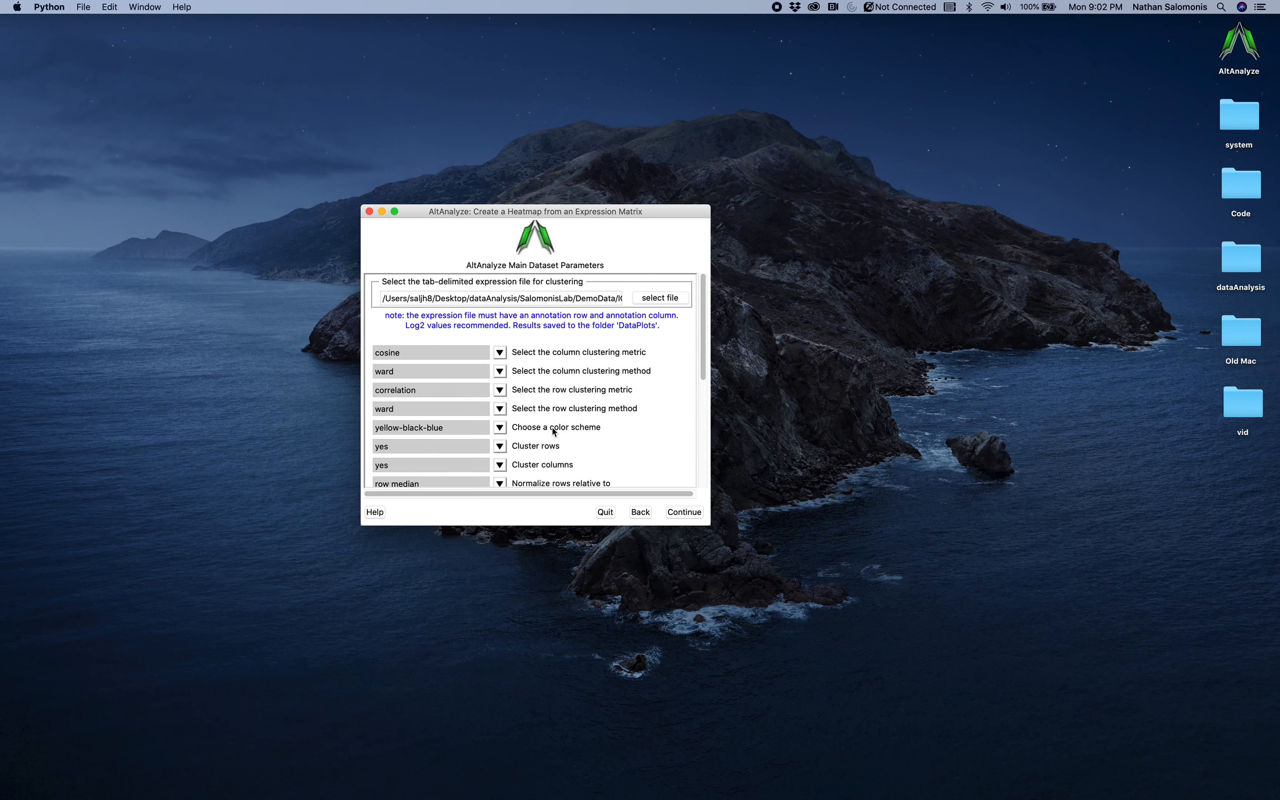
- Set both Cluster rows and Cluster columns to no, generate the heatmap and enlarge its figure window
left_click(501, 409)
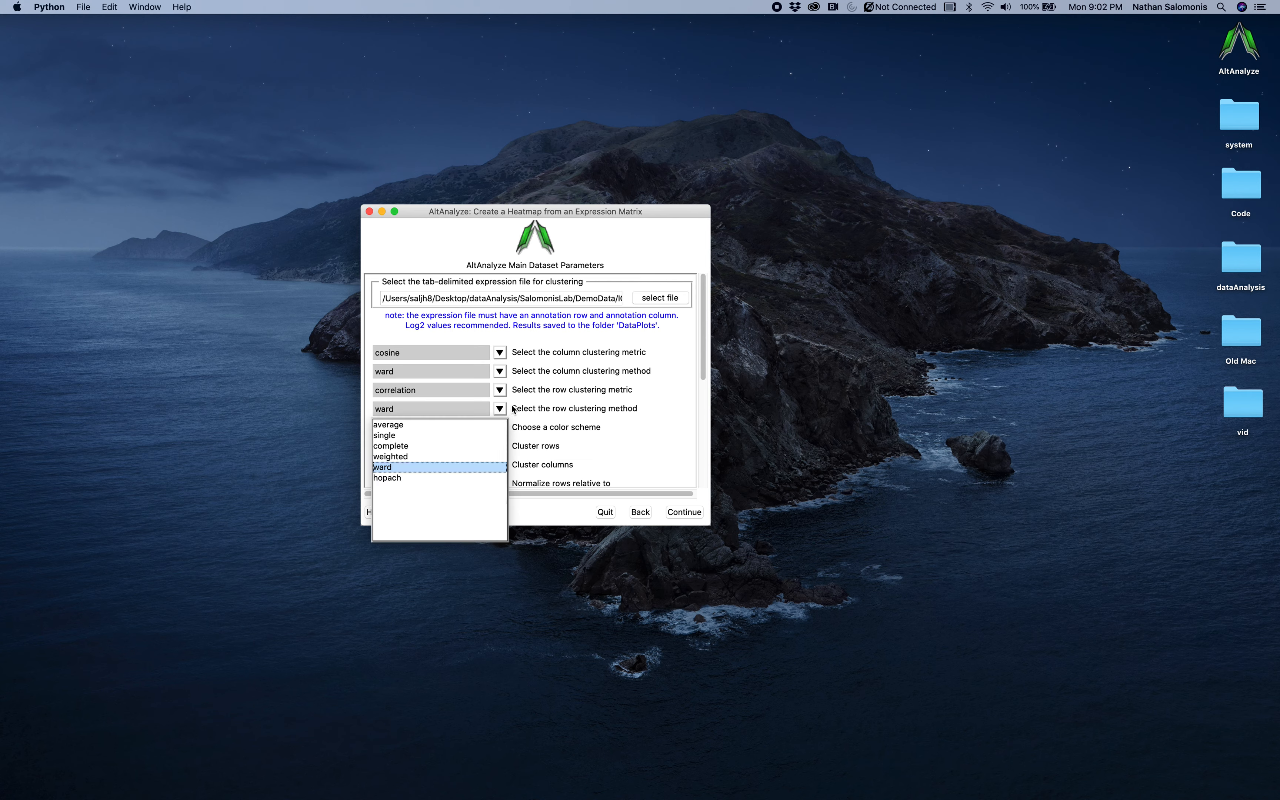
left_click(512, 408)
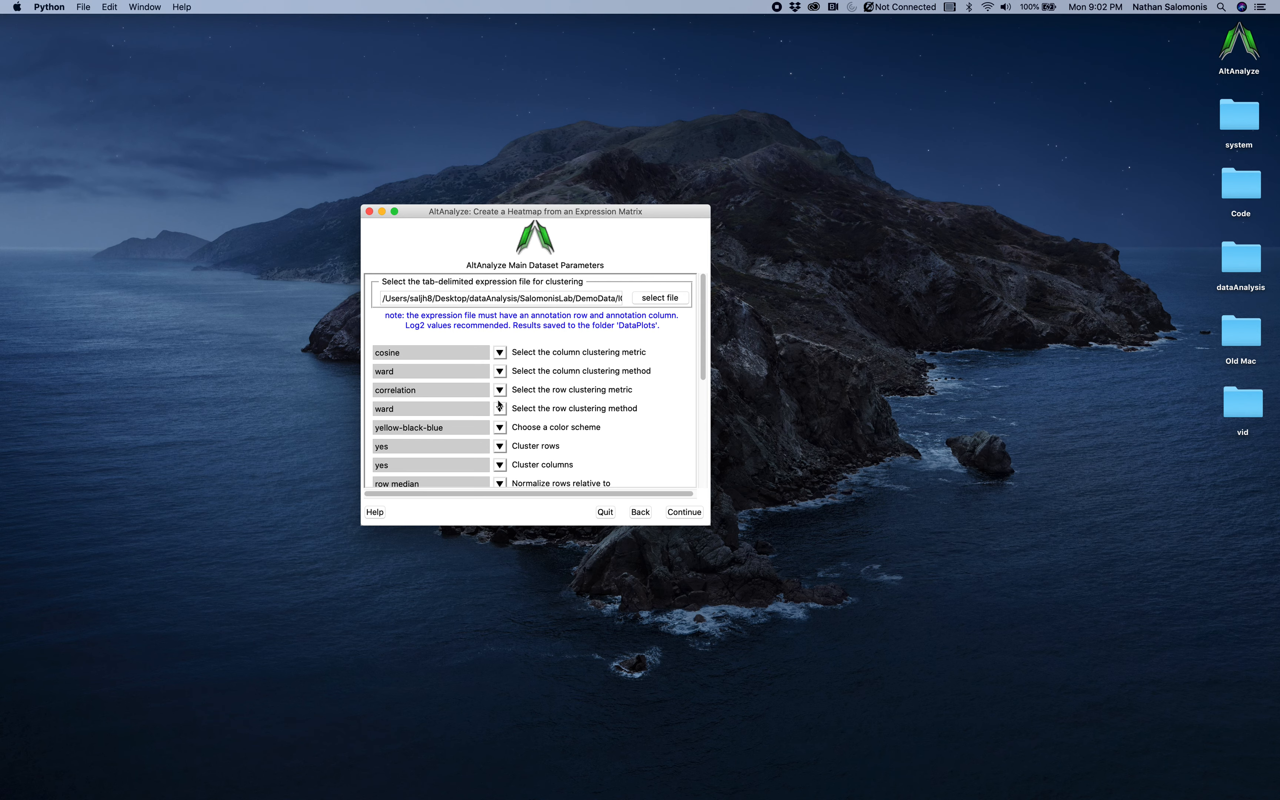
left_click(500, 446)
left_click(483, 474)
left_click(500, 464)
left_click(482, 492)
left_click(703, 464)
left_click(678, 514)
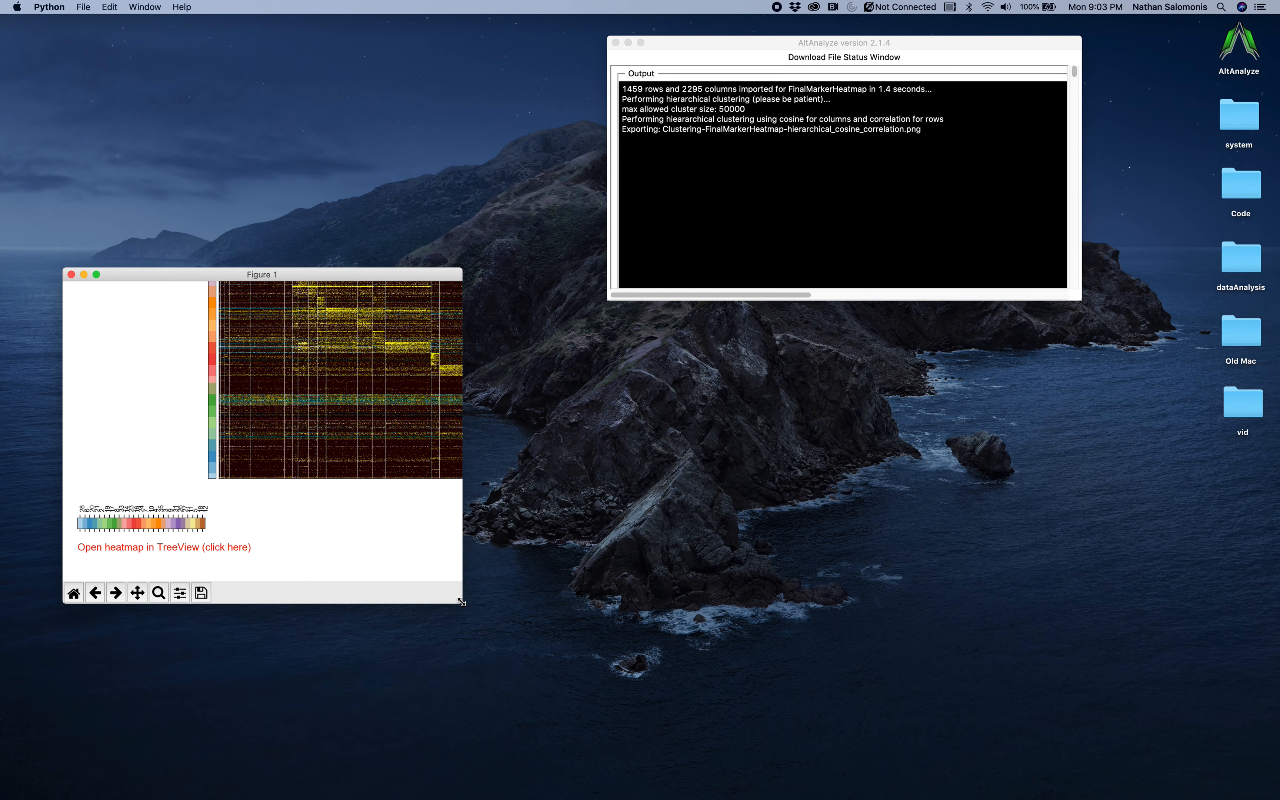
left_click_drag(461, 602, 813, 701)
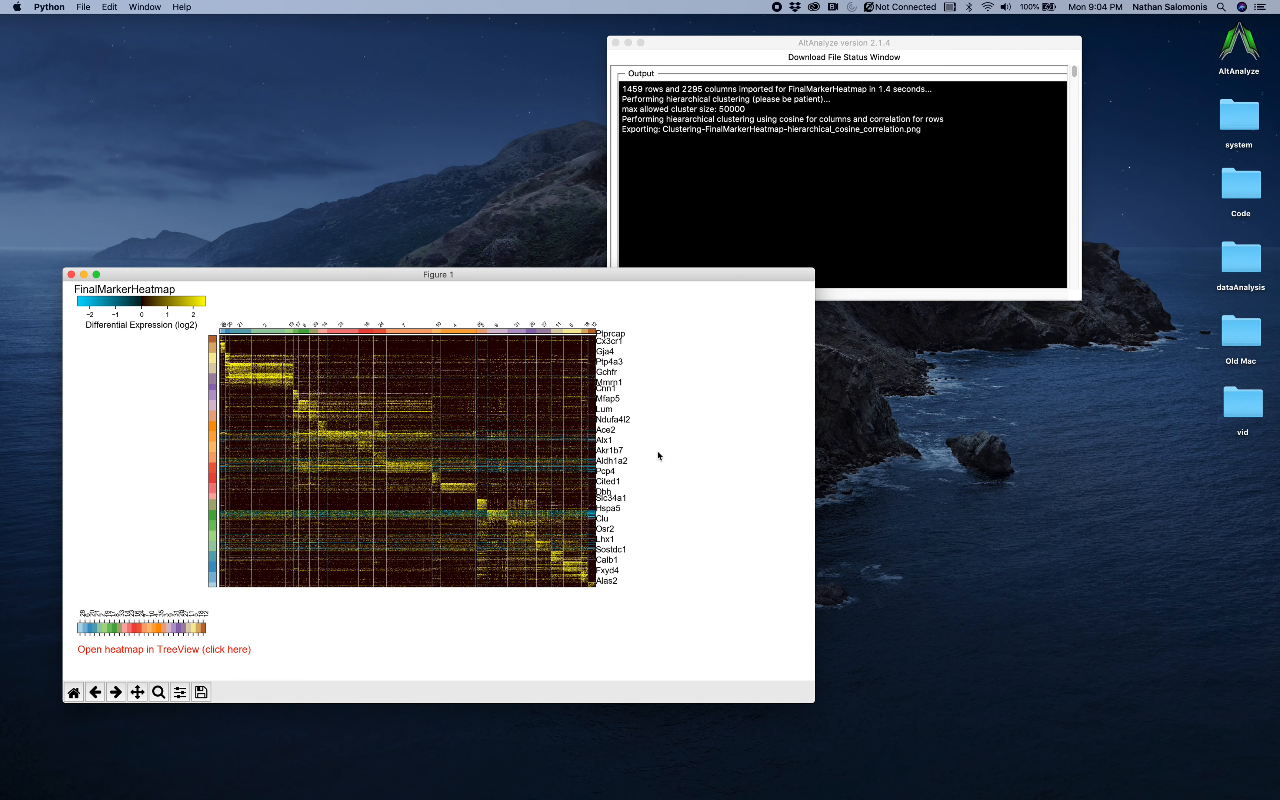
- View the GeneCards page for Ace2 from the heatmap's gene labels, then return to the figure
left_click(612, 431)
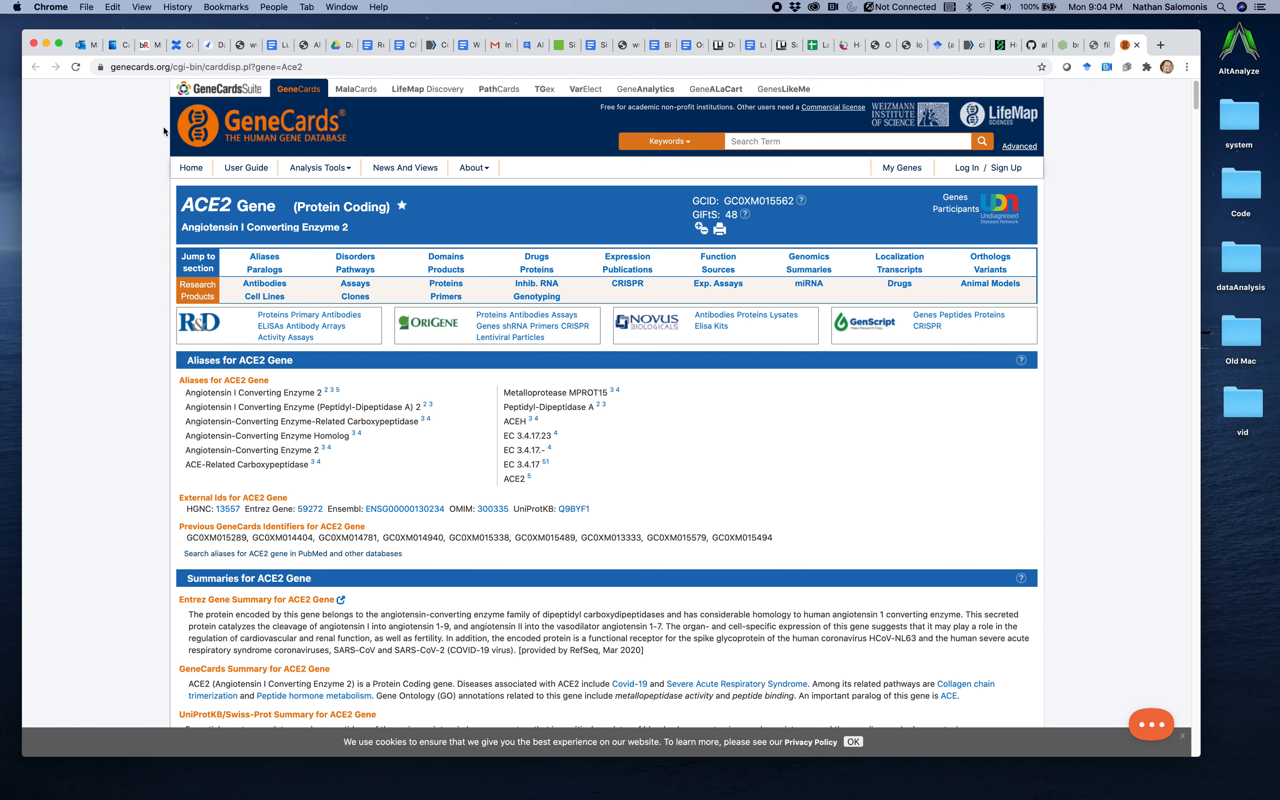
left_click(47, 46)
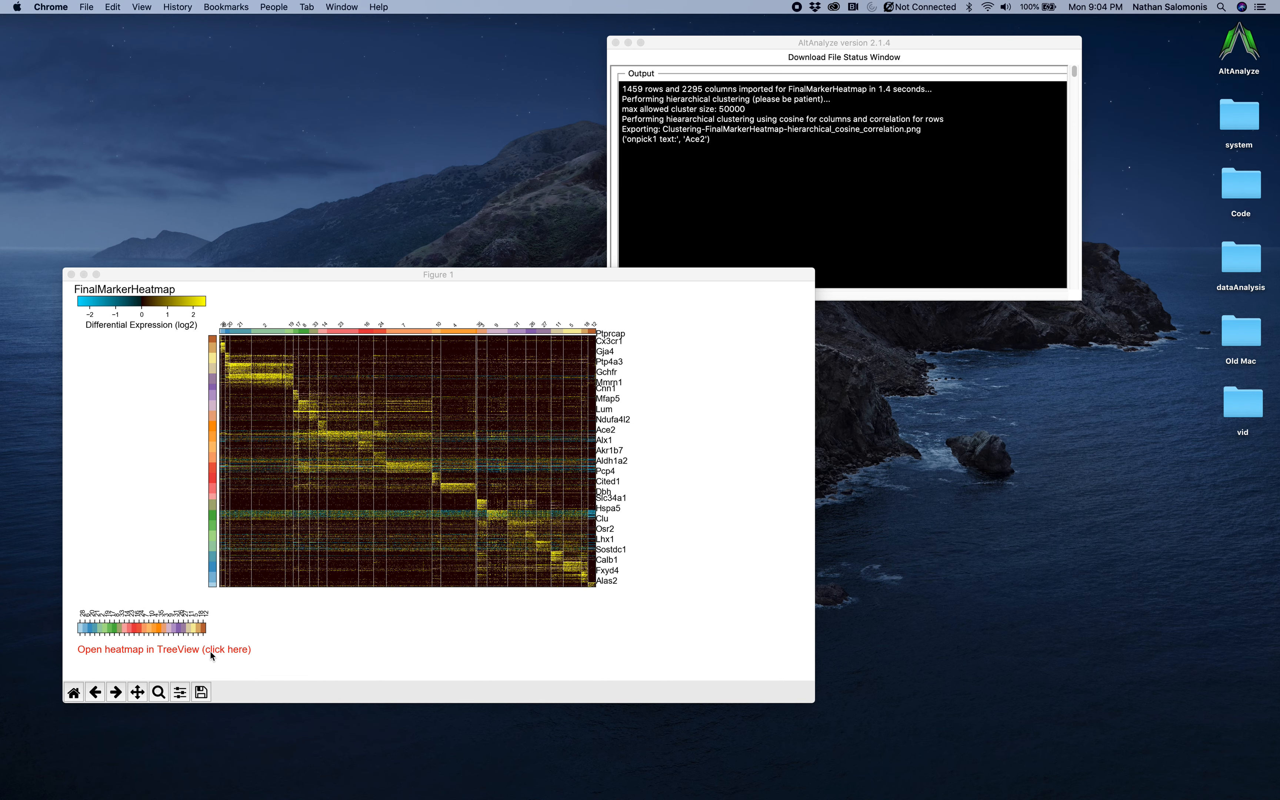
- Open the heatmap in TreeView and set the contrast in its pixel settings to 1
left_click(210, 652)
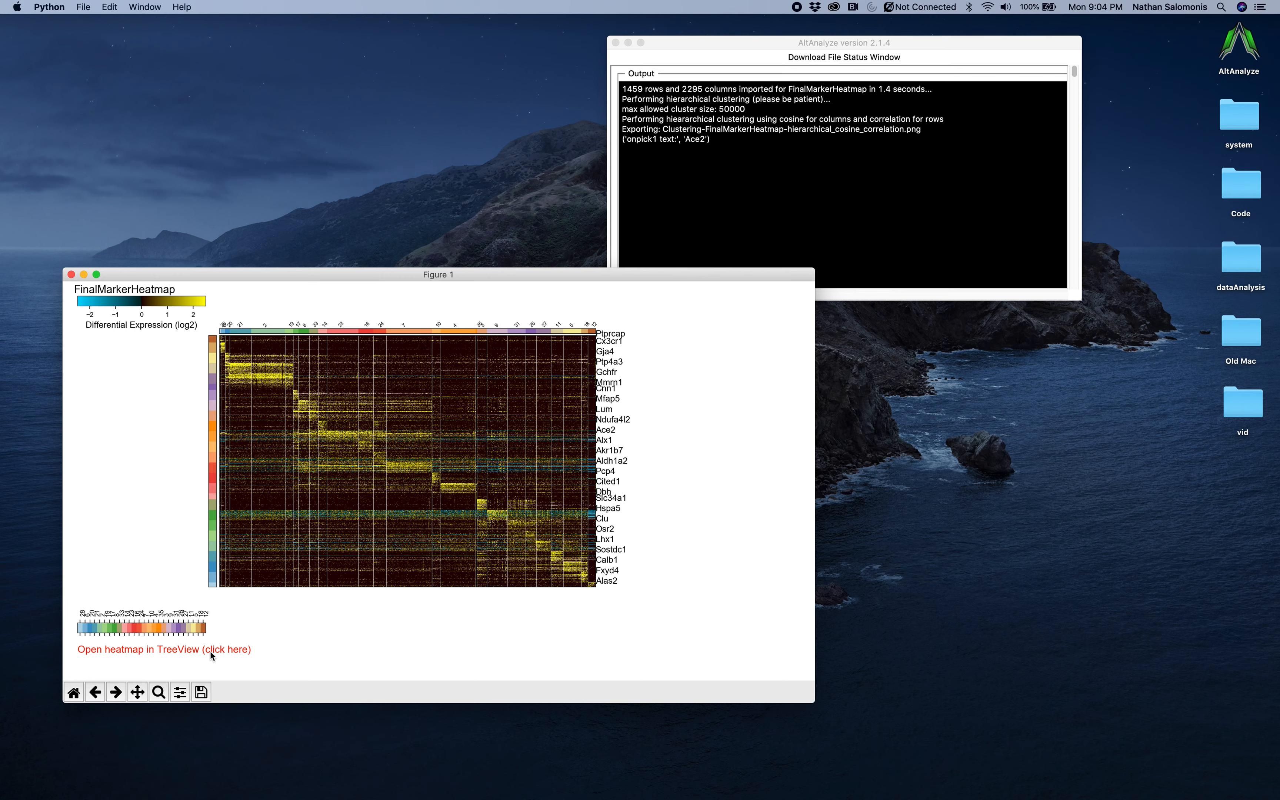
left_click(216, 649)
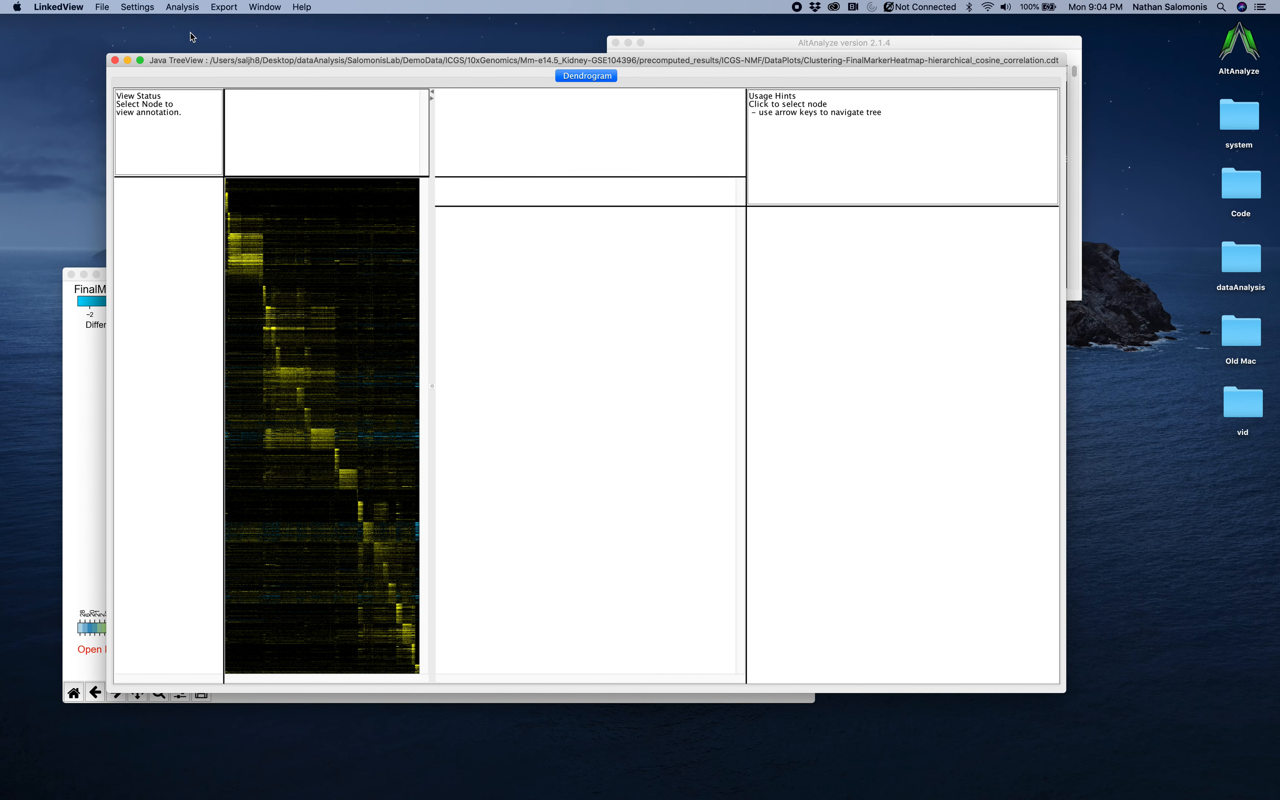
left_click(174, 6)
mouse_move(138, 7)
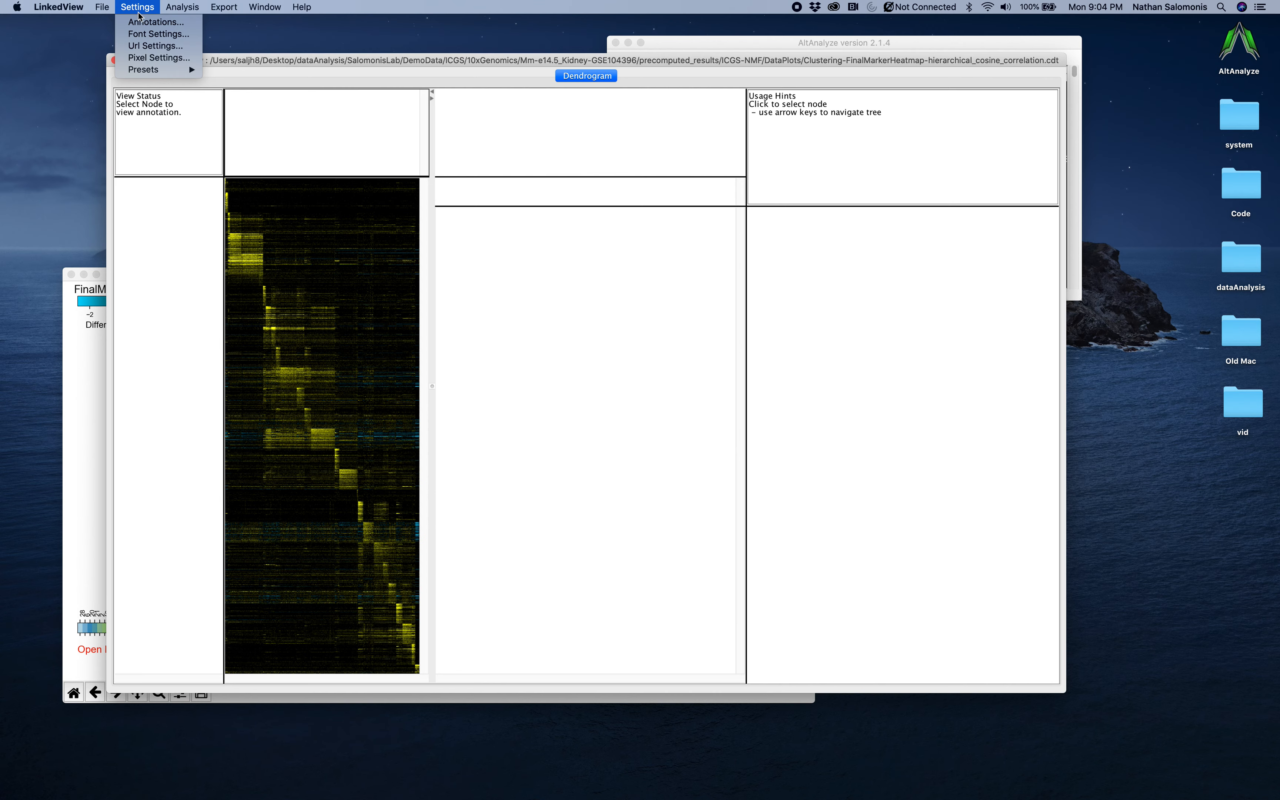
left_click(151, 58)
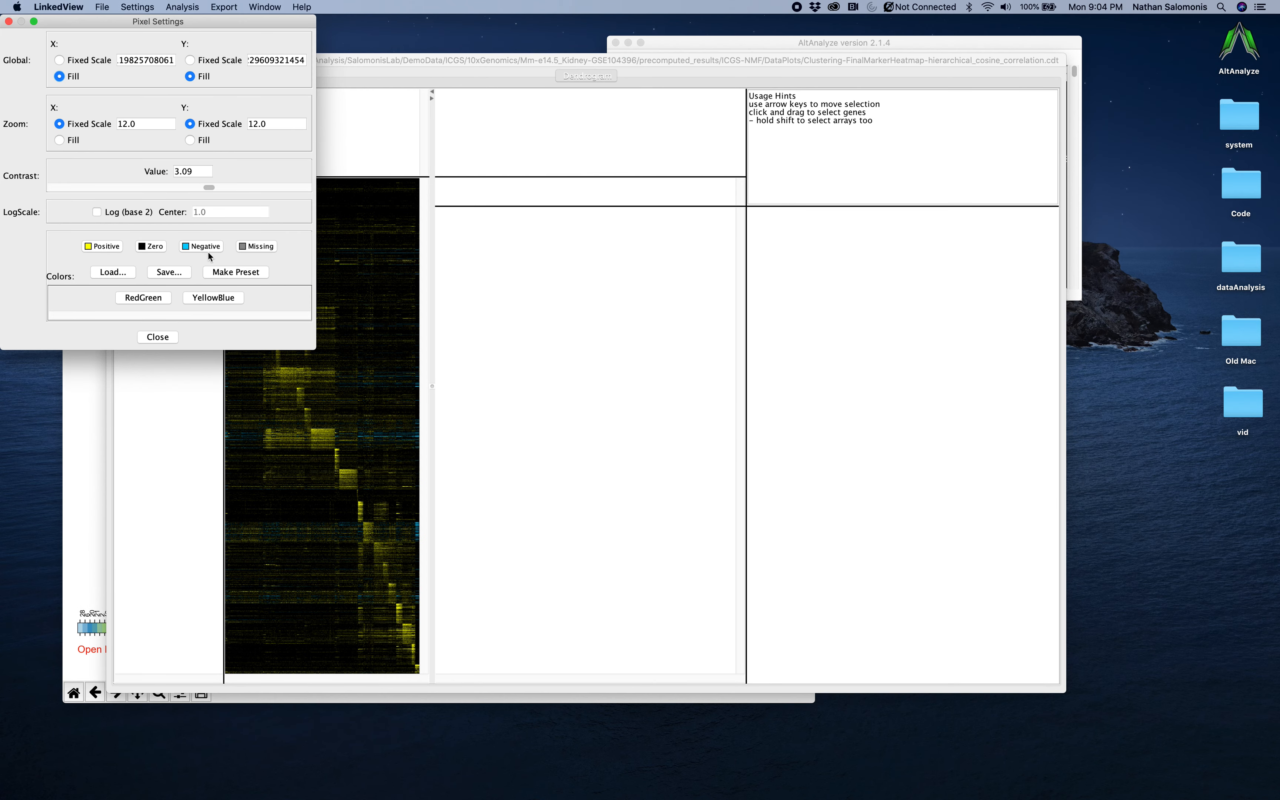
left_click(189, 171)
type("1")
left_click(151, 337)
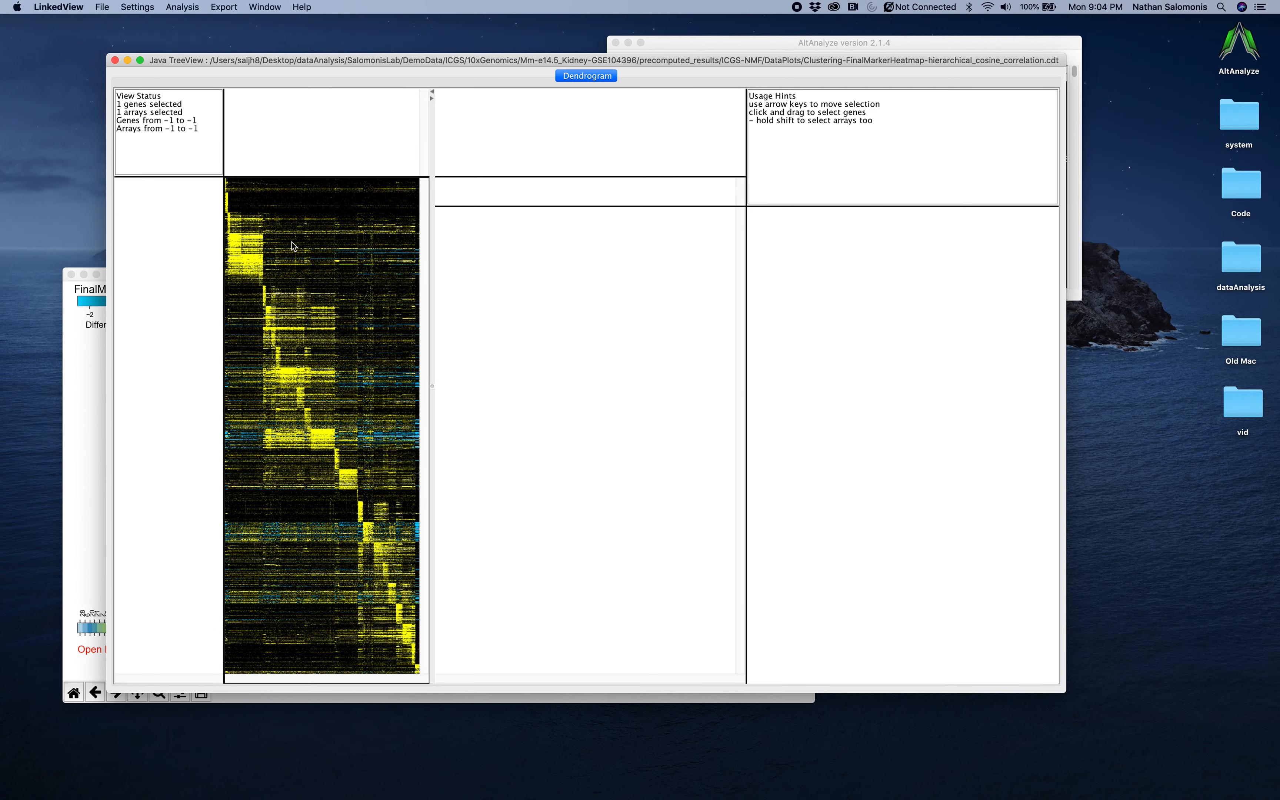
- Select two marker gene blocks in the TreeView heatmap to examine their zoomed expression and gene names
left_click_drag(294, 237, 284, 272)
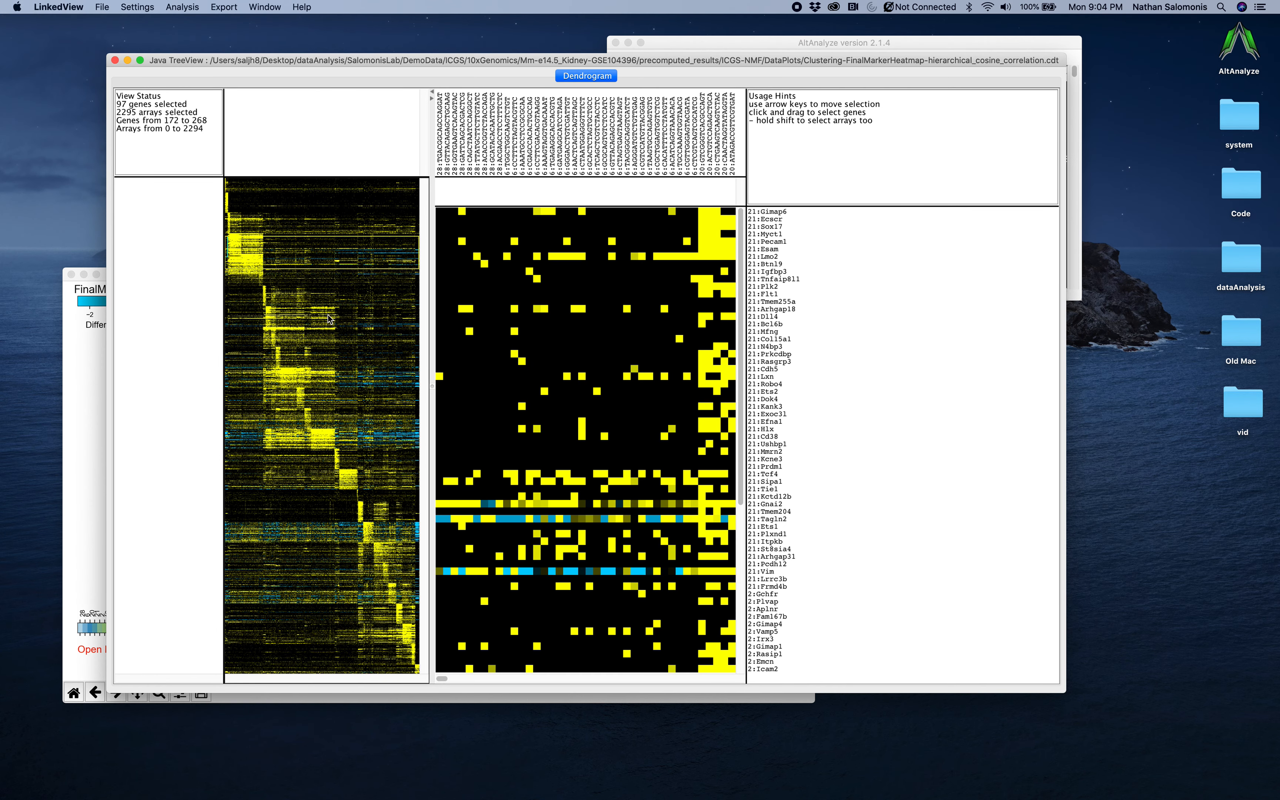
left_click_drag(327, 315, 328, 389)
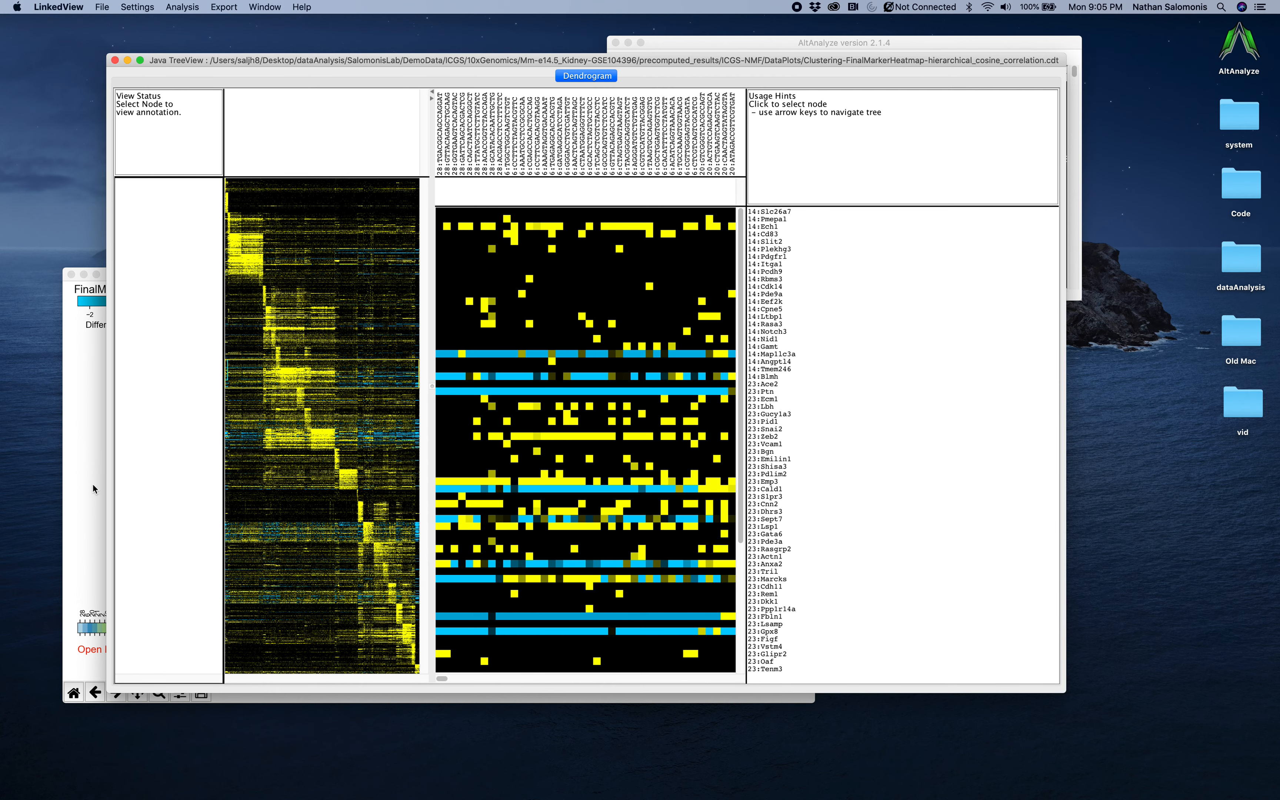
- Close TreeView and the heatmap figure
left_click(97, 510)
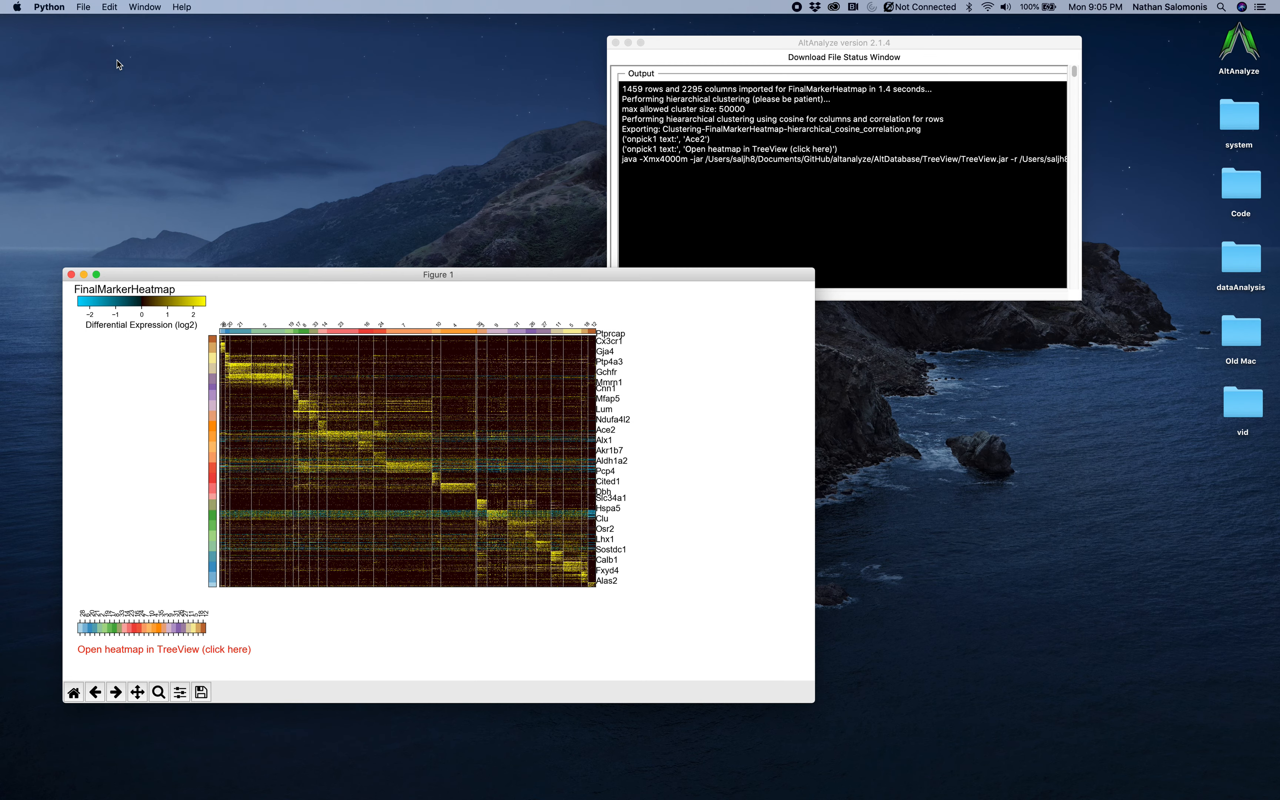
left_click(115, 59)
left_click(72, 274)
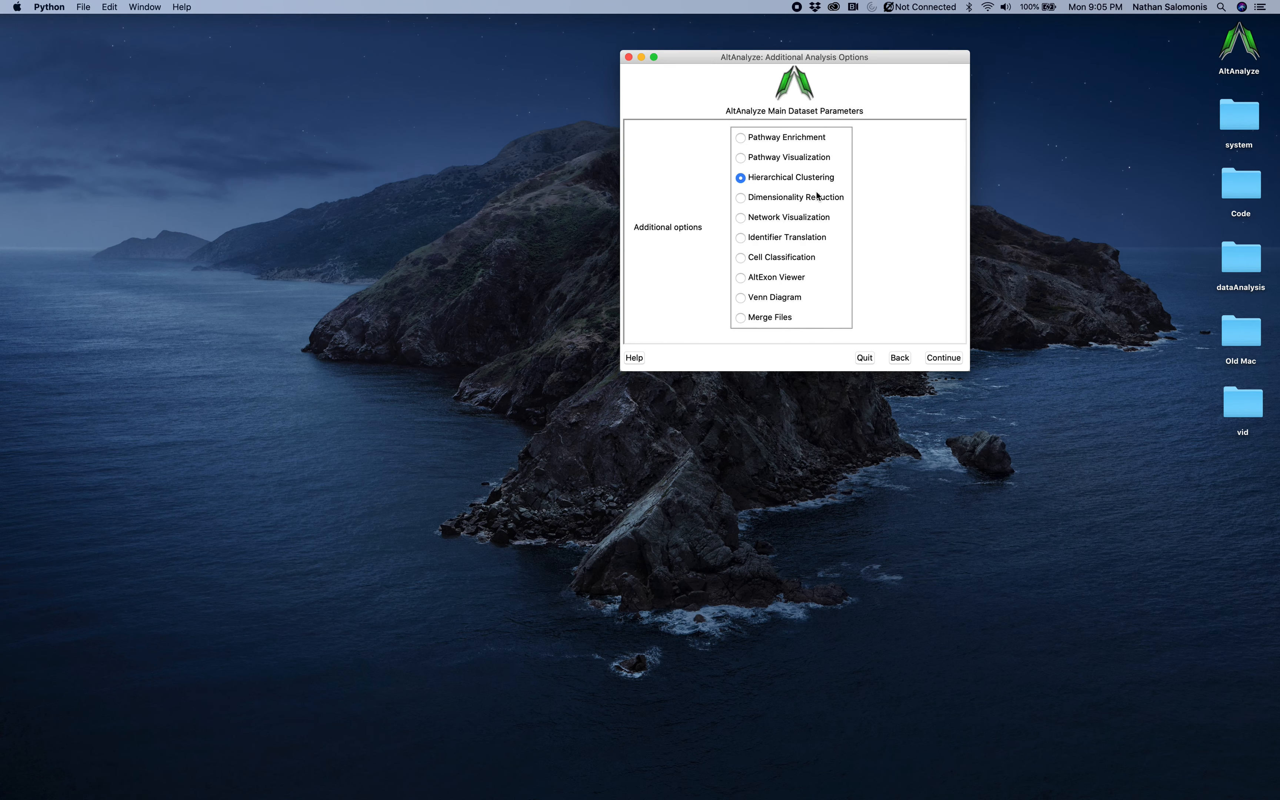
- Reopen Hierarchical Clustering, set Cluster rows to yes, generate the heatmap and enlarge its figure window
left_click(937, 362)
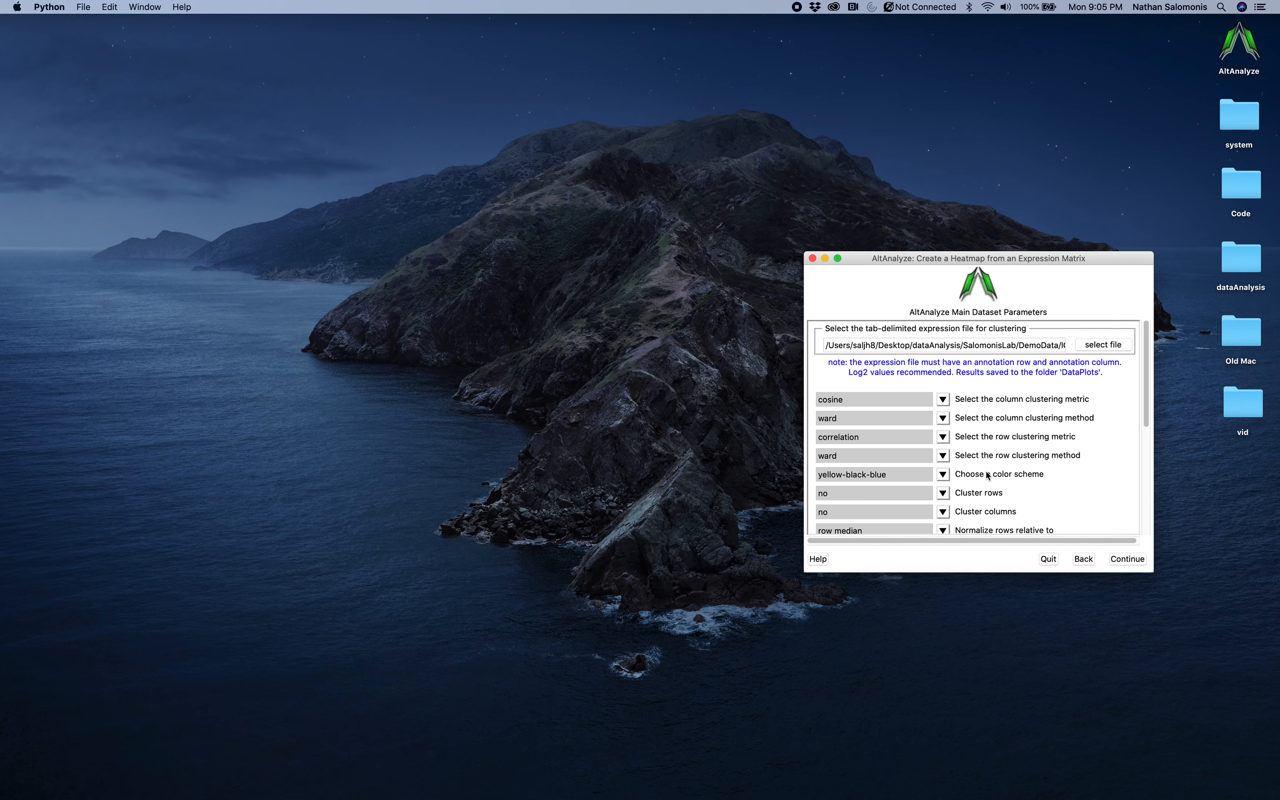
left_click(947, 494)
left_click(923, 511)
left_click(1127, 563)
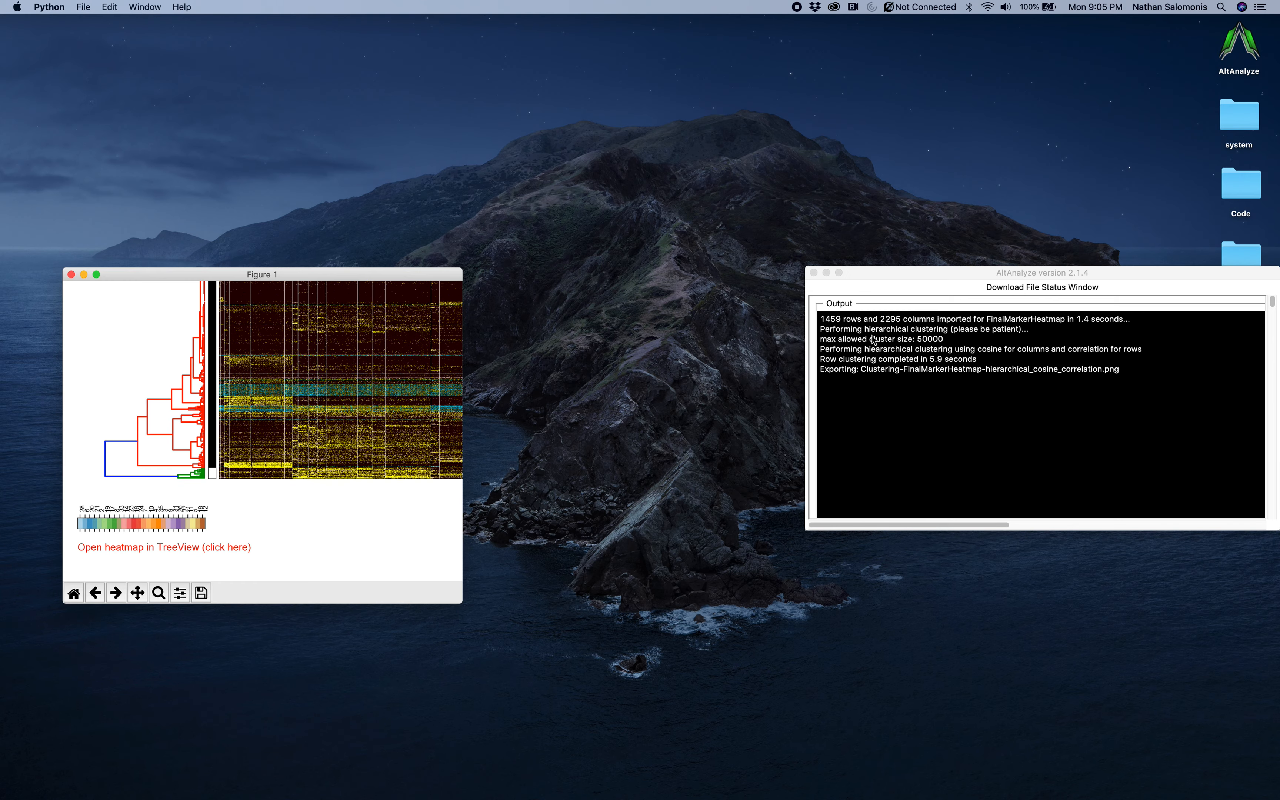
left_click_drag(463, 269, 781, 160)
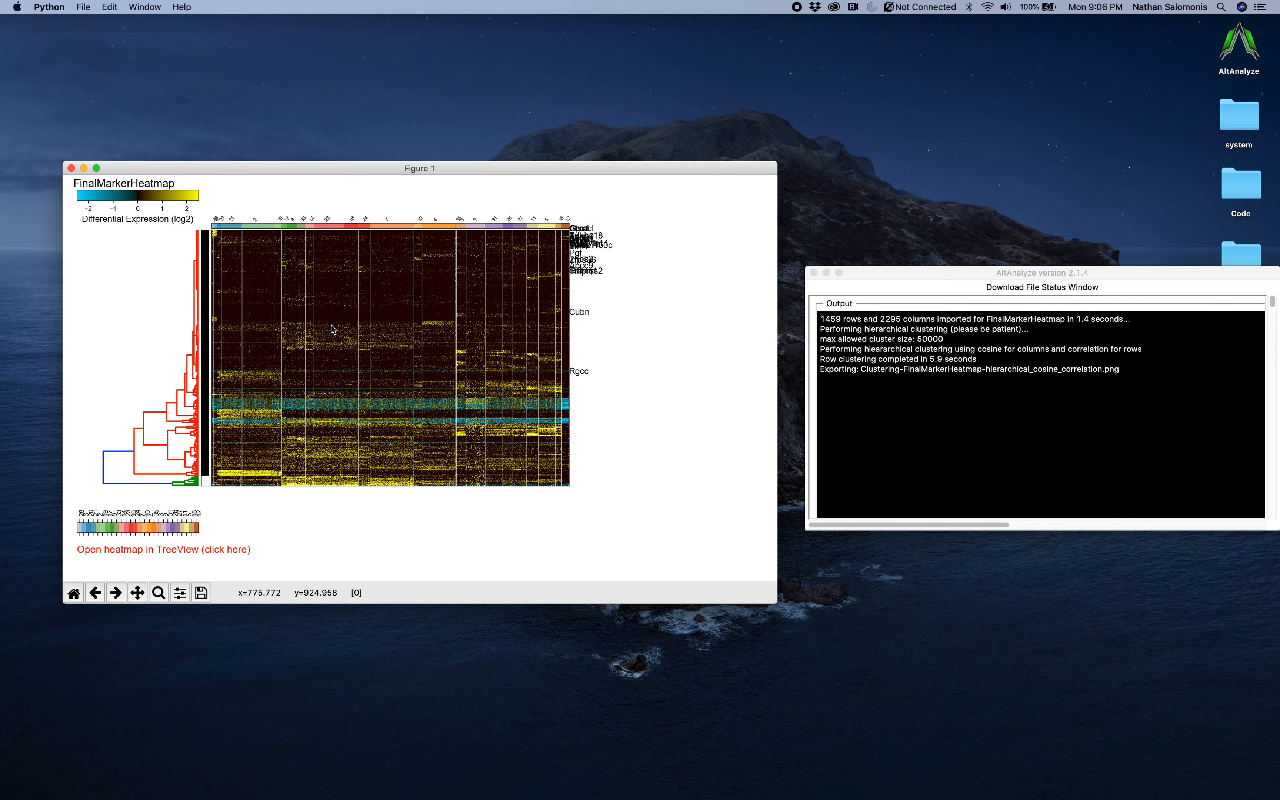
- Close the row-clustered heatmap, reopen the Hierarchical Clustering parameters and set Cluster rows to no
left_click(71, 168)
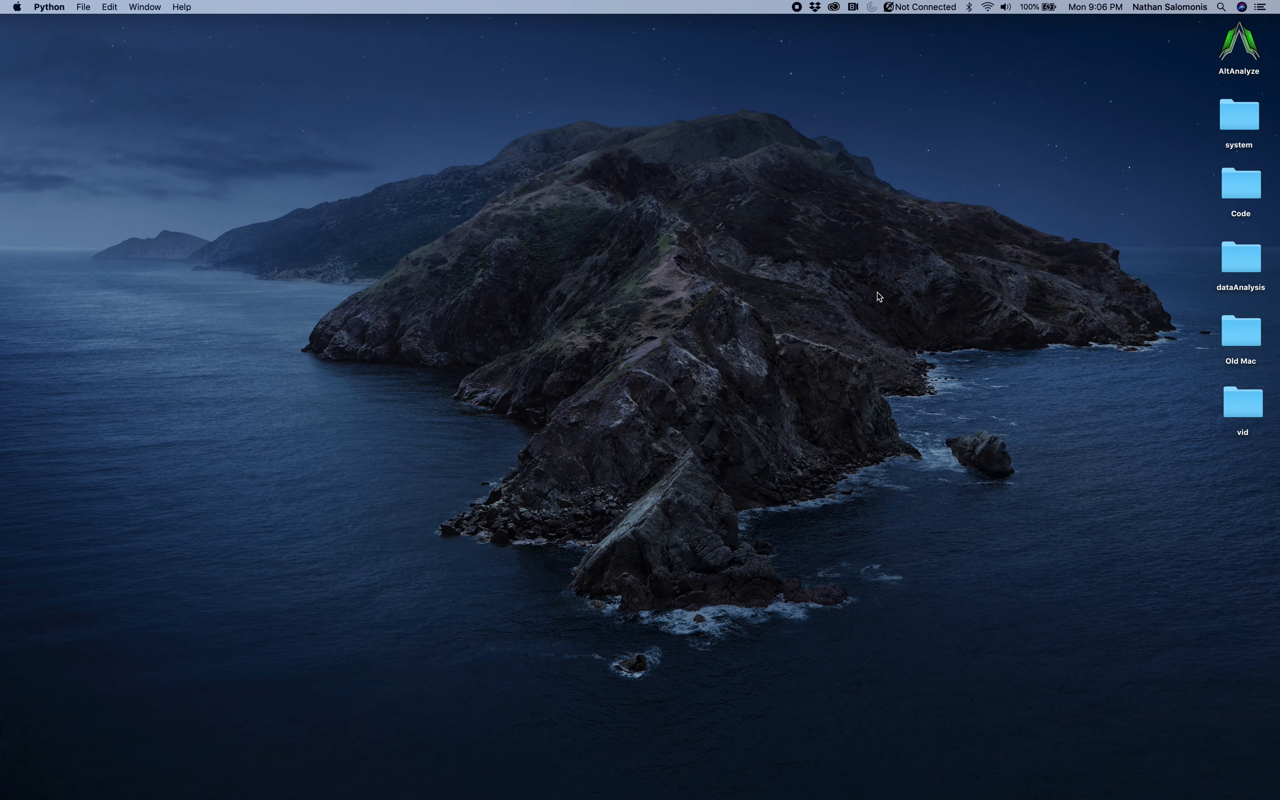
left_click(1154, 748)
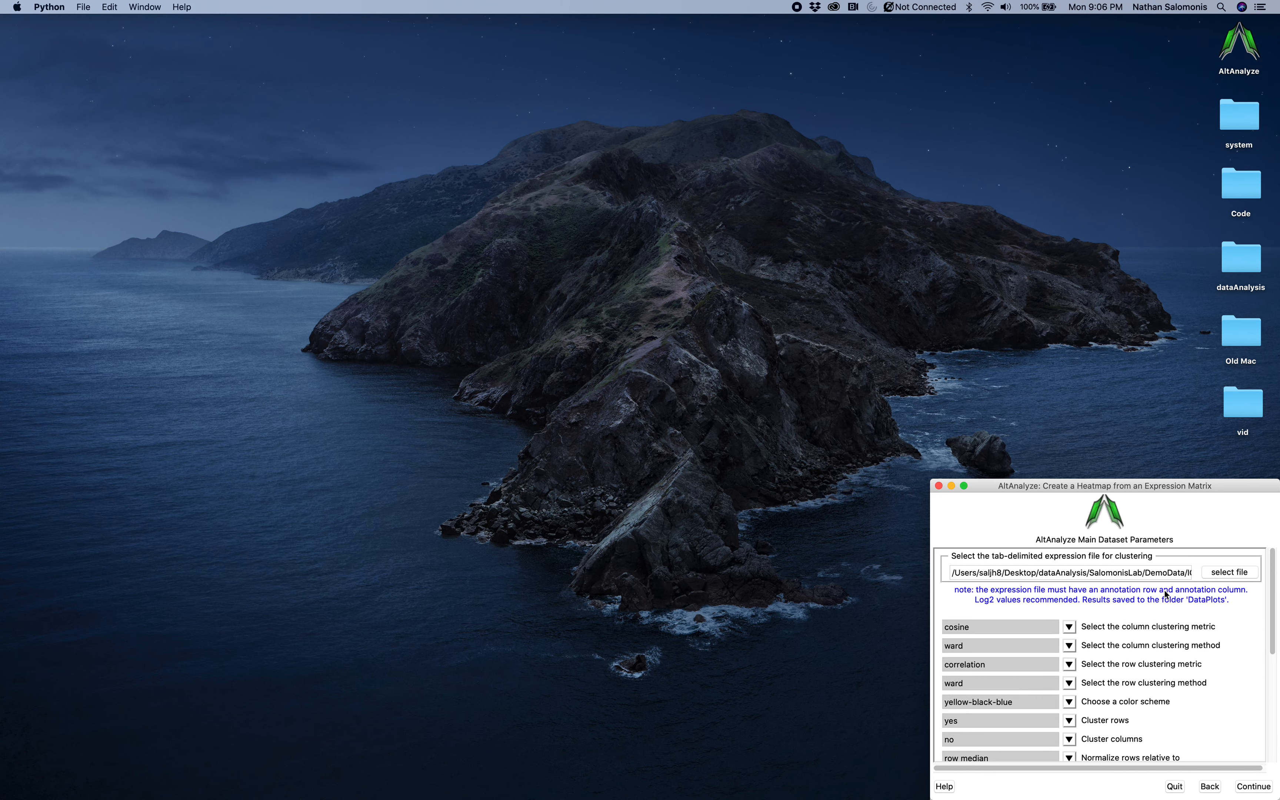
left_click_drag(1186, 487, 498, 197)
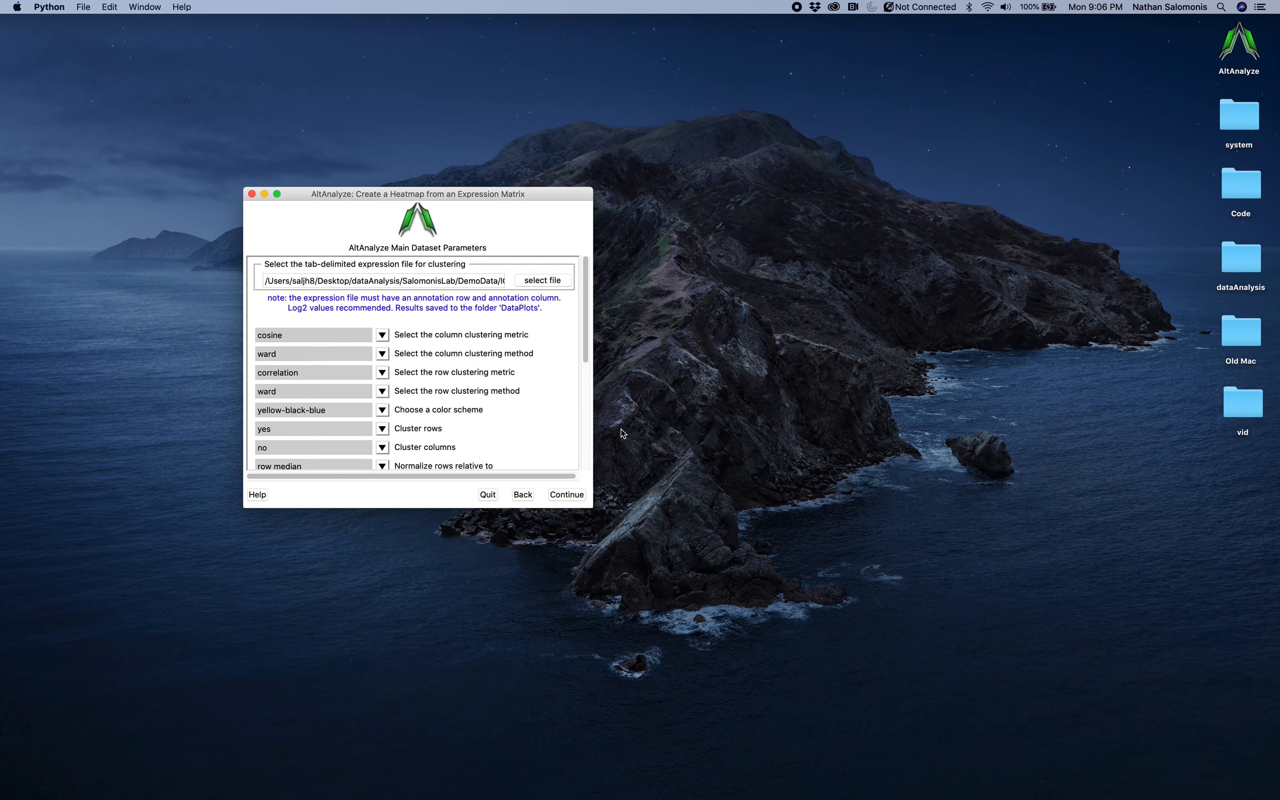
left_click(383, 428)
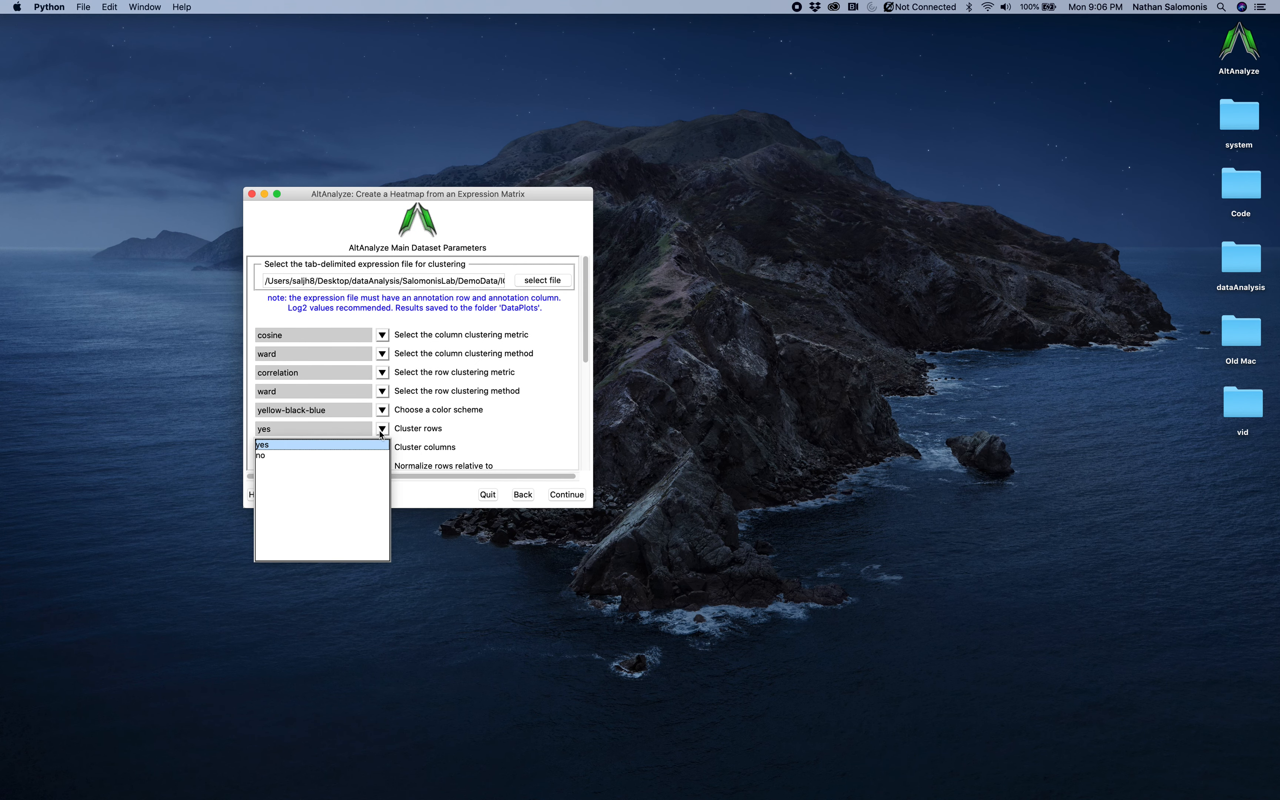
left_click(349, 458)
- Generate a heatmap with the red-black-sky color scheme and contrast level 2, enlarge it for viewing, then close it
scroll(588, 359, "down", 1)
left_click_drag(587, 358, 586, 389)
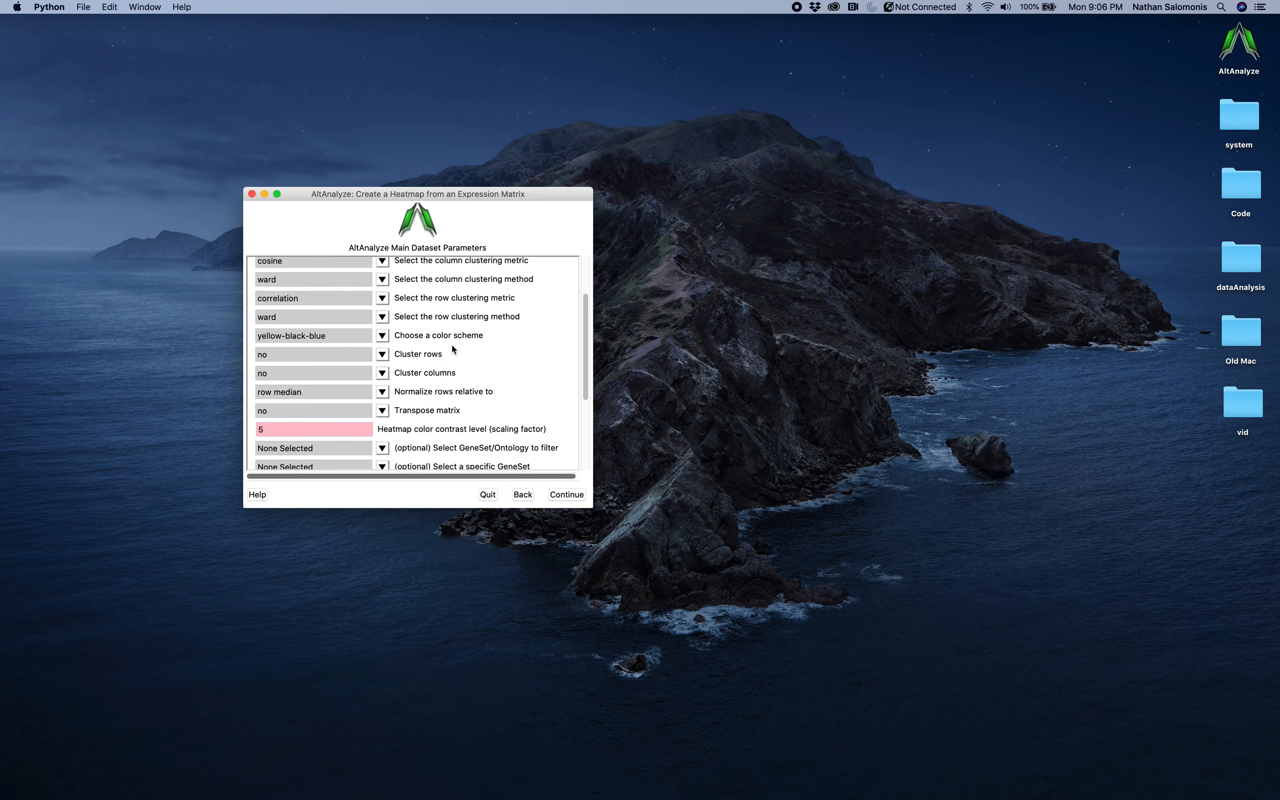
left_click(382, 337)
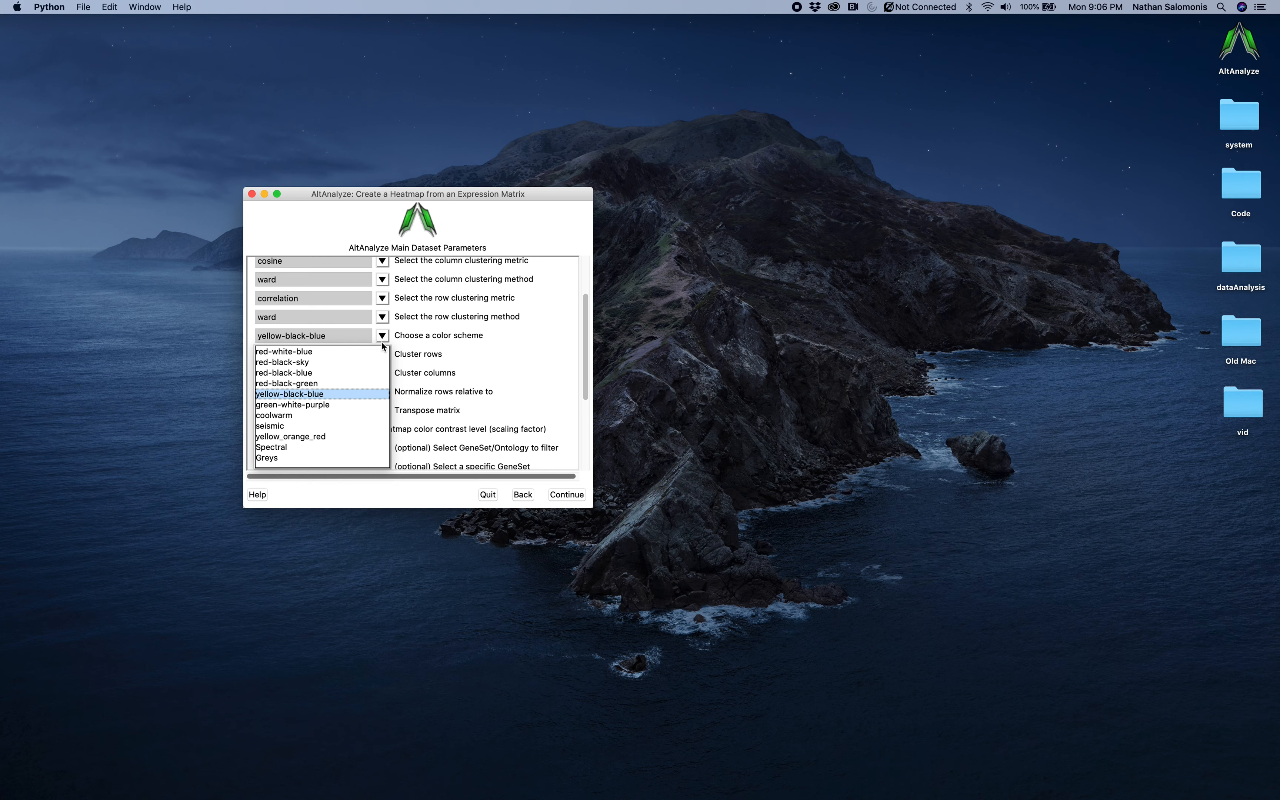
left_click(351, 362)
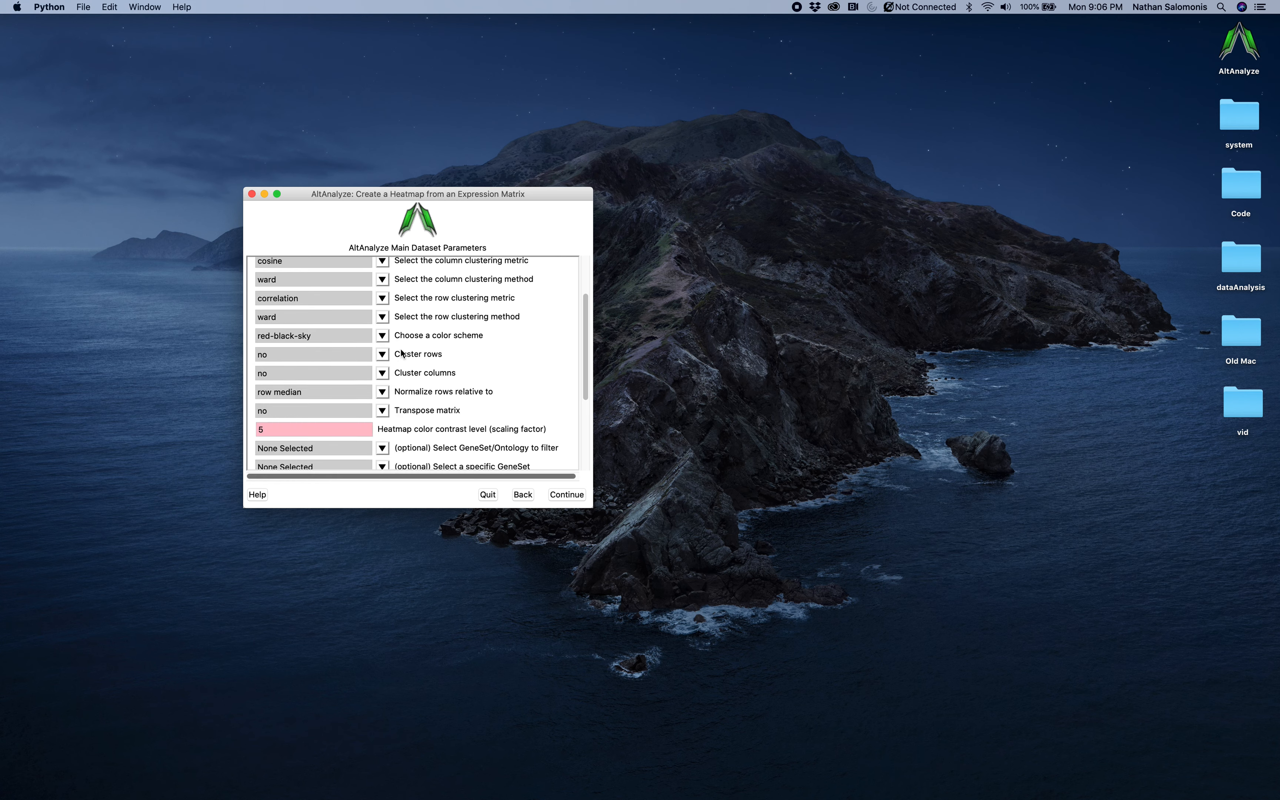
left_click(259, 429)
type("2")
scroll(585, 439, "down", 5)
left_click(571, 498)
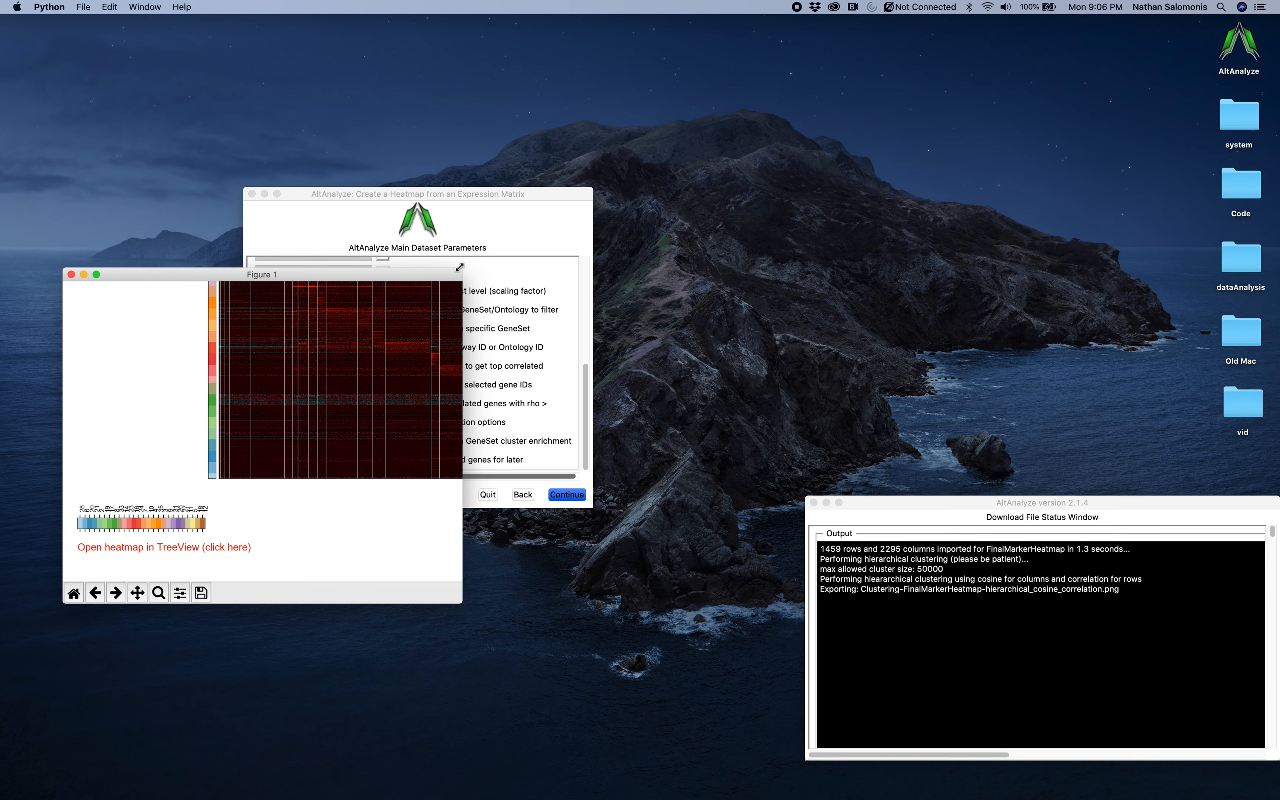
left_click_drag(537, 245, 799, 153)
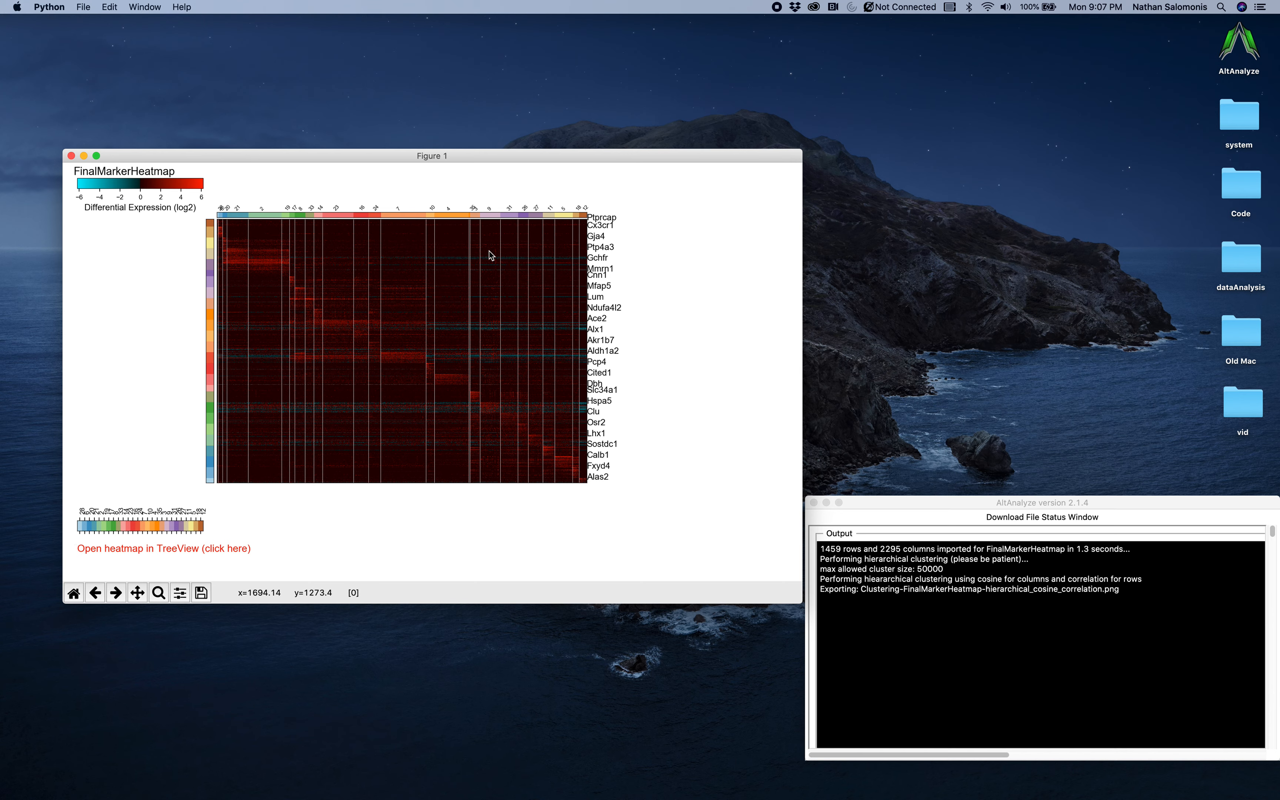
left_click(71, 155)
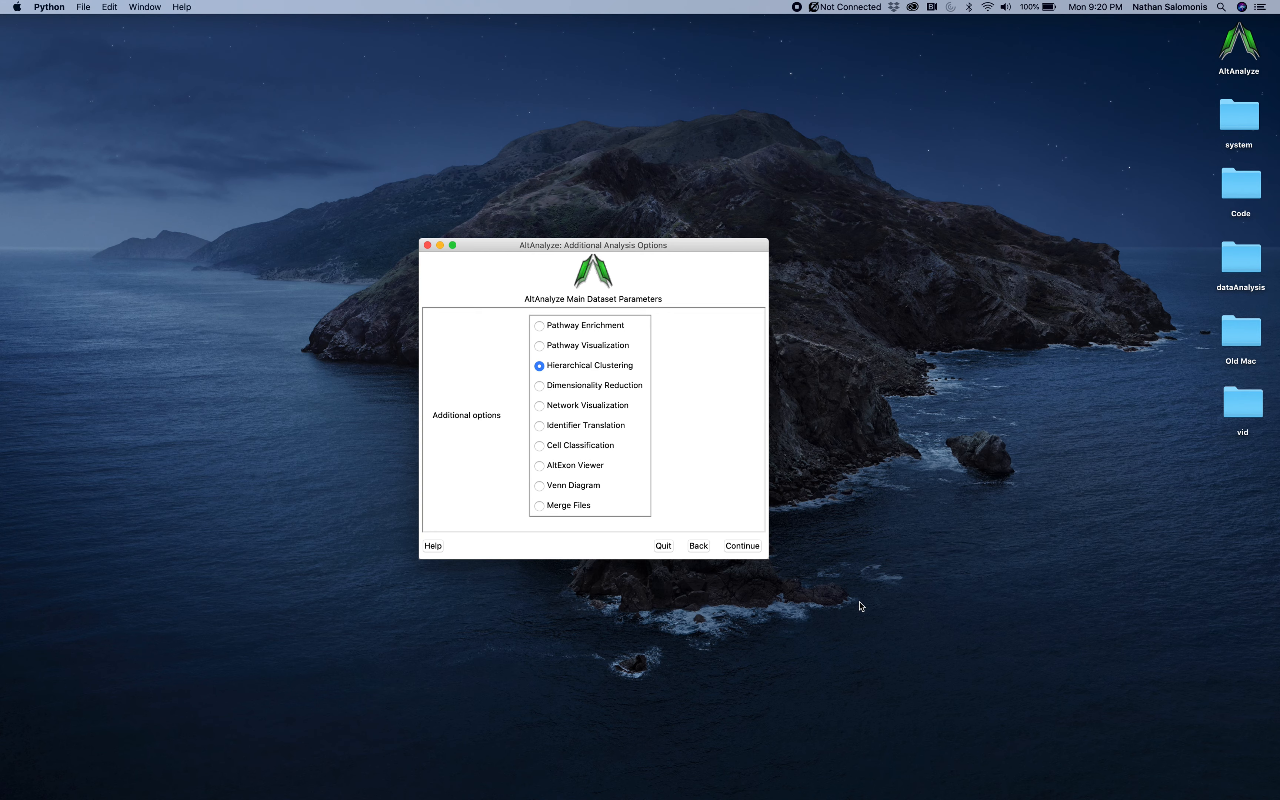
- Reopen the Hierarchical Clustering parameters, enlarge their window, and review the available column and row clustering metrics
left_click(751, 548)
left_click_drag(1021, 385, 1047, 647)
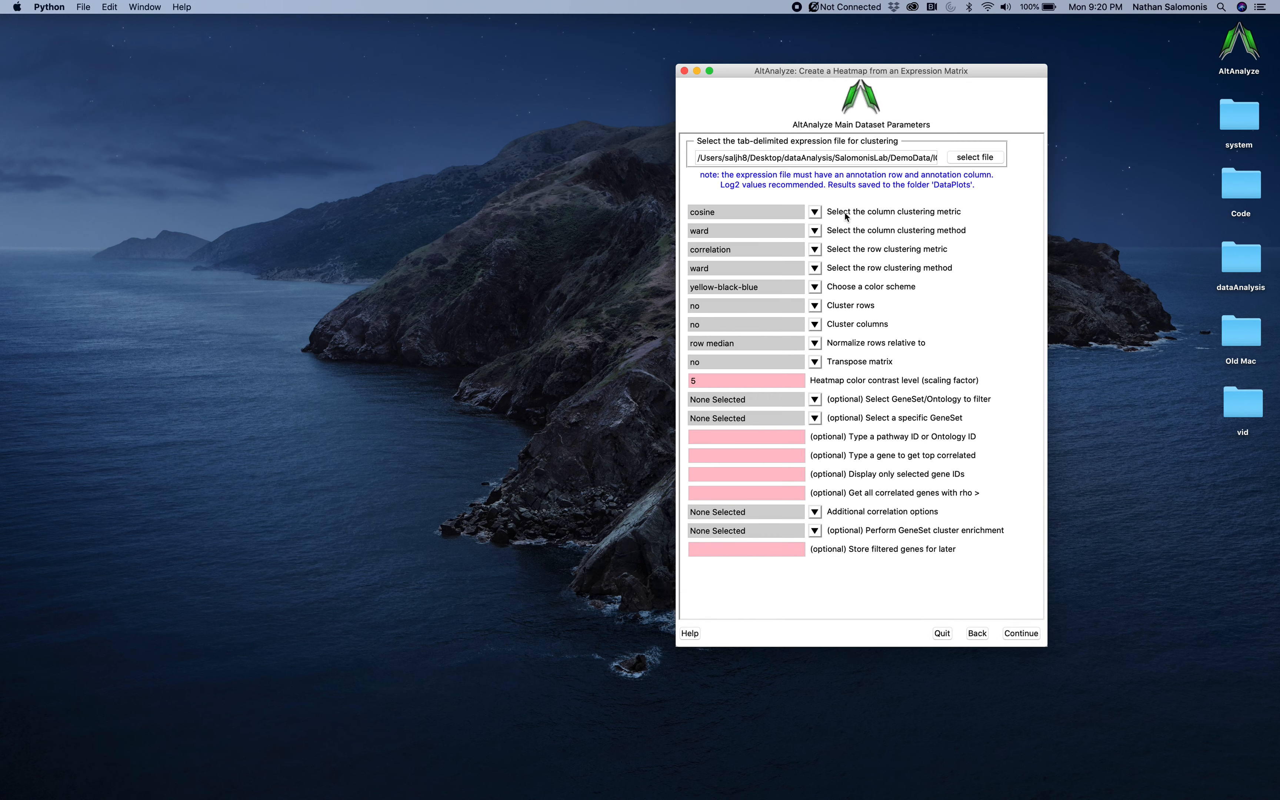
left_click(815, 213)
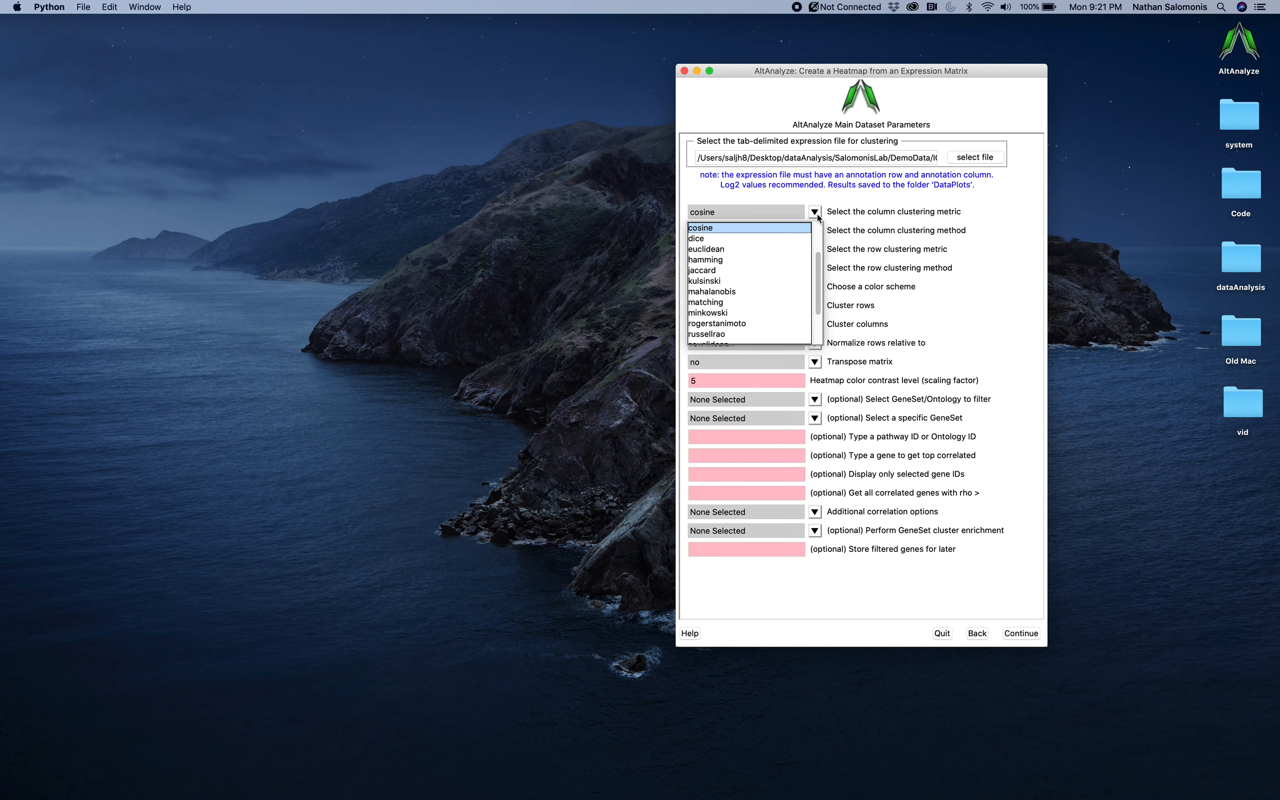
left_click(817, 215)
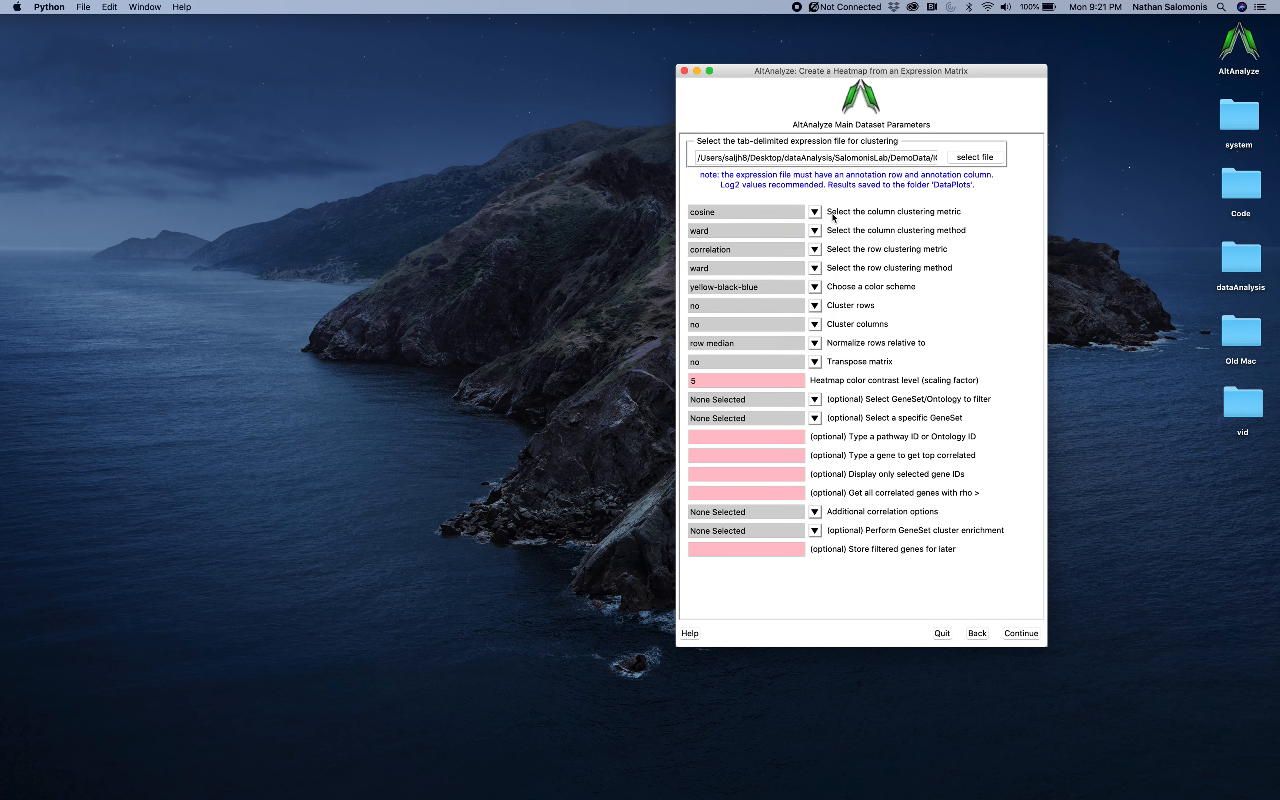
left_click(816, 249)
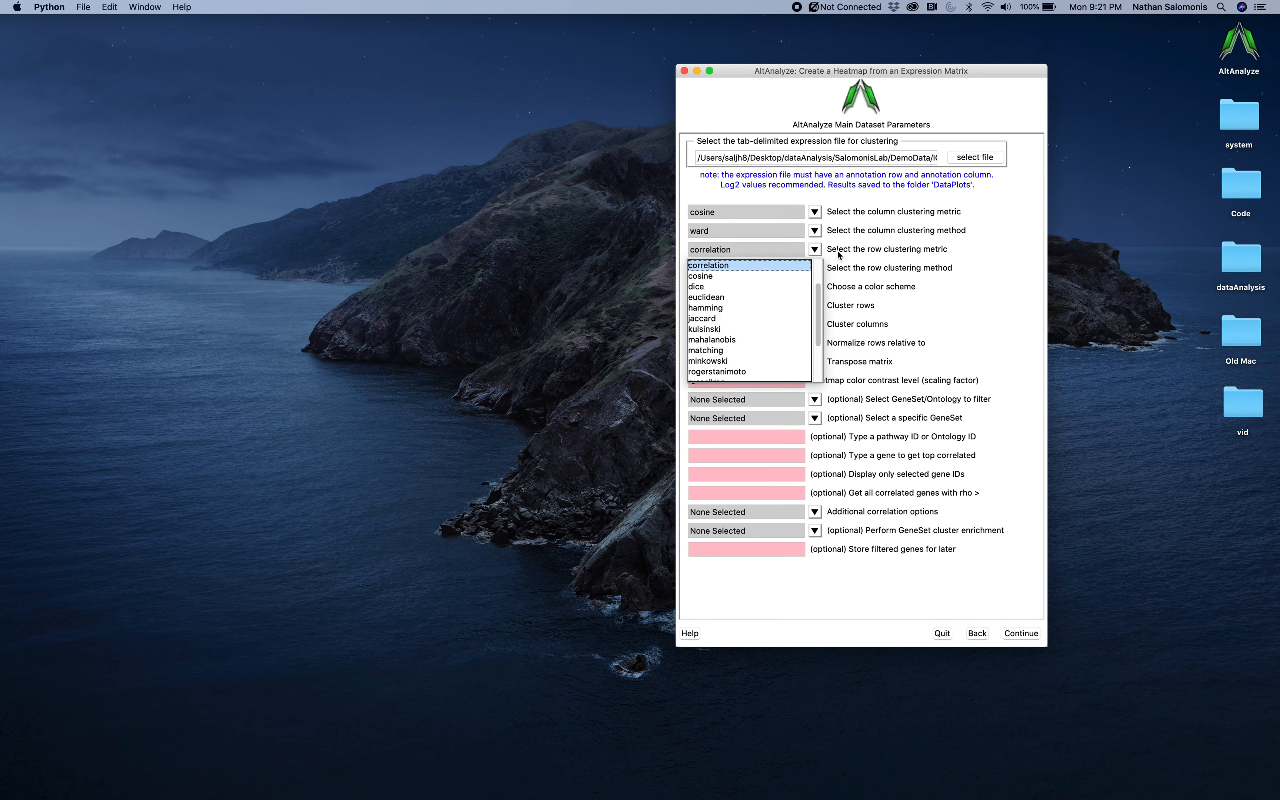
left_click(836, 250)
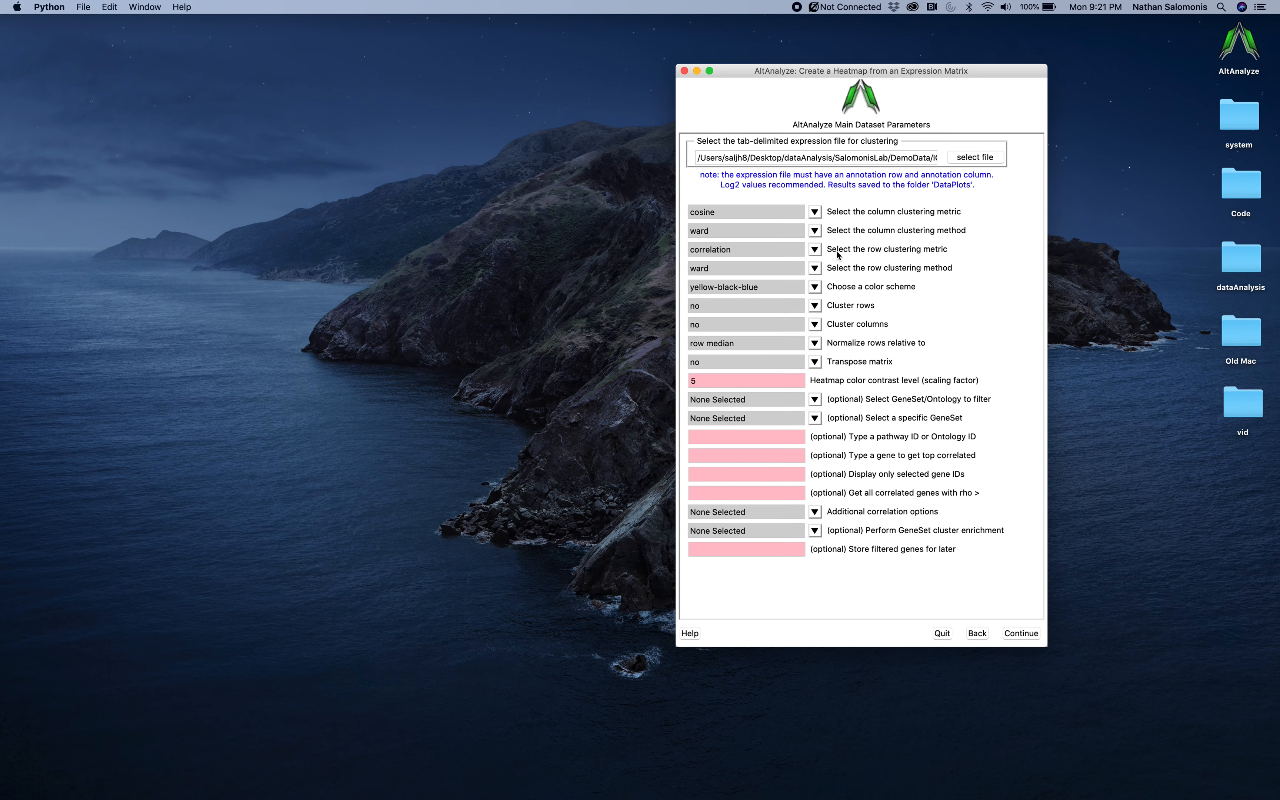
- Set the row clustering method to hopach and review the row normalization options
left_click(816, 268)
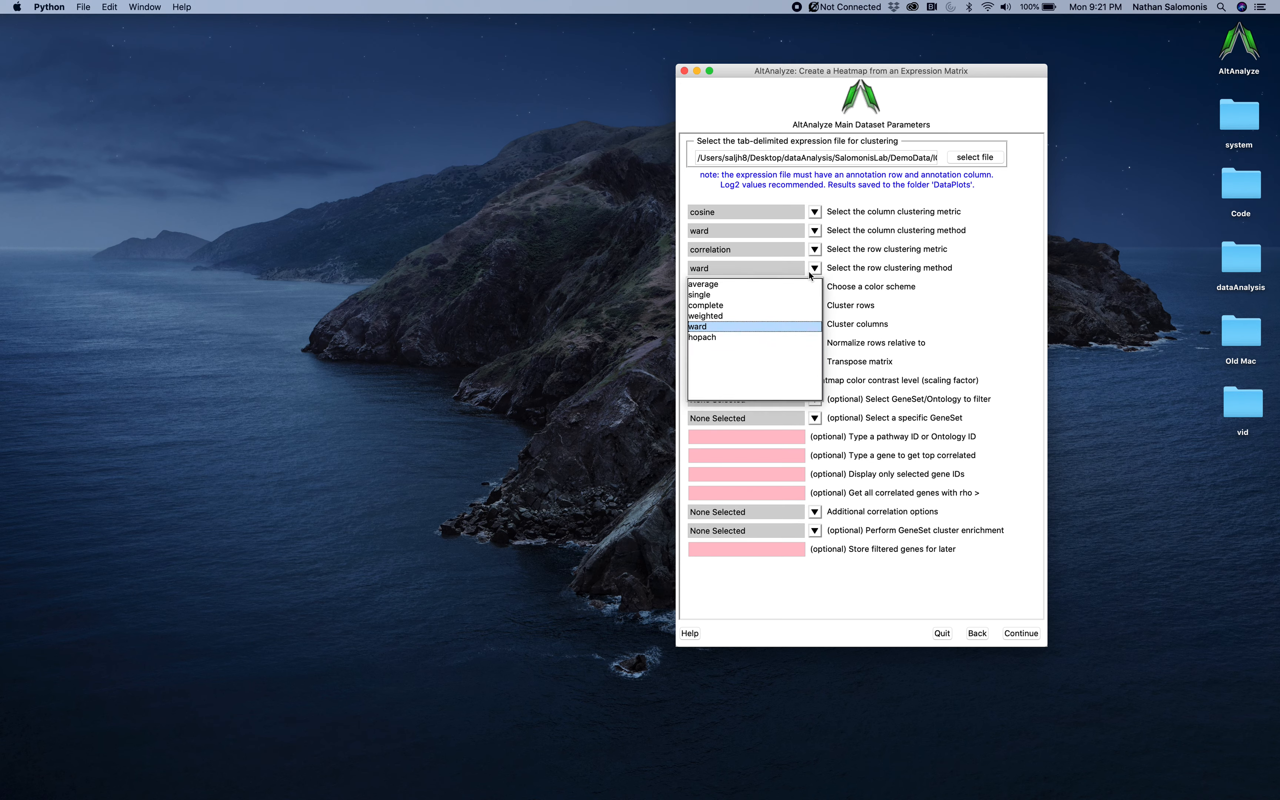
left_click(723, 338)
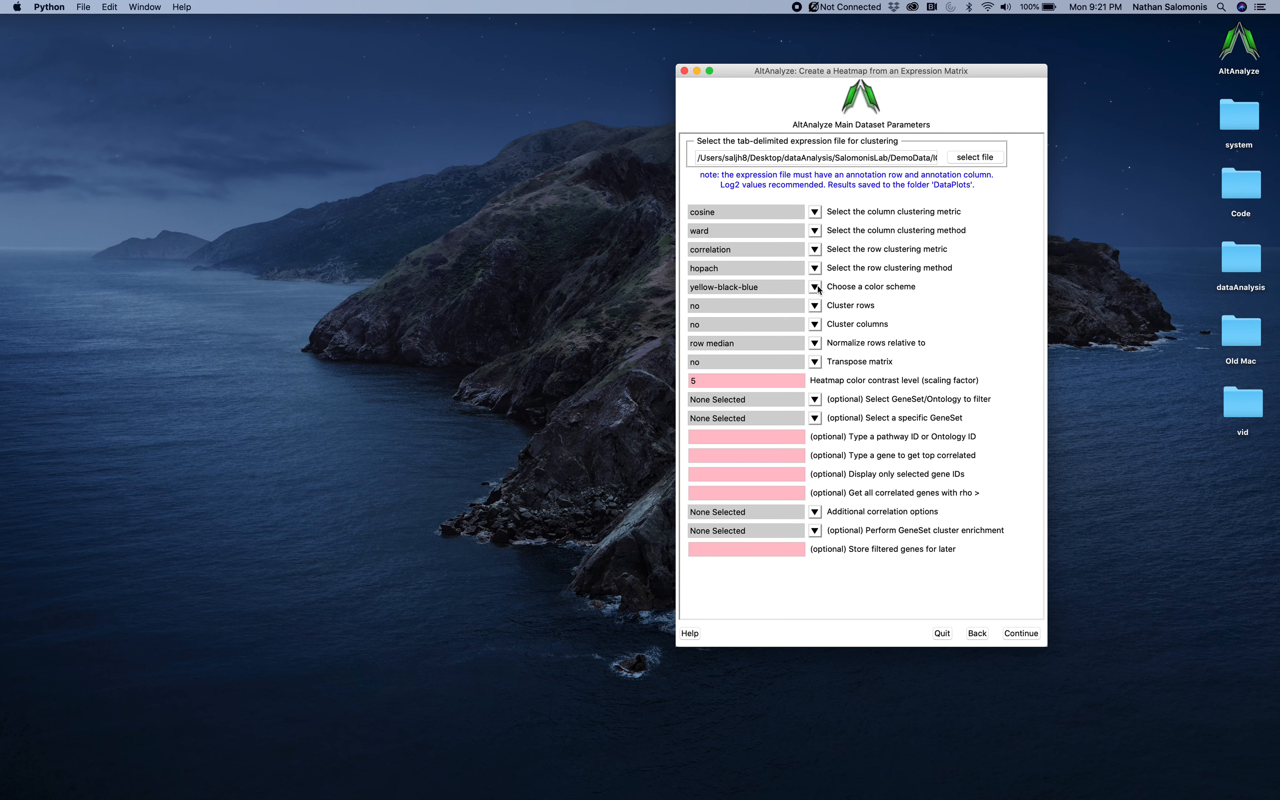
left_click(816, 345)
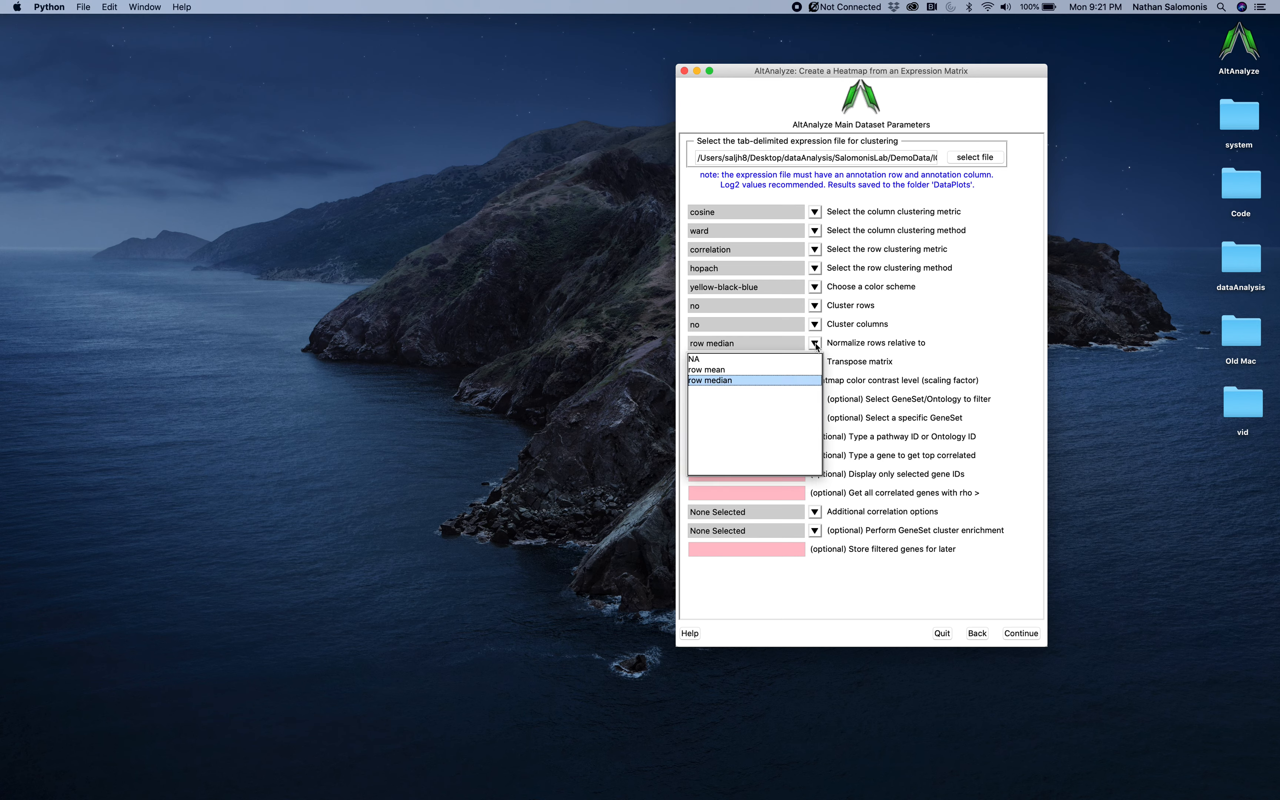
left_click(839, 366)
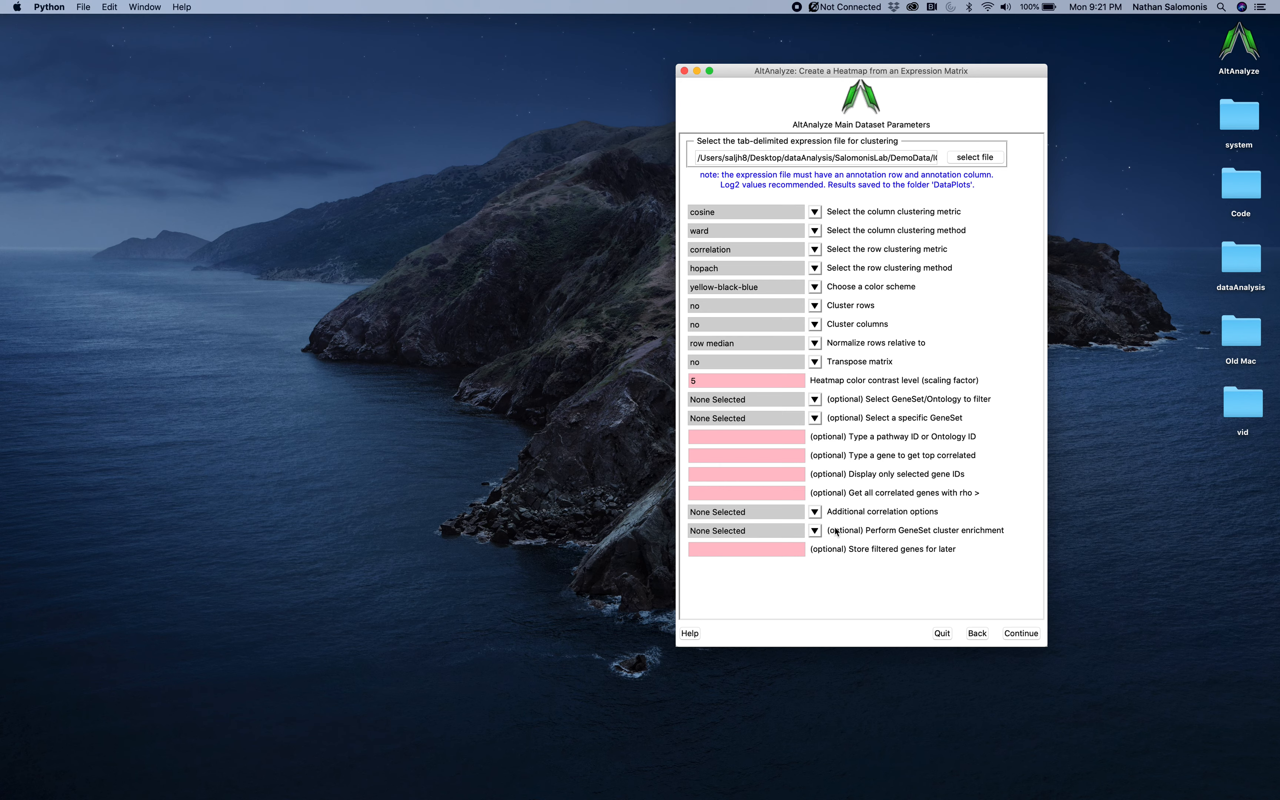
- Set the GeneSet cluster enrichment to PathwayCommons and generate the heatmap
left_click(815, 531)
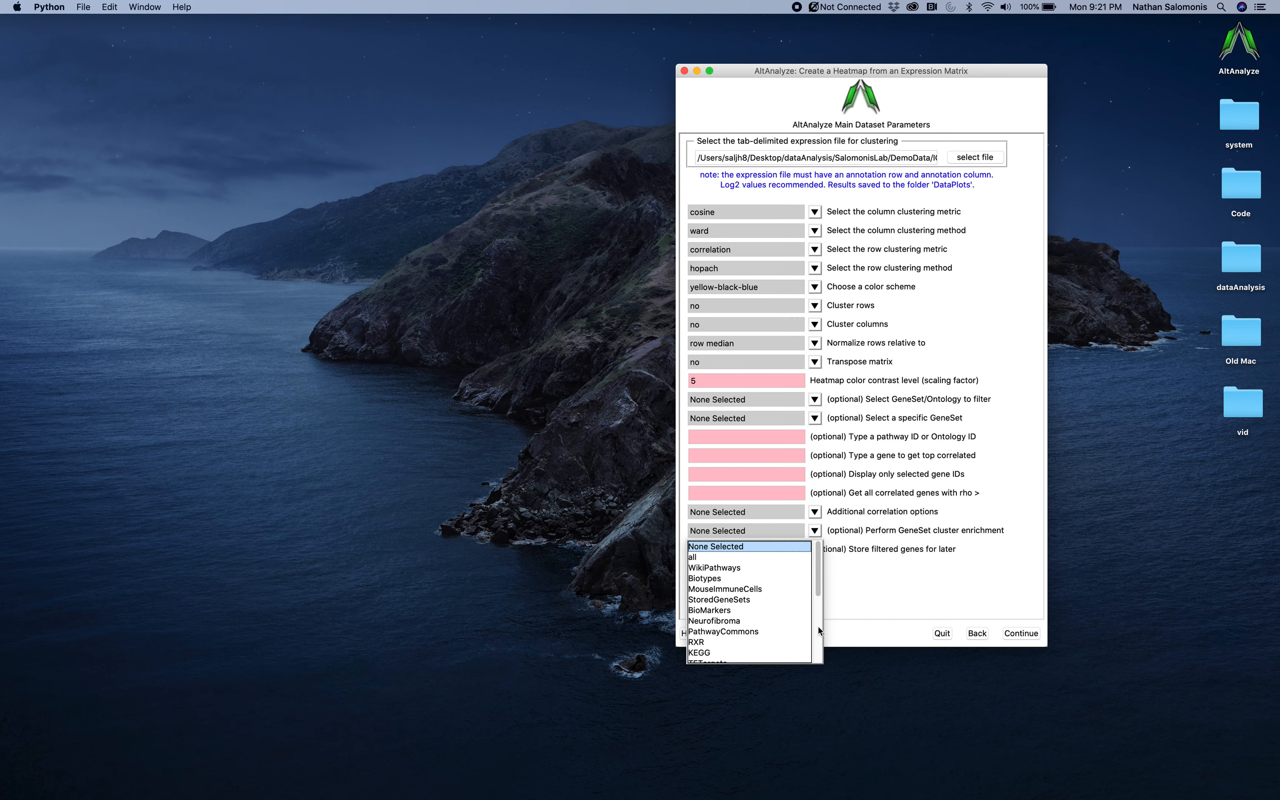
left_click(789, 632)
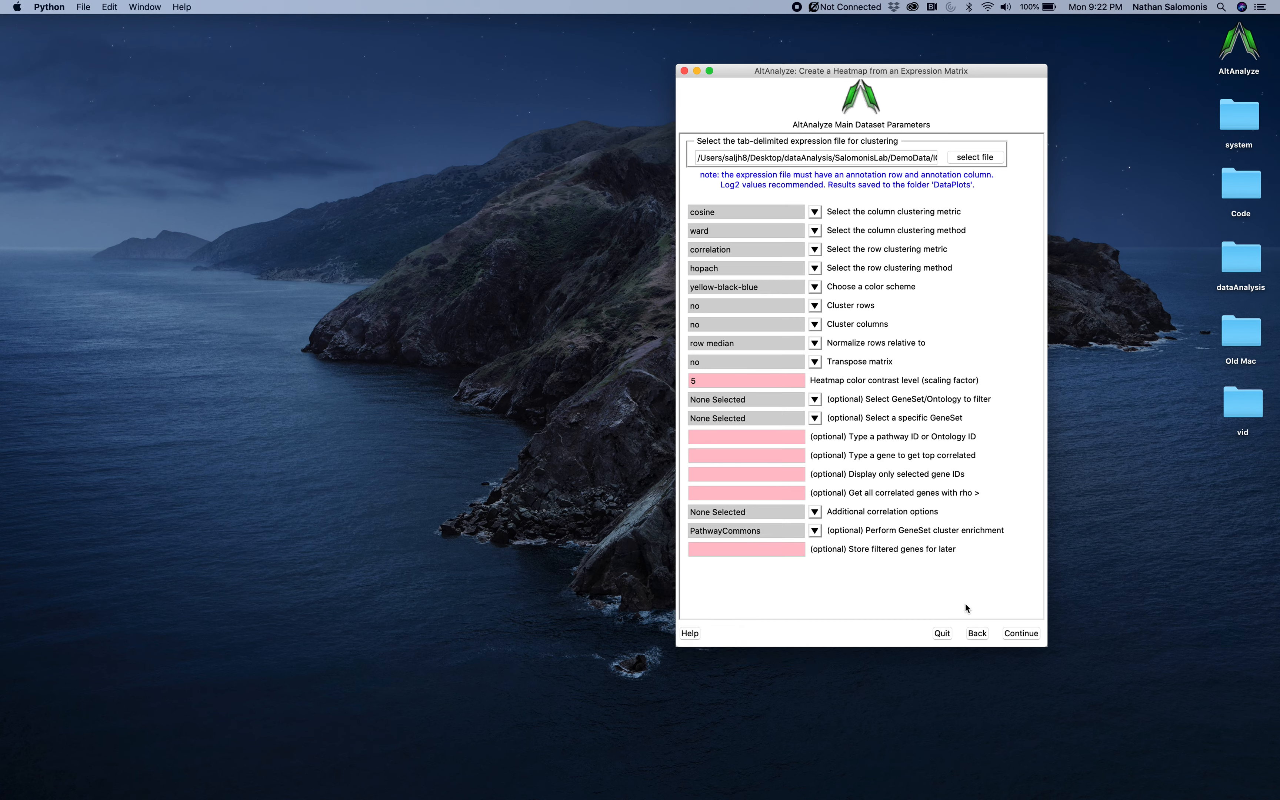
left_click(1023, 633)
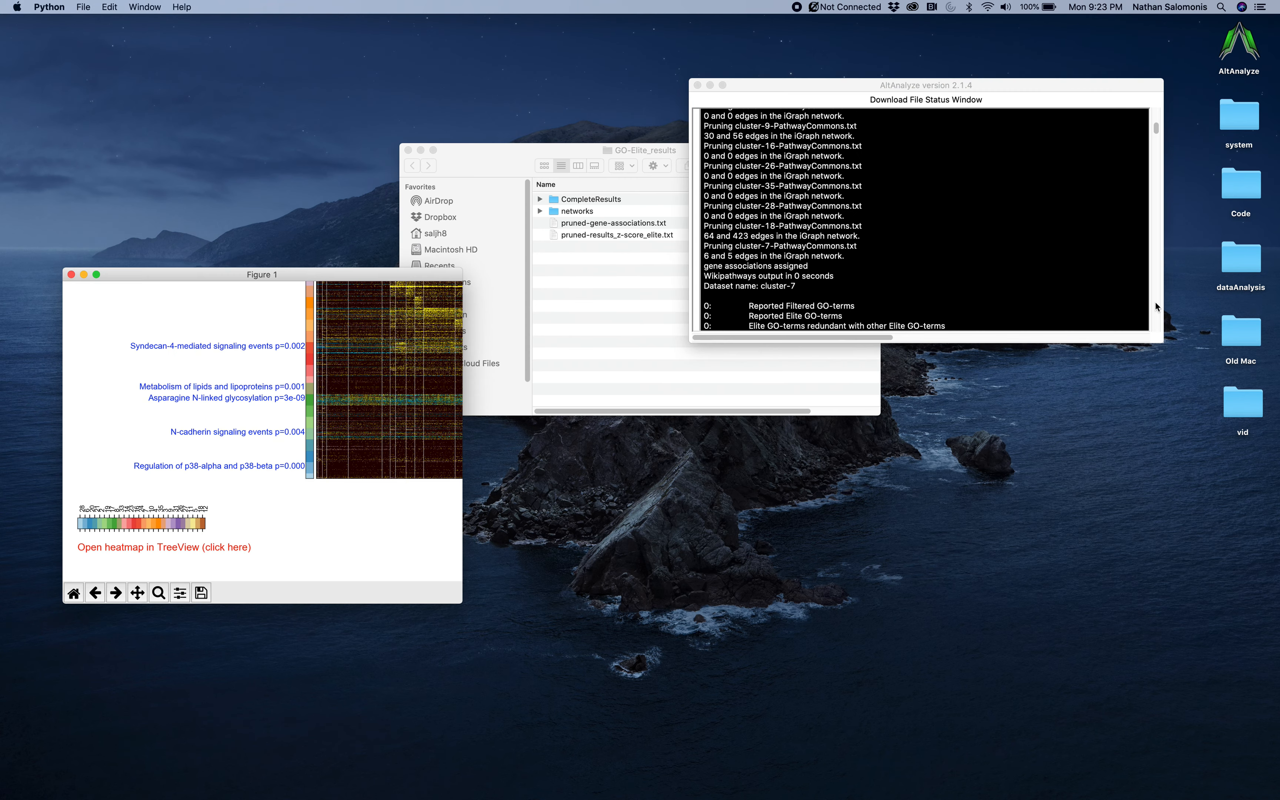
- Open pruned-results_z-score_elite.txt from the GO-Elite_results folder in Microsoft Excel
left_click(651, 278)
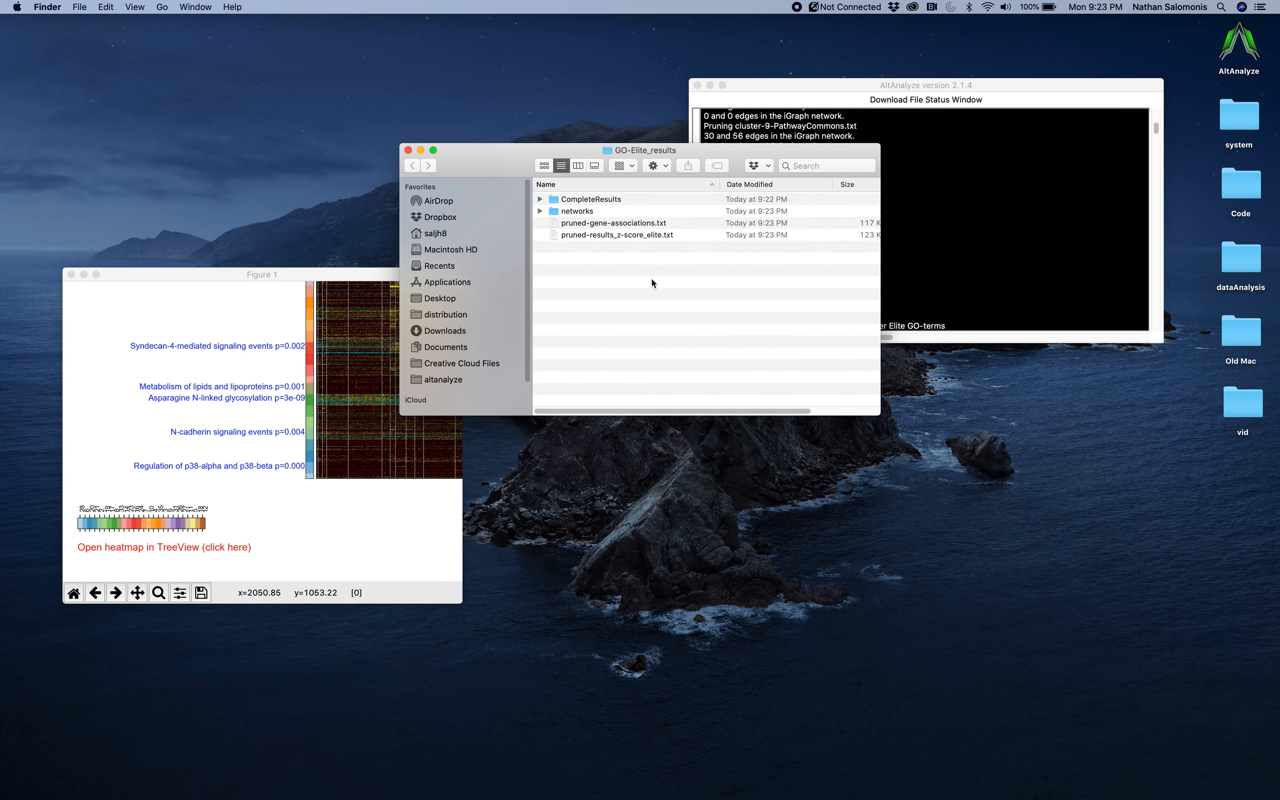
left_click(652, 235)
right_click(652, 234)
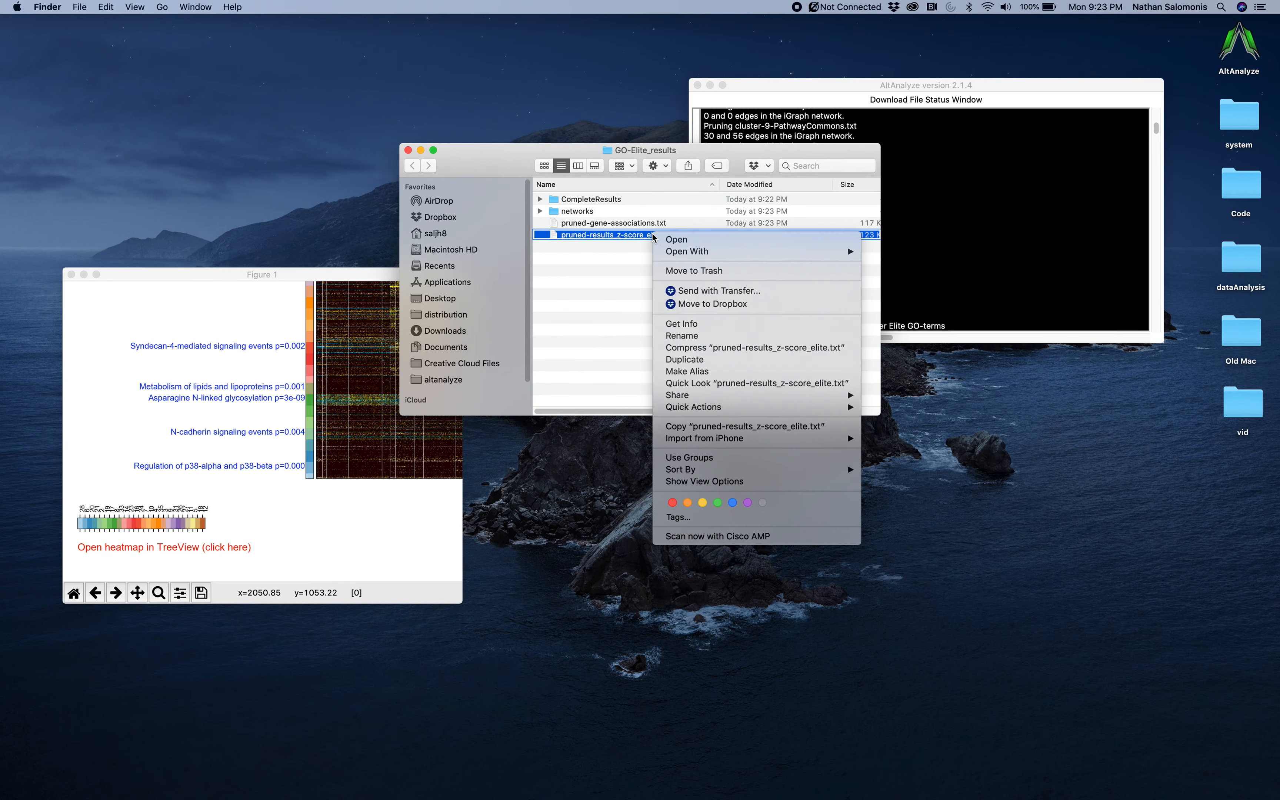
mouse_move(741, 252)
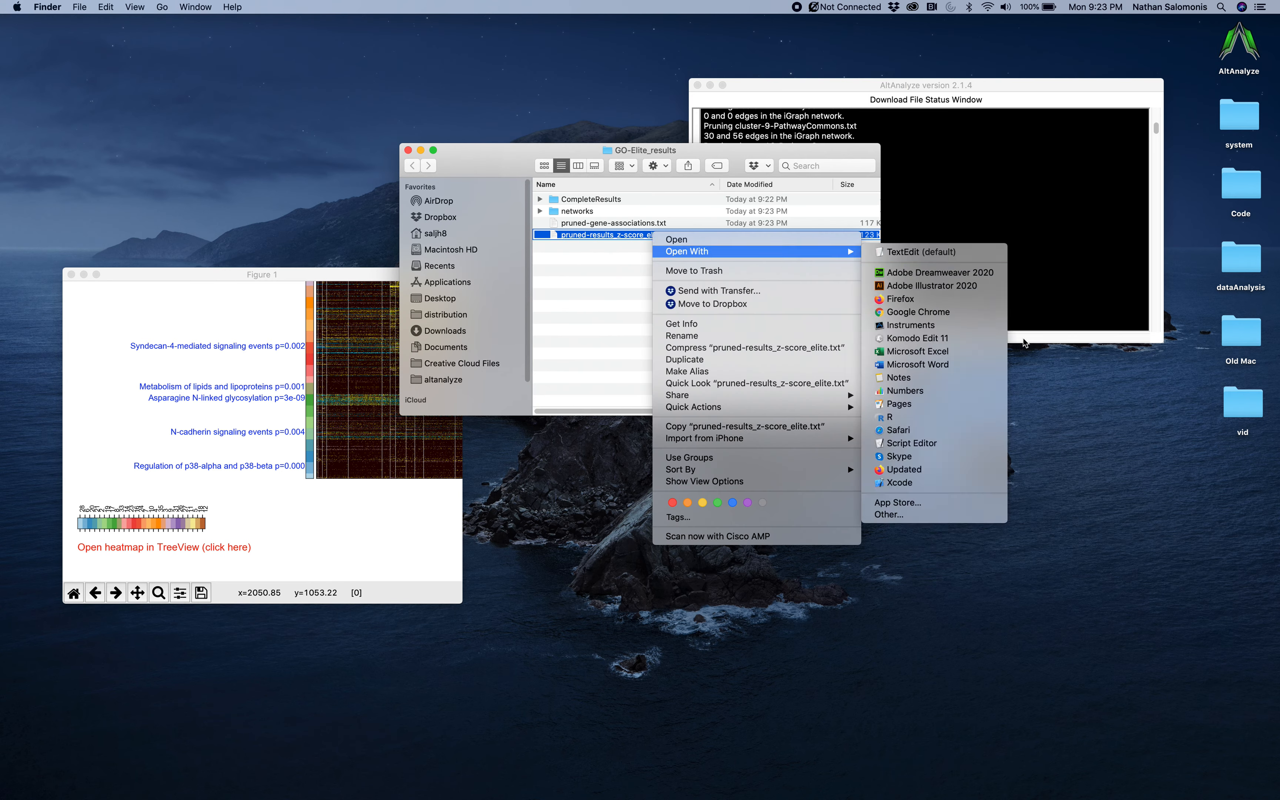
left_click(963, 354)
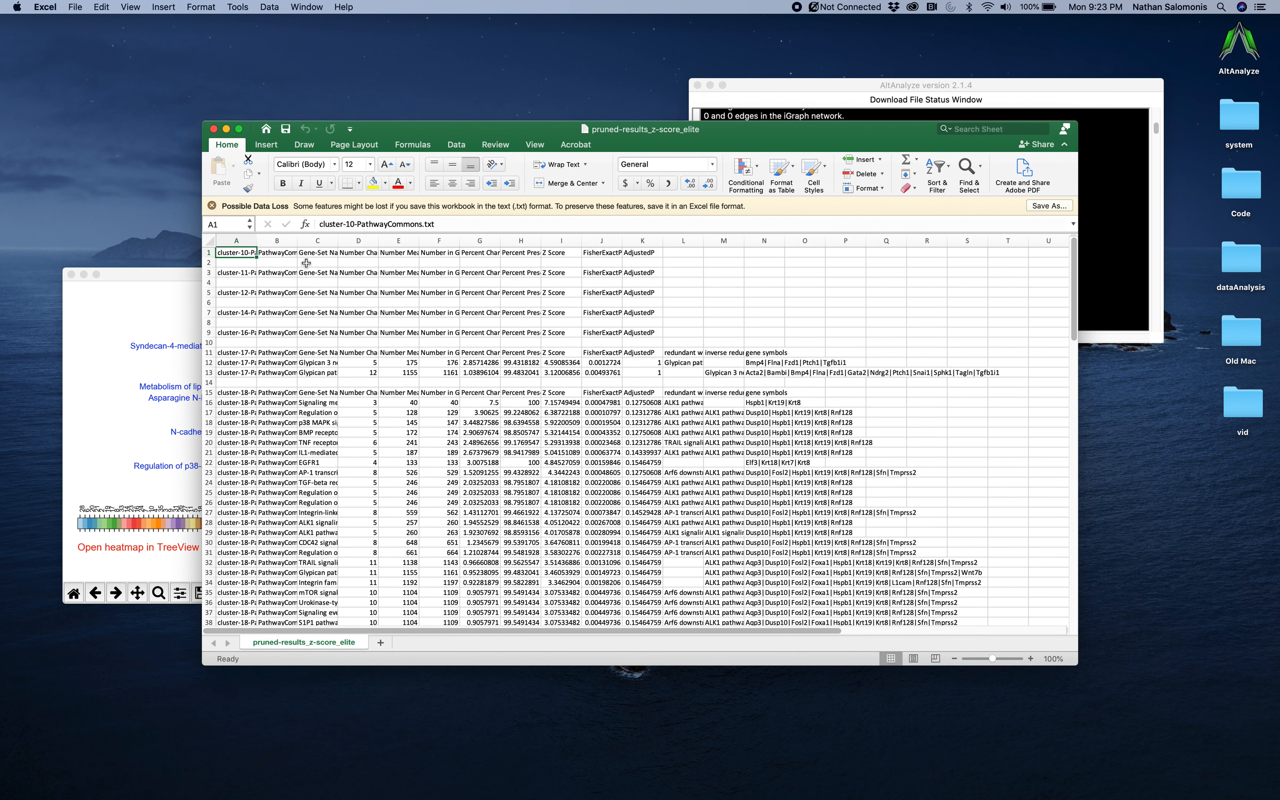
- Widen columns B and C to read the gene-set names, and close the workbook without saving
left_click_drag(257, 244, 499, 244)
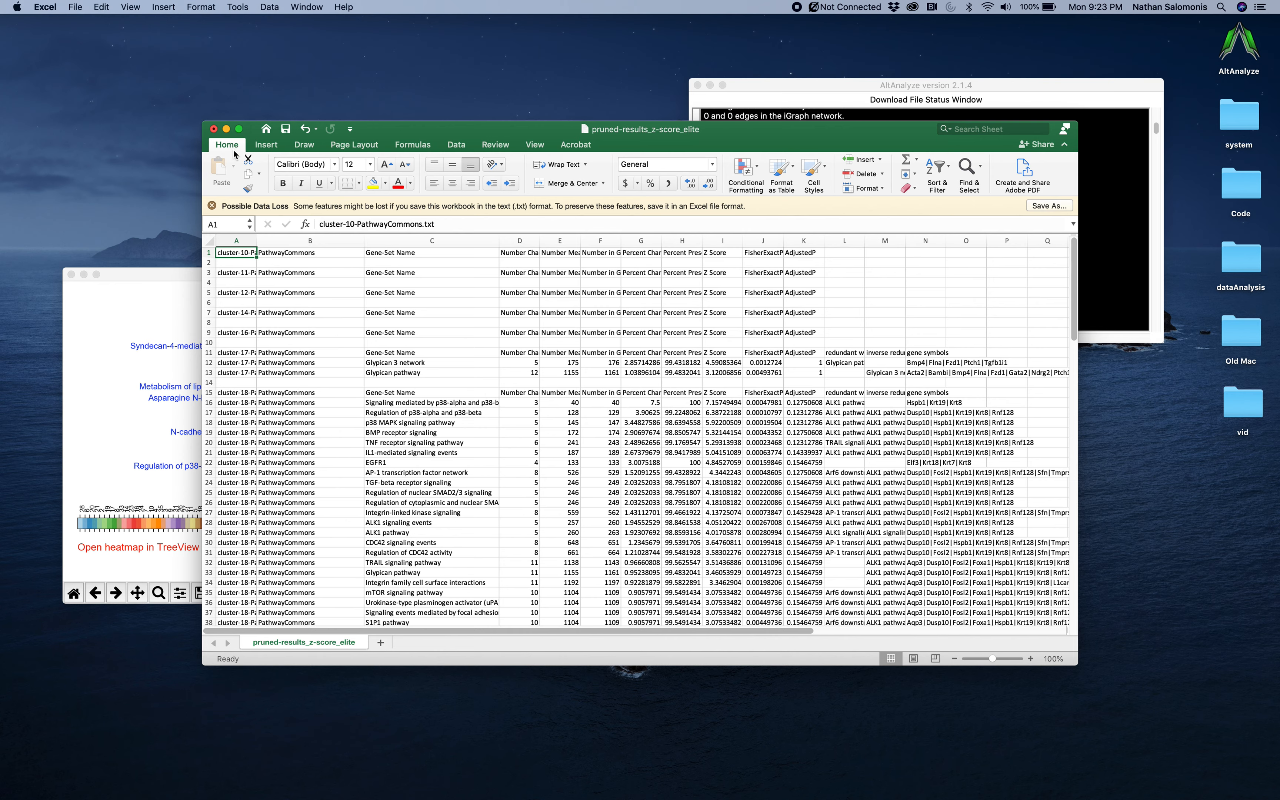
left_click(214, 130)
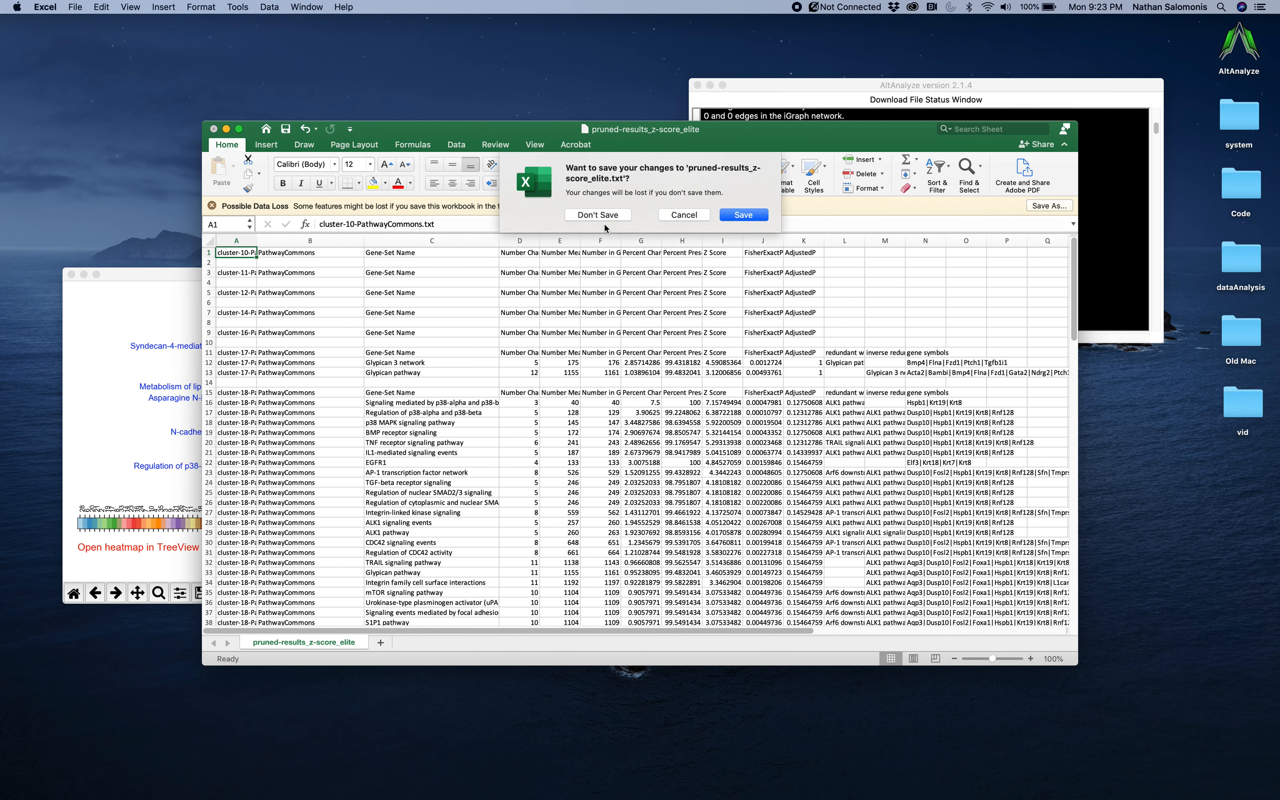
left_click(603, 213)
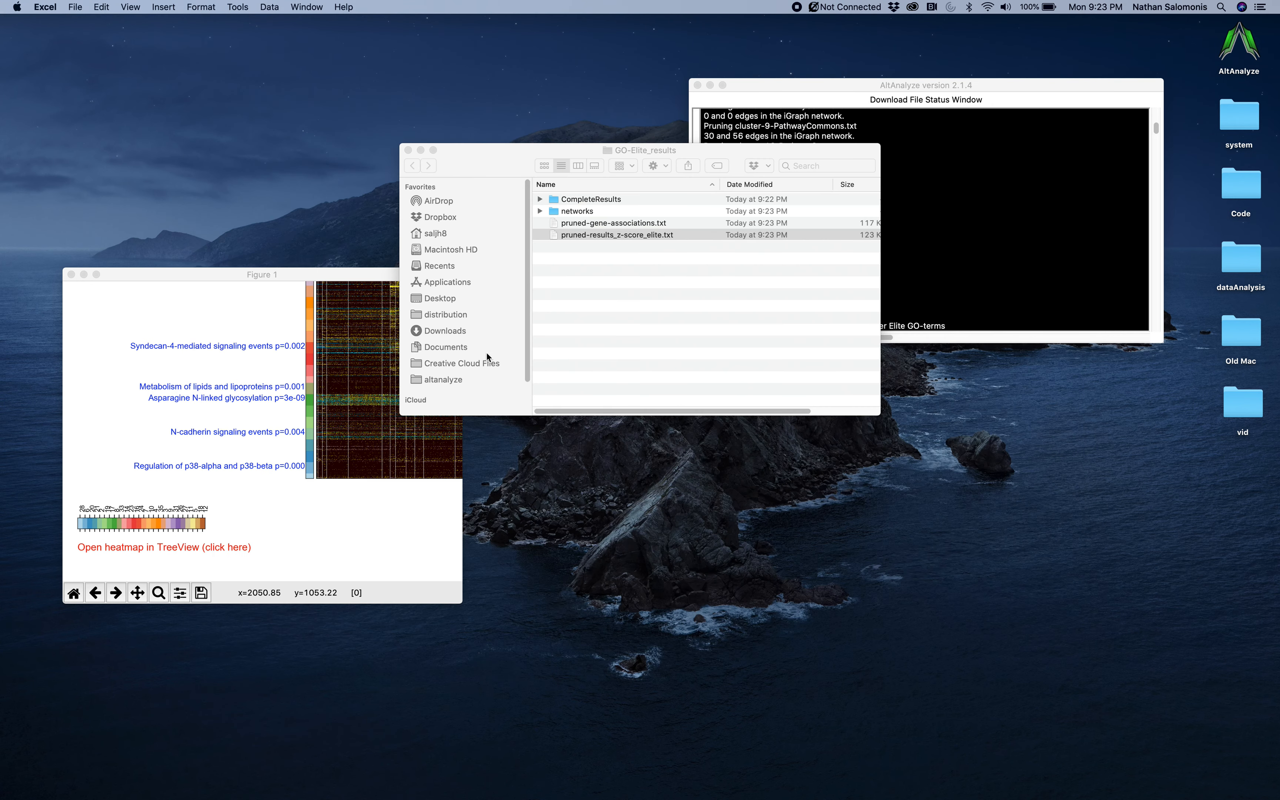
- Open cluster-6-PathwayCommons.pdf from the networks folder to examine the gene-pathway network, and close Acrobat's windows after viewing
left_click(540, 211)
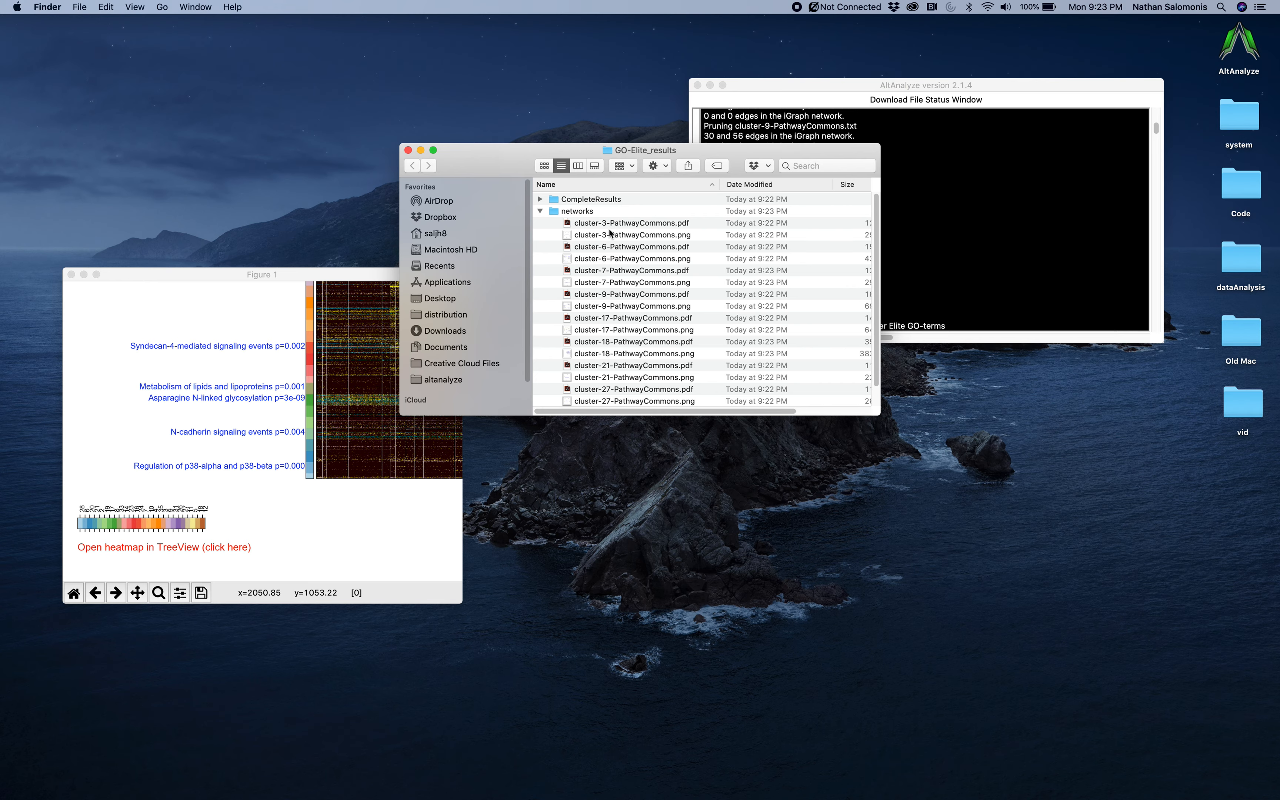
double_click(601, 248)
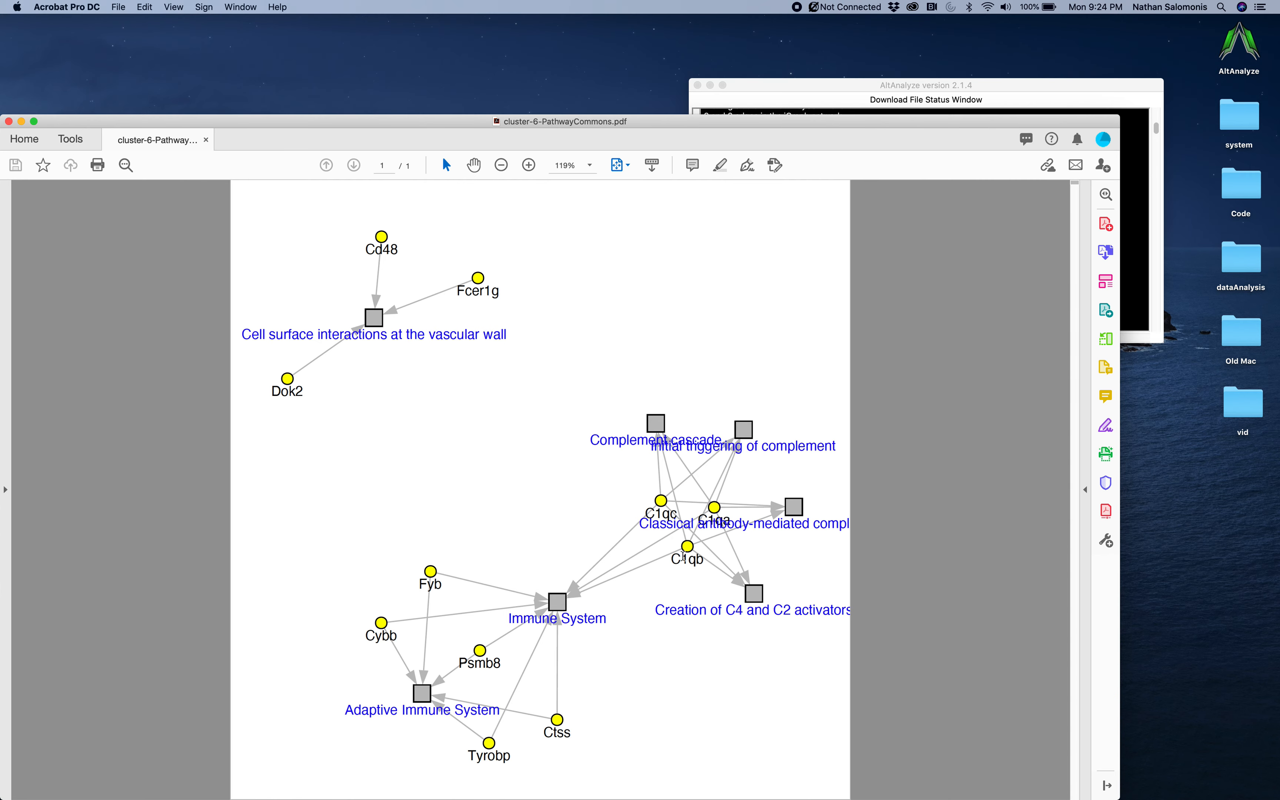
key("super+w")
key("super+Tab")
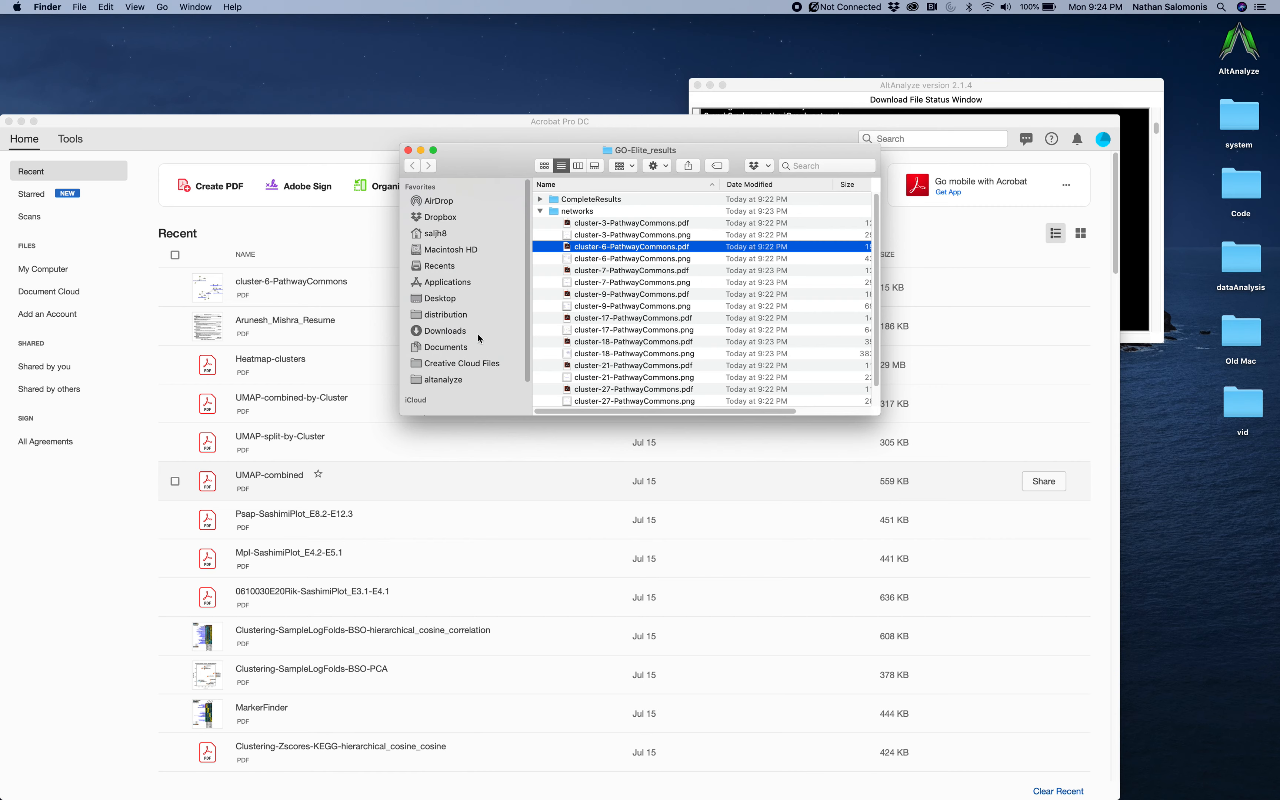
left_click(11, 122)
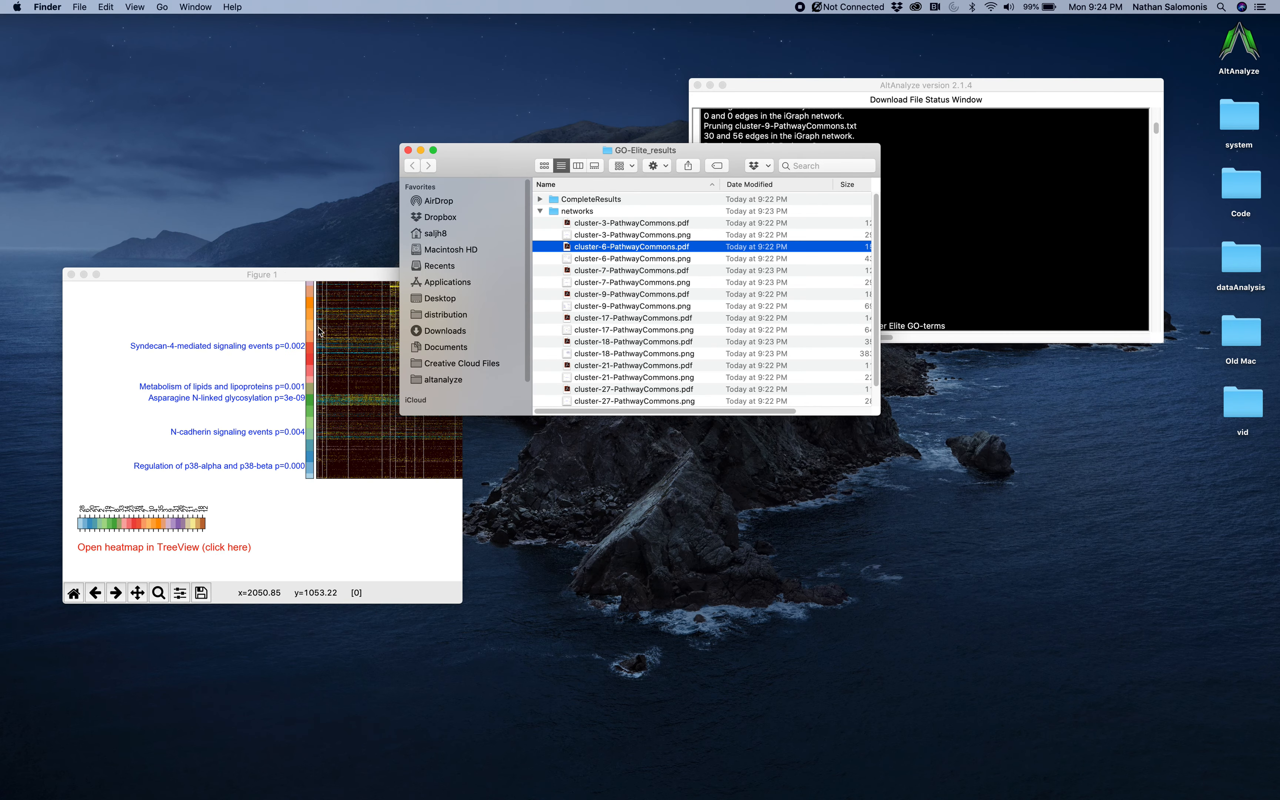
- Enlarge the PathwayCommons heatmap figure to examine its pathway enrichment labels, and close it
left_click_drag(462, 274, 874, 134)
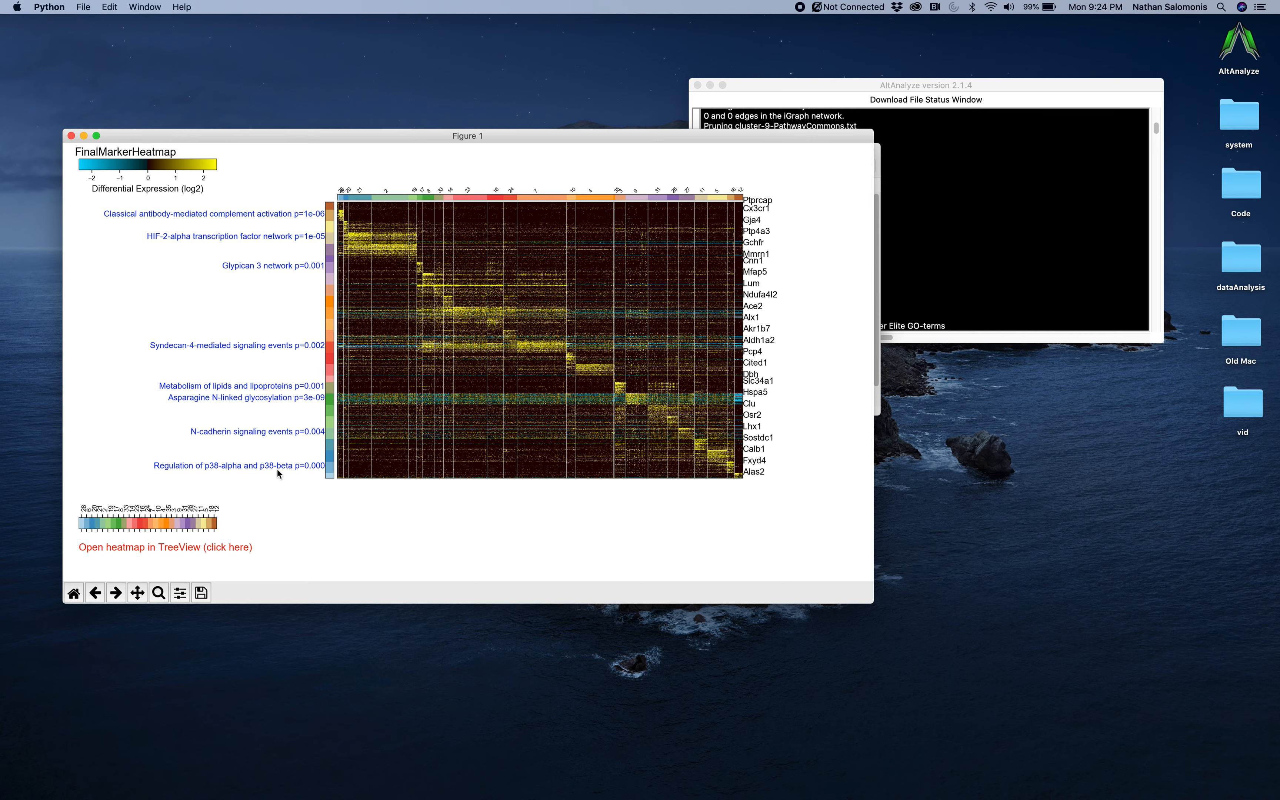
left_click(72, 136)
- Reopen the Hierarchical Clustering parameters, set the GeneSet cluster enrichment to BioMarkers and generate the heatmap
left_click(1027, 401)
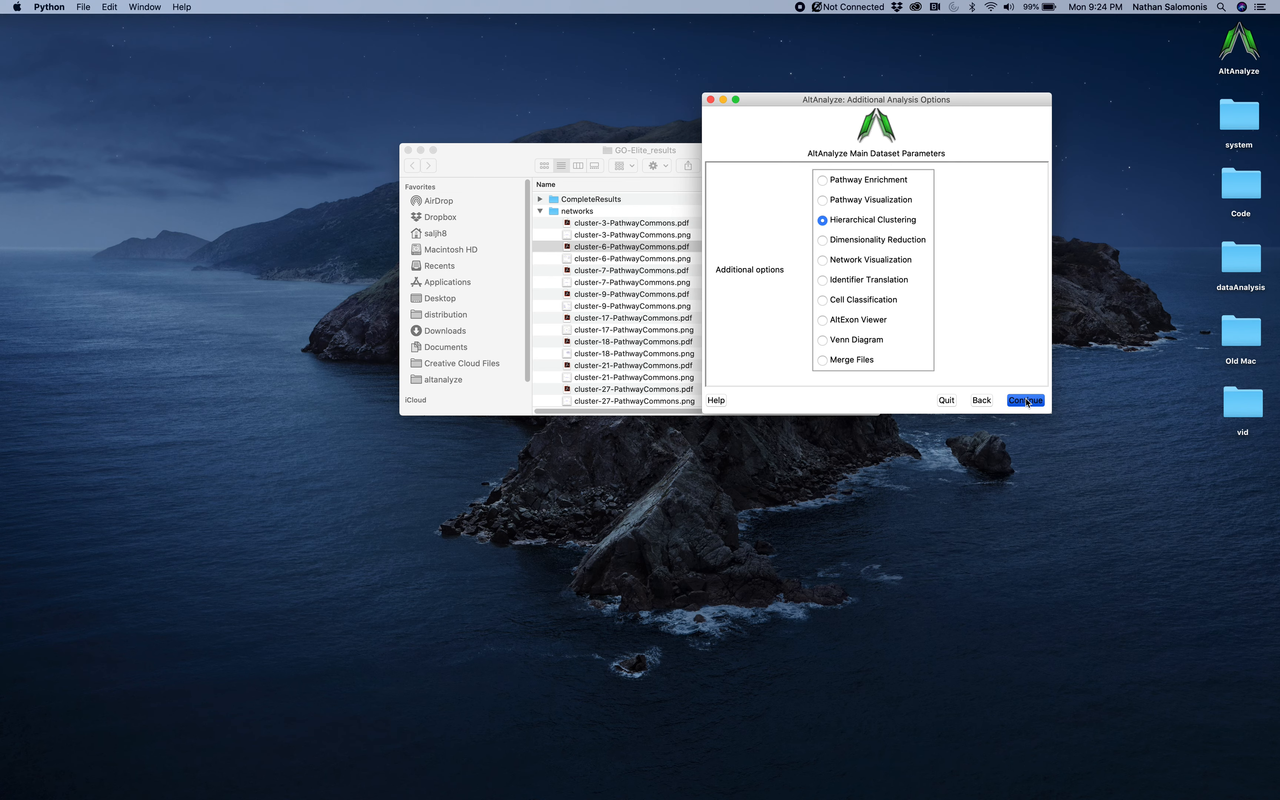
scroll(1227, 508, "down", 5)
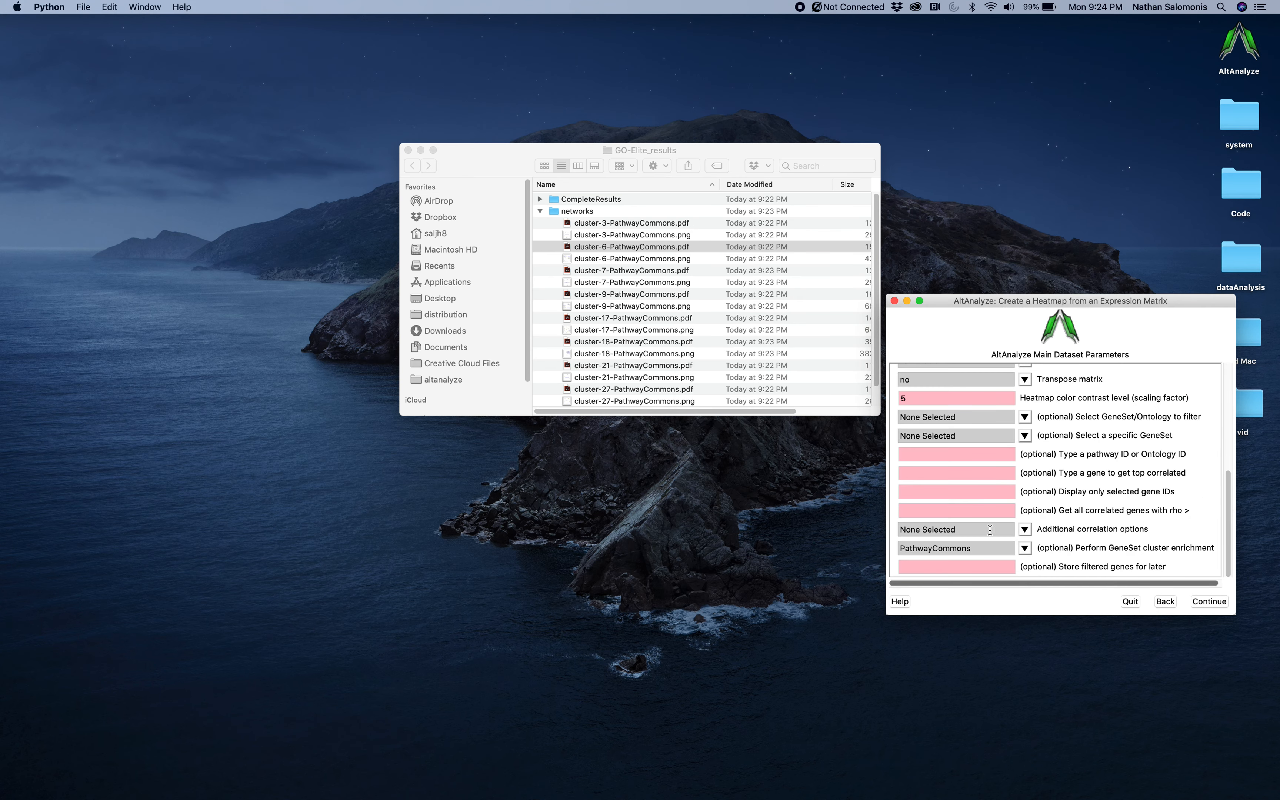
left_click(1029, 551)
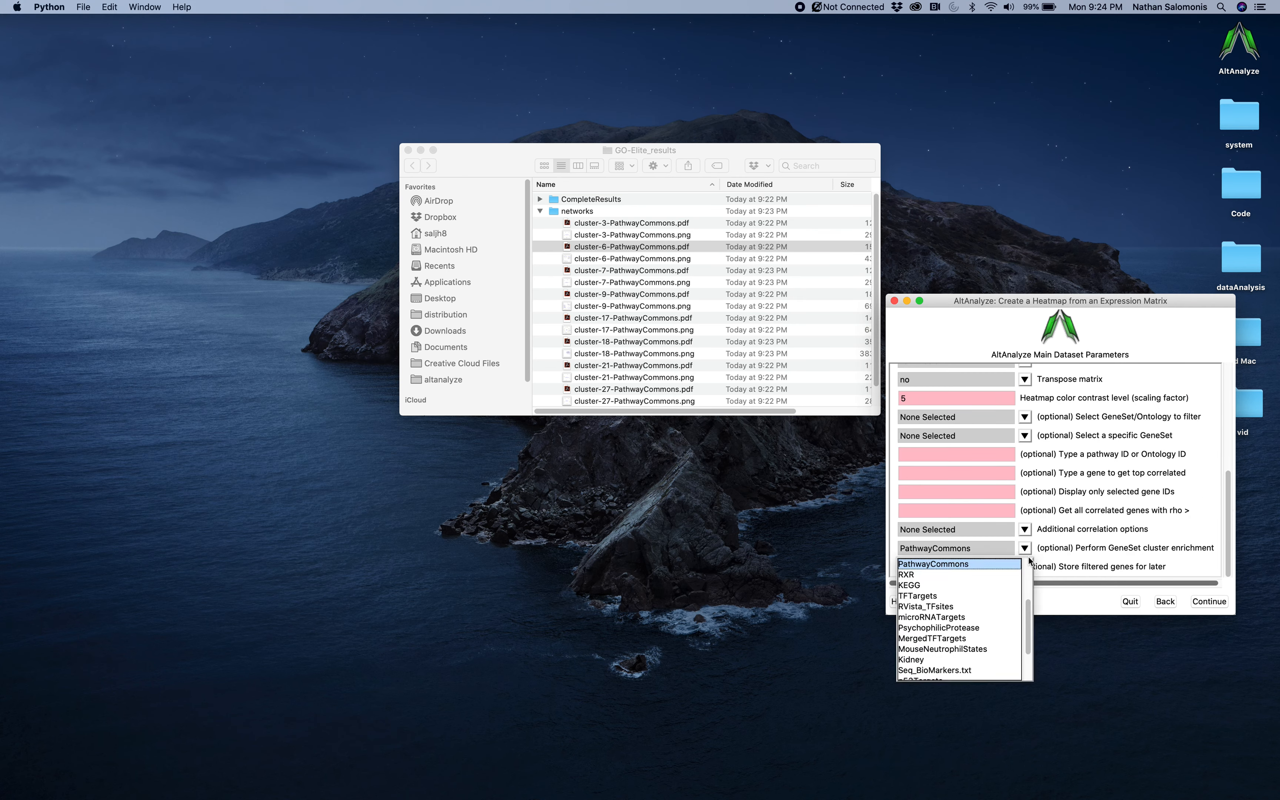
scroll(1029, 592, "up", 3)
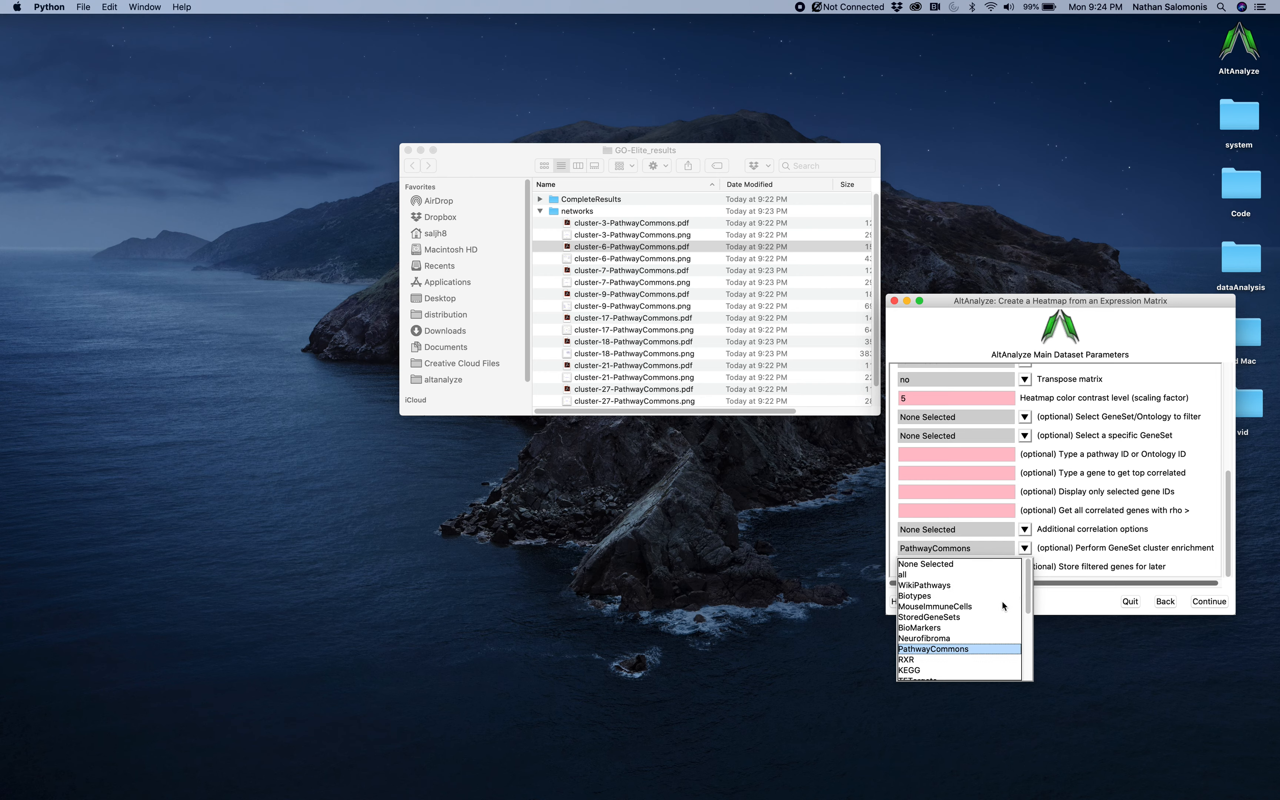
left_click(985, 628)
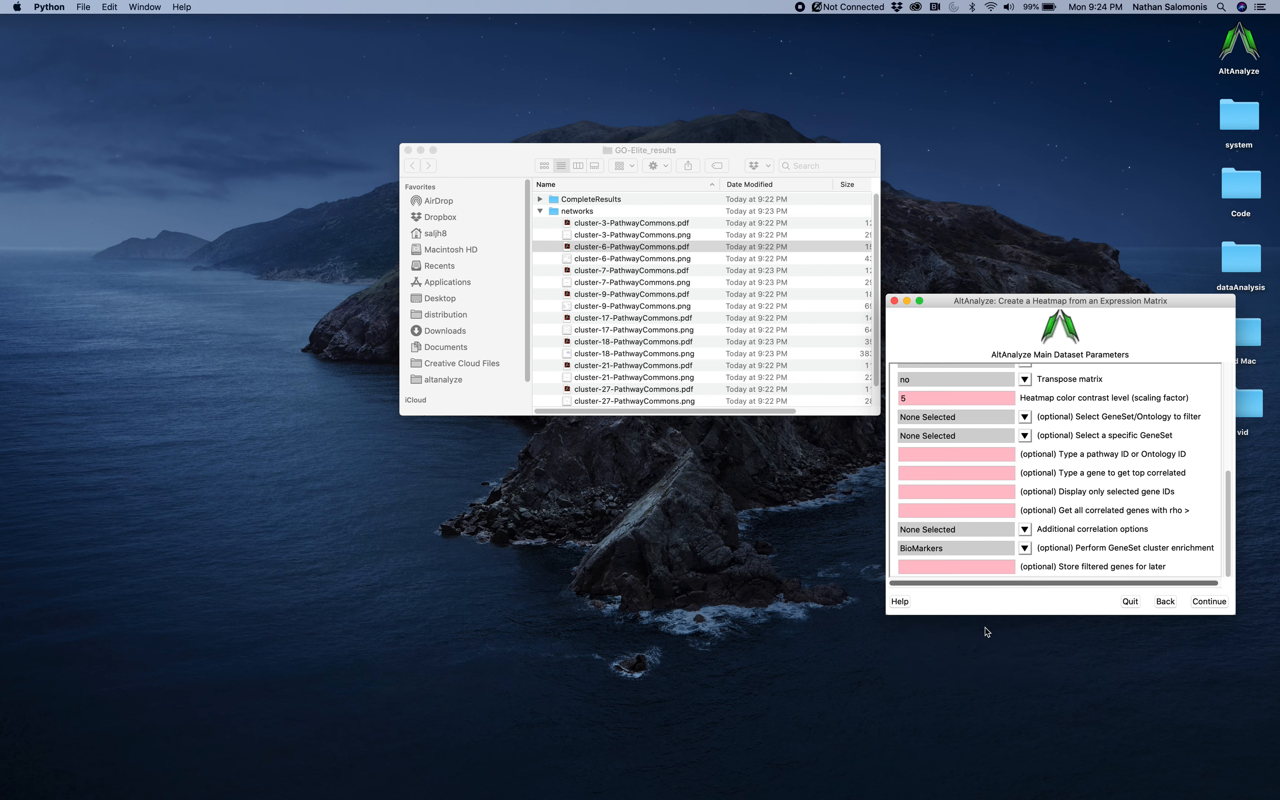
left_click_drag(1152, 302, 732, 84)
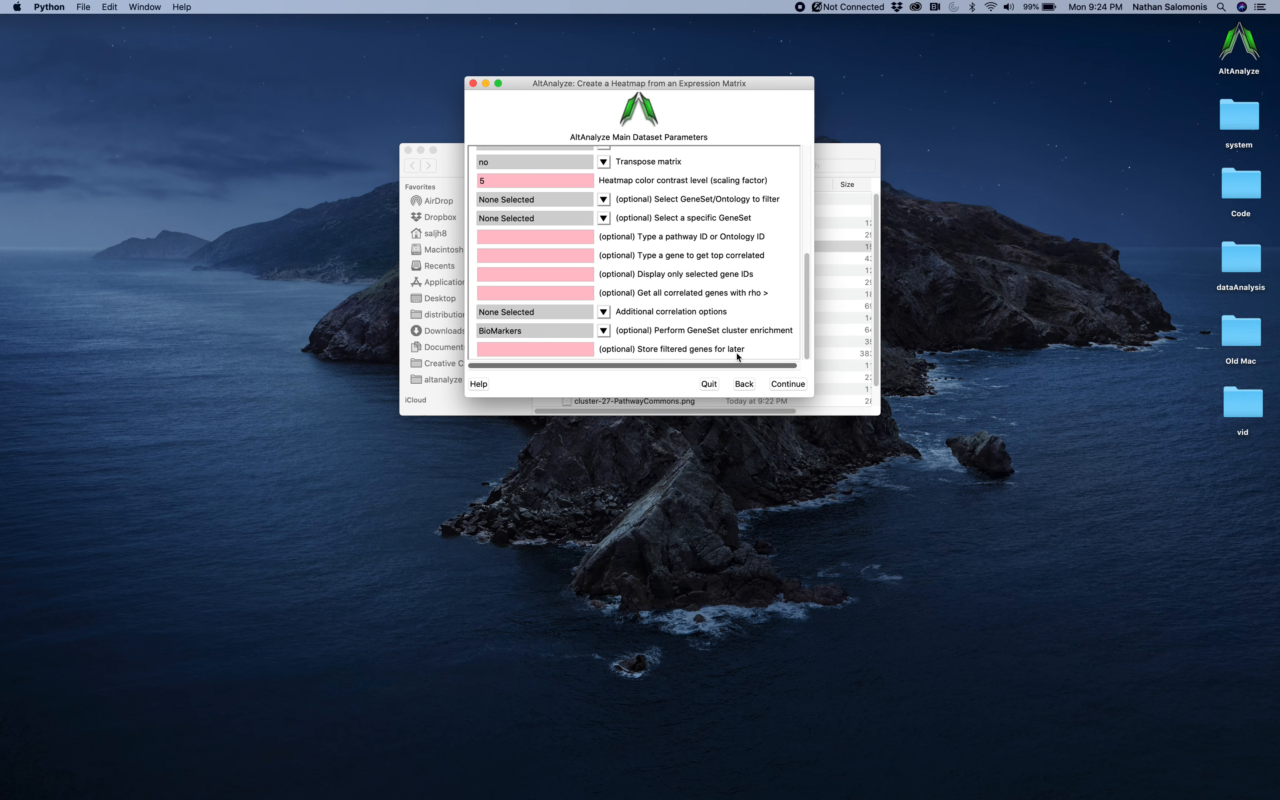
left_click(784, 385)
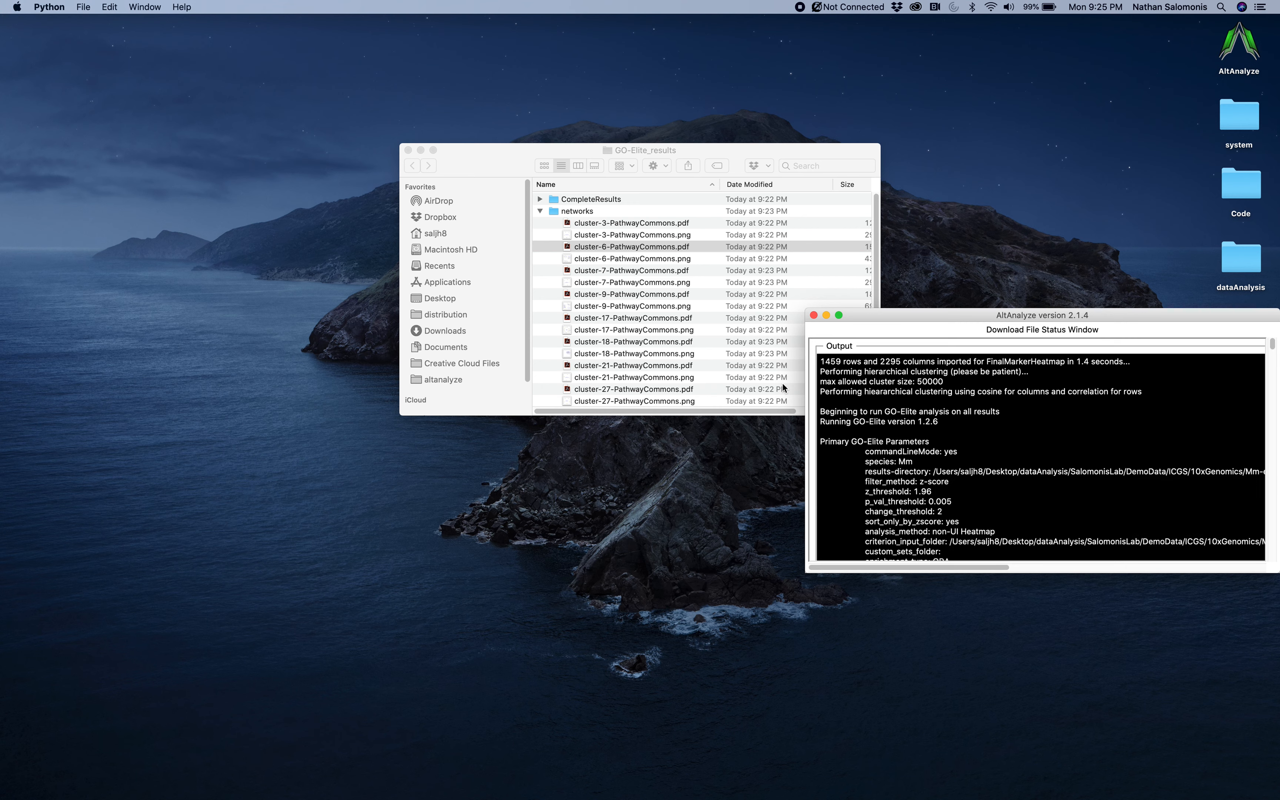
- Collapse the networks folder in GO-Elite_results and enlarge the BioMarkers heatmap figure to examine its cell-type labels
left_click(408, 151)
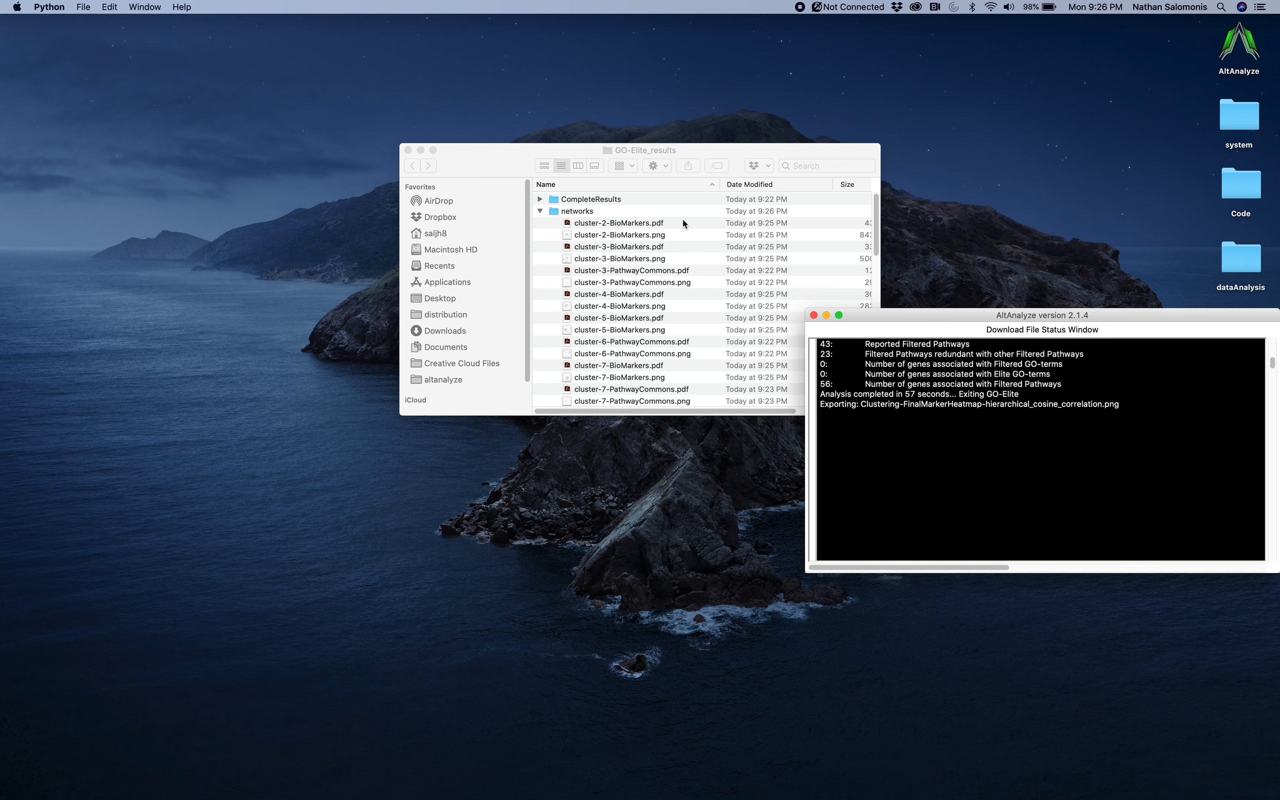
left_click(541, 211)
left_click(540, 211)
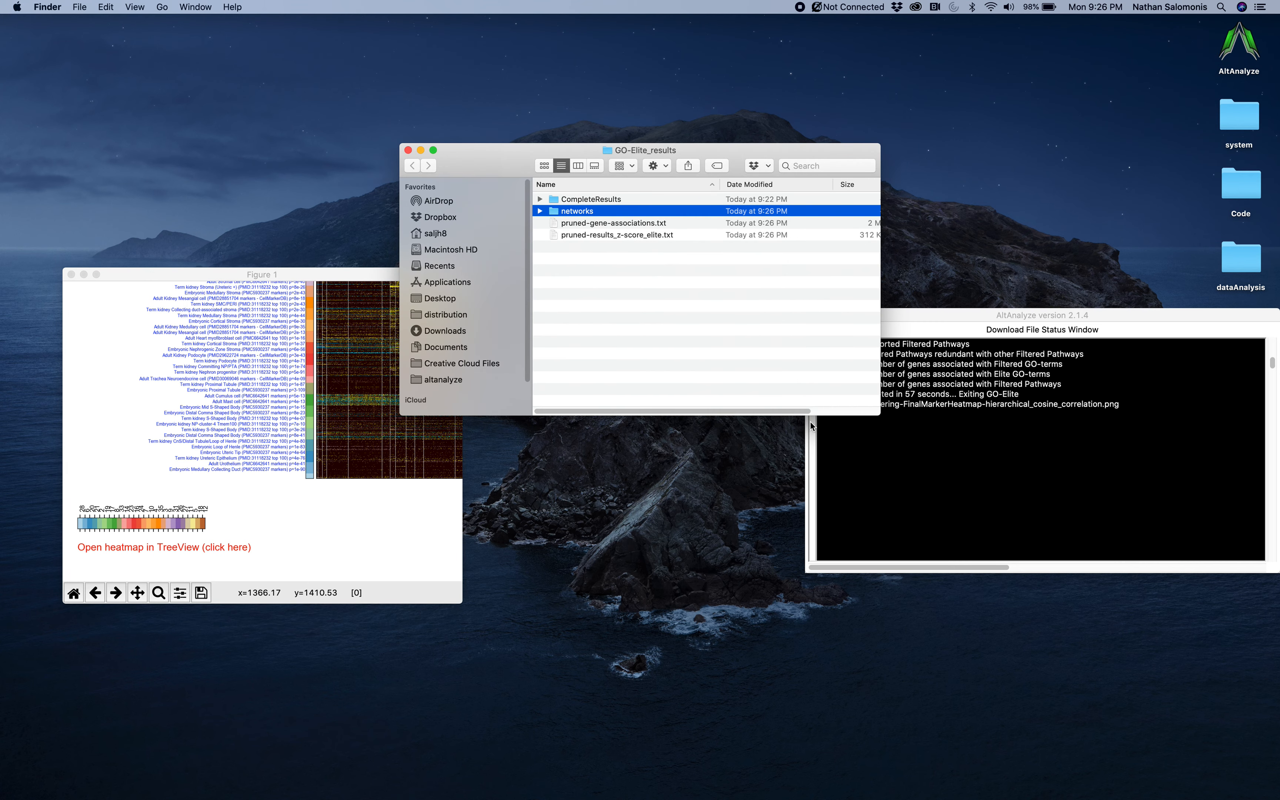
left_click(941, 472)
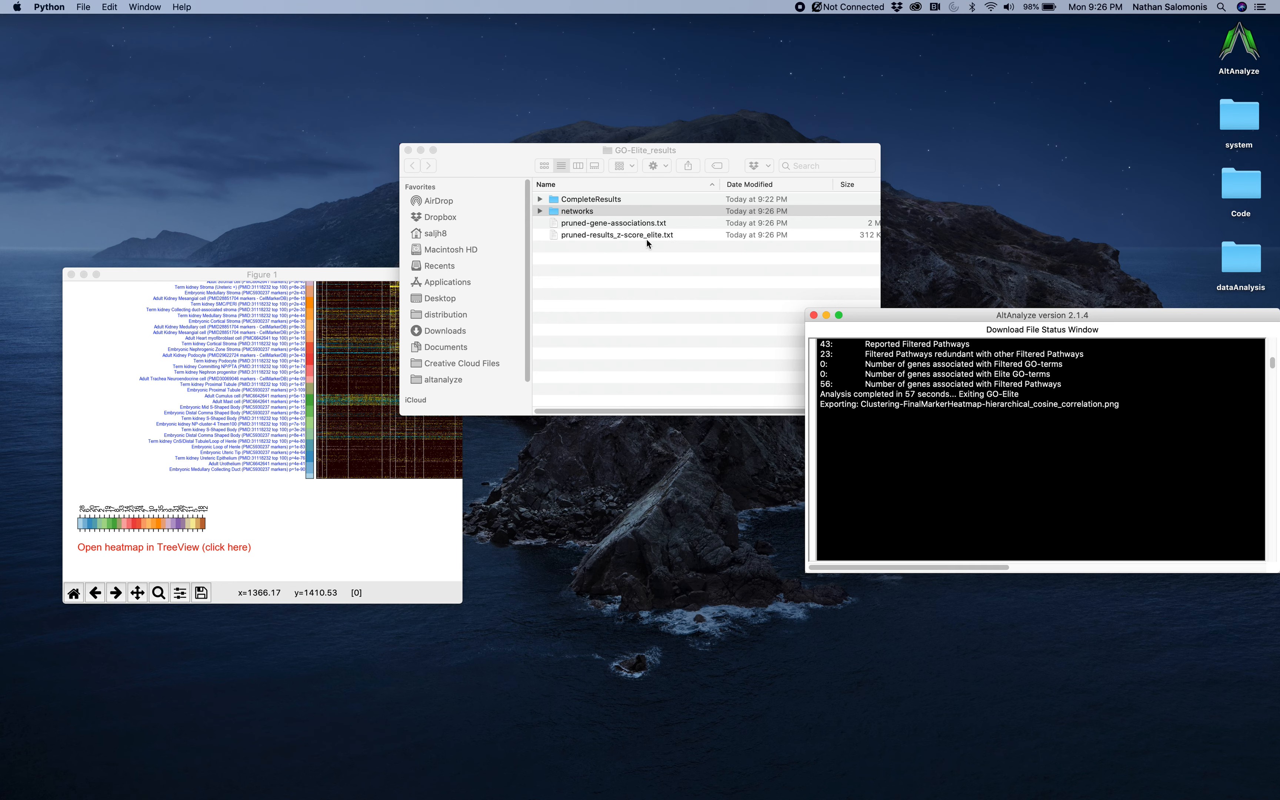
left_click(350, 274)
left_click_drag(462, 268, 805, 155)
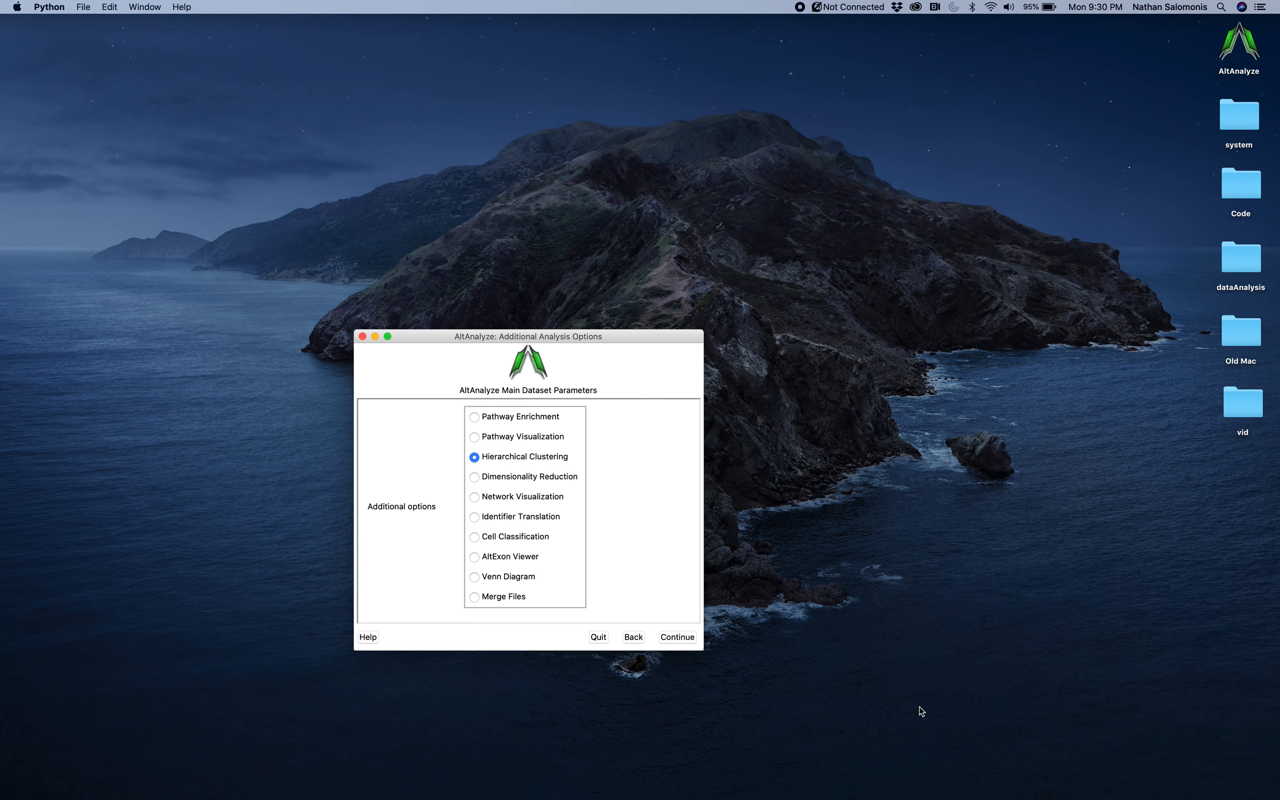
- Reopen the Hierarchical Clustering parameters, enter Ace2 as the gene for top correlated genes and set the rho cutoff to 0.1
left_click(680, 641)
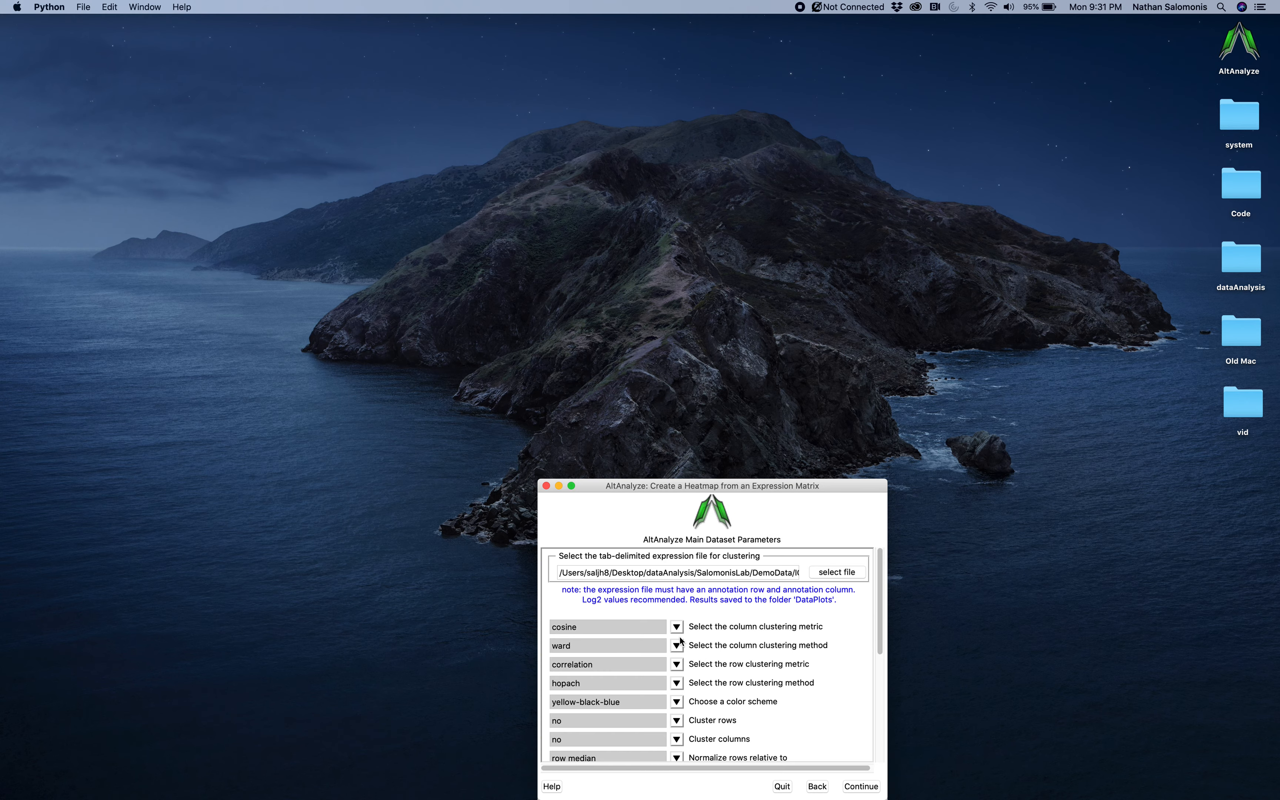
left_click_drag(789, 475, 792, 191)
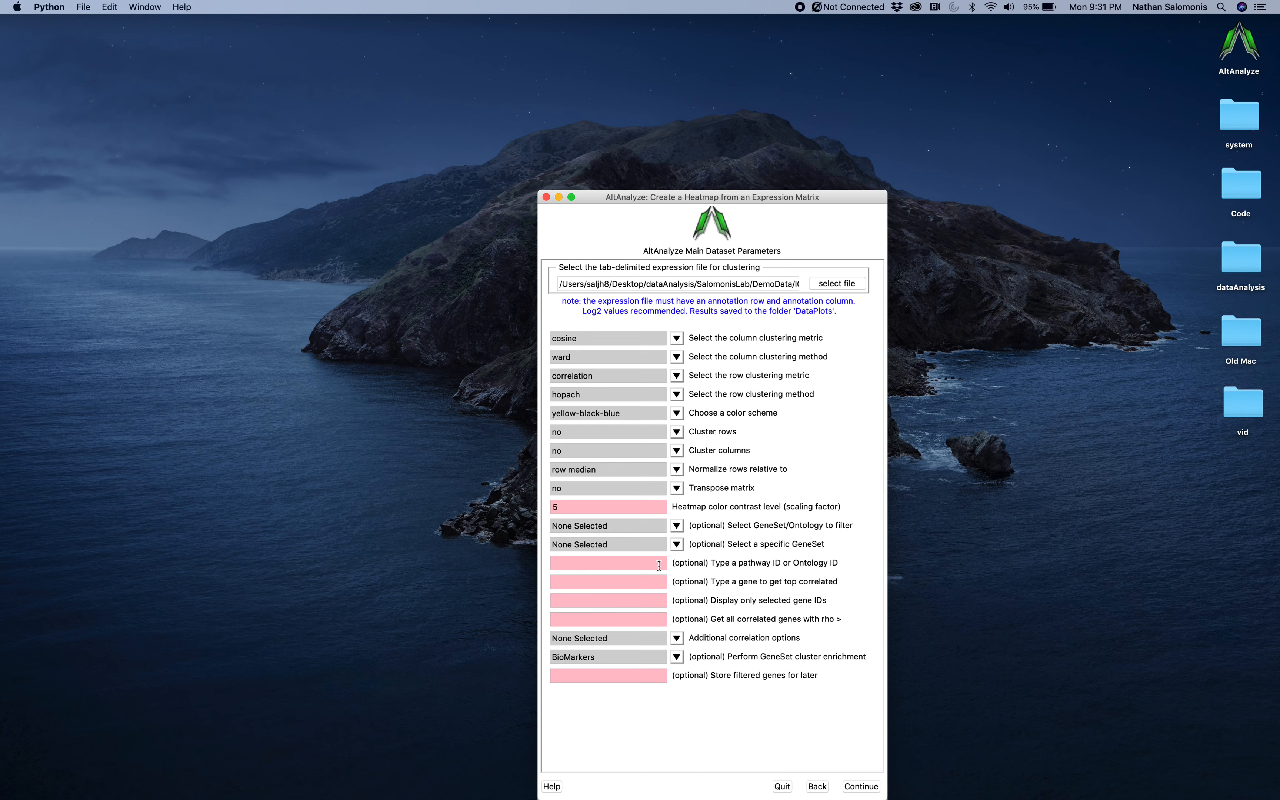
left_click(600, 582)
type("Ace2")
left_click(570, 621)
type("0.1")
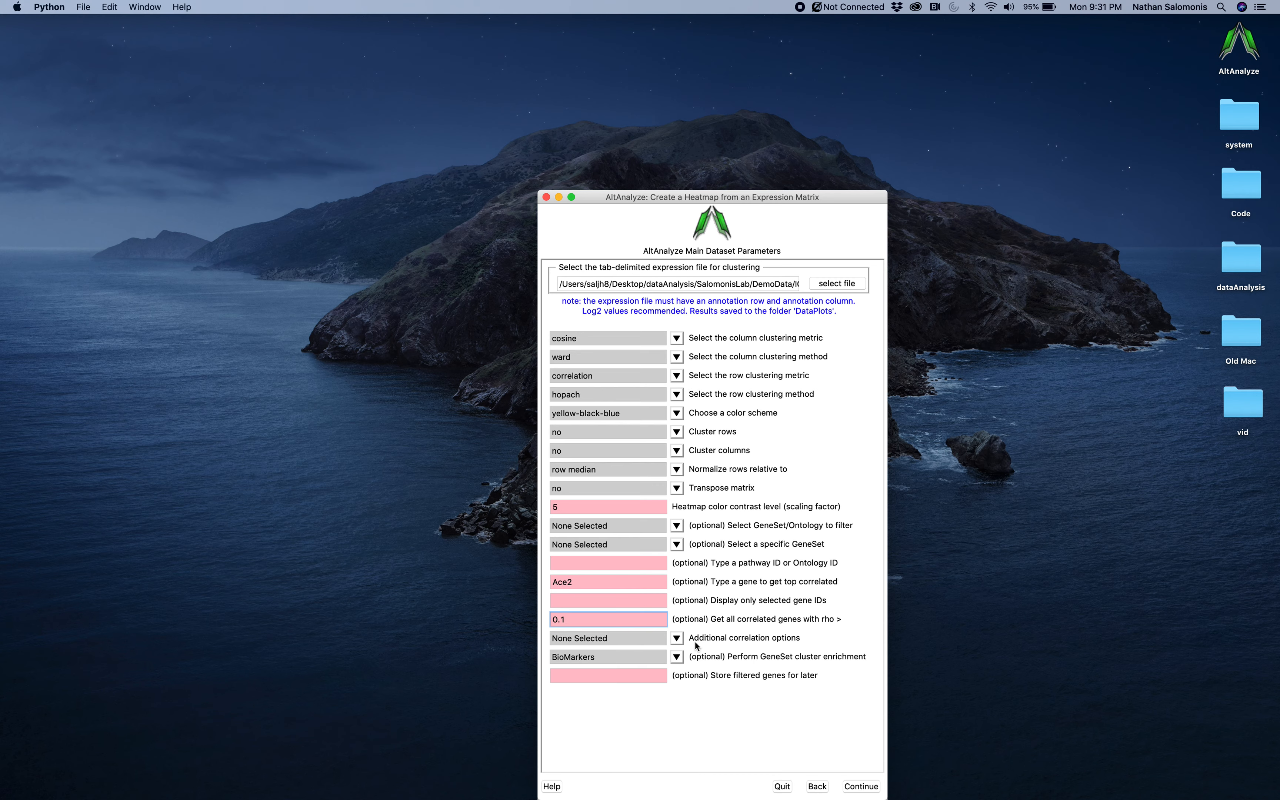
- Set the GeneSet cluster enrichment to None Selected, generate the Ace2-correlated heatmap, and close it after viewing it enlarged
left_click(677, 638)
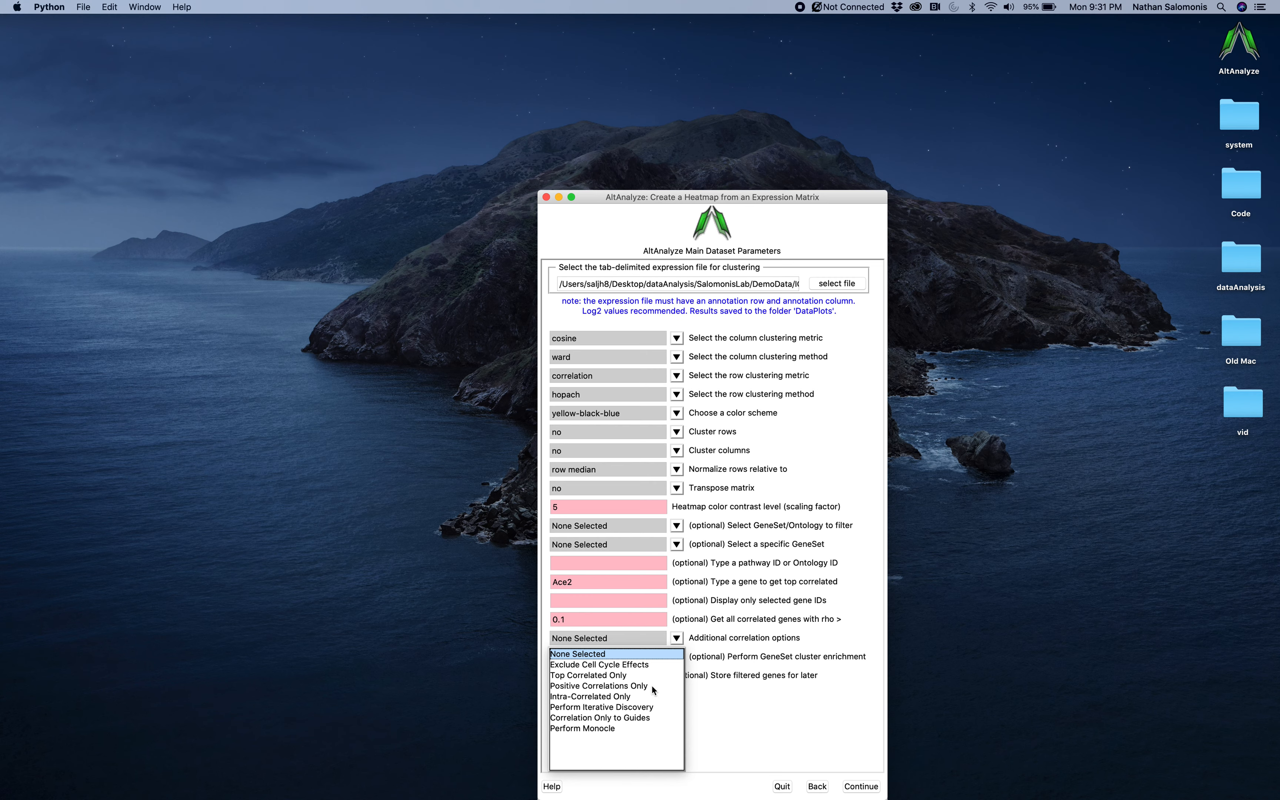
left_click(726, 646)
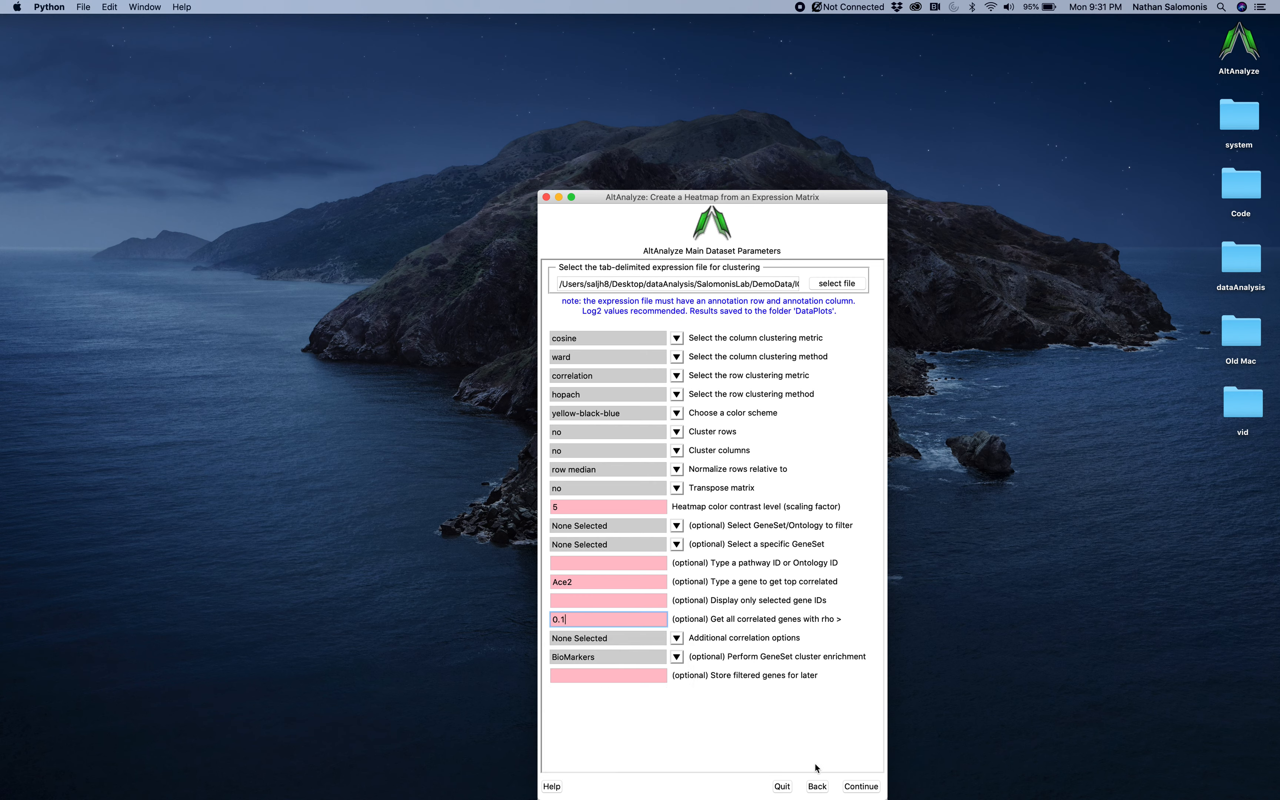
left_click(677, 659)
scroll(683, 693, "up", 3)
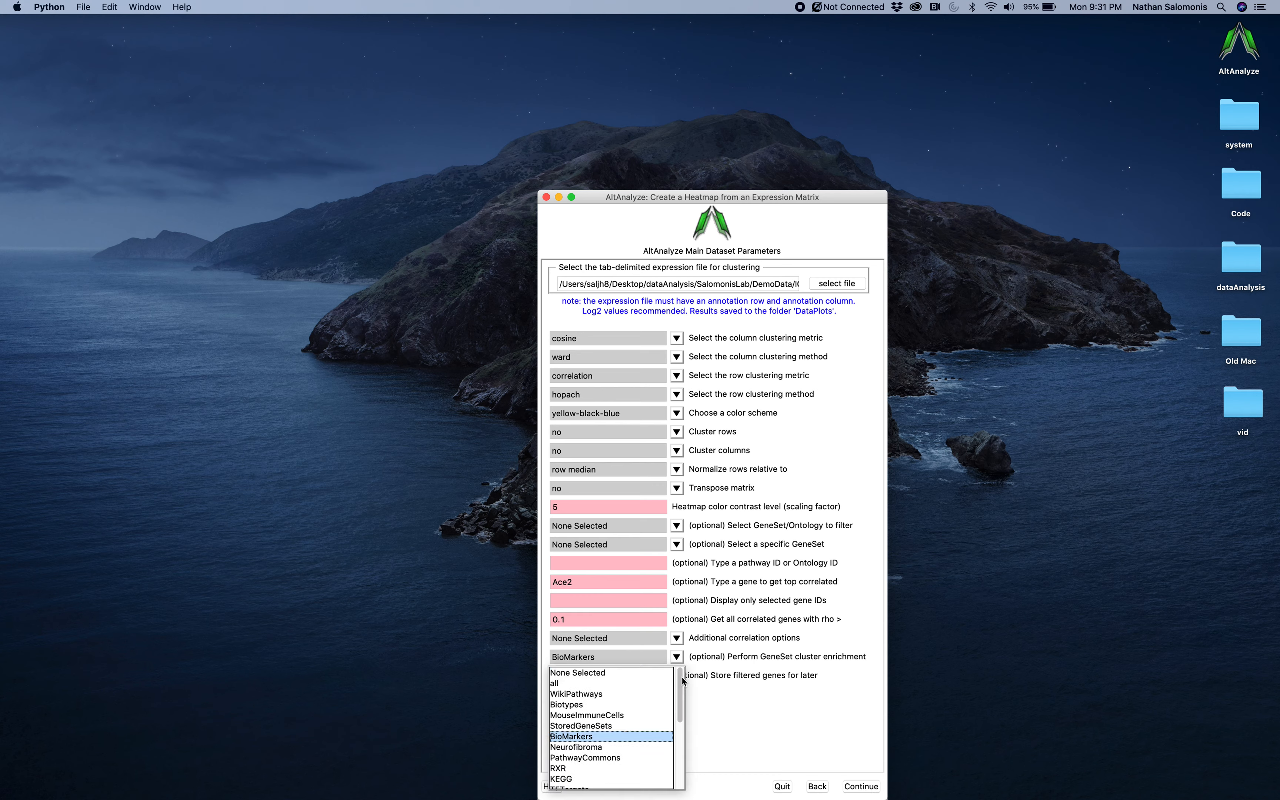
left_click(655, 674)
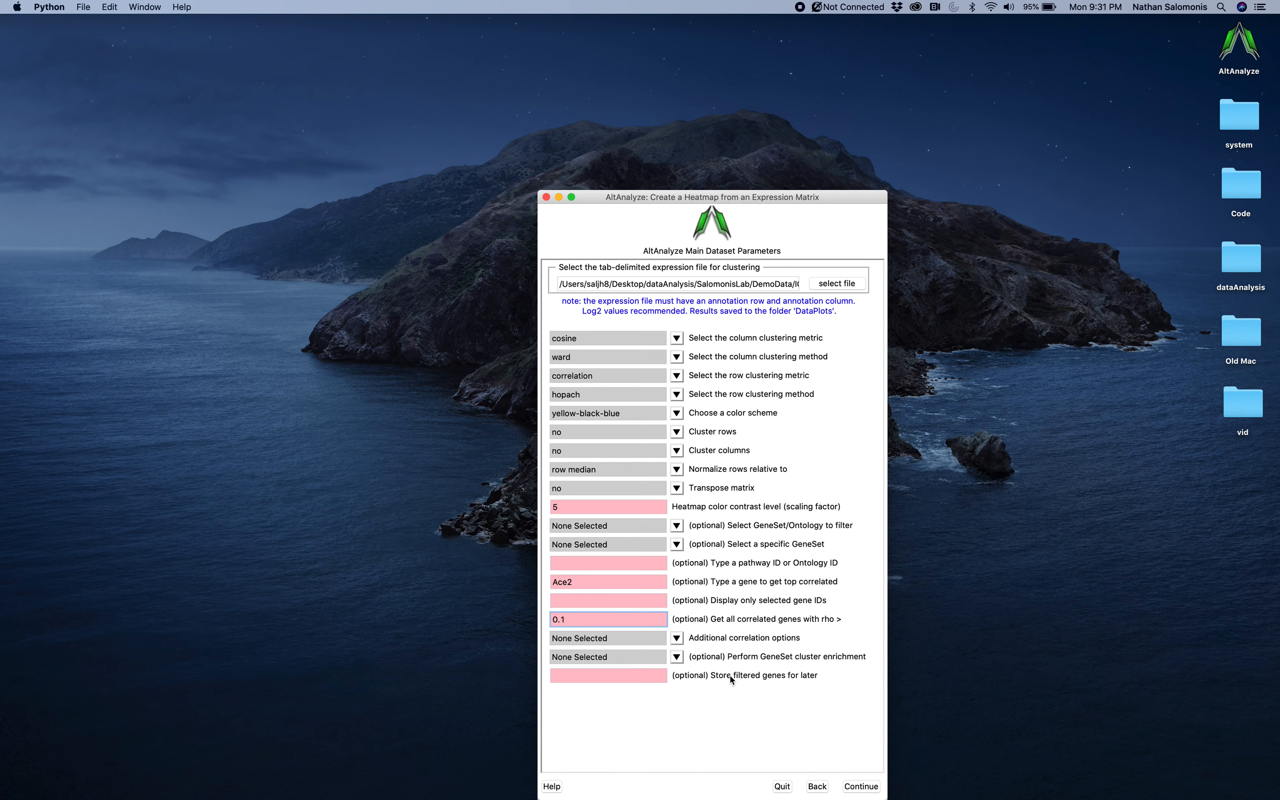
left_click(860, 787)
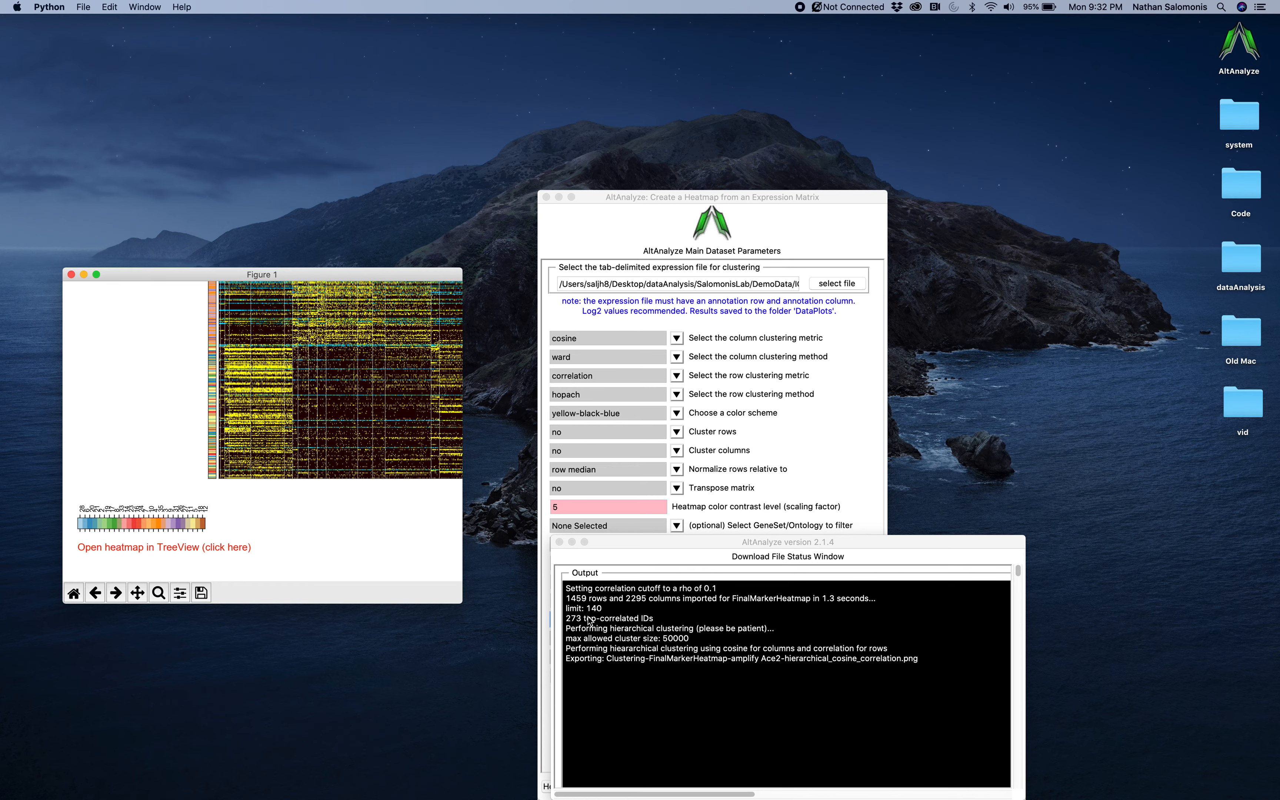
left_click_drag(462, 269, 929, 146)
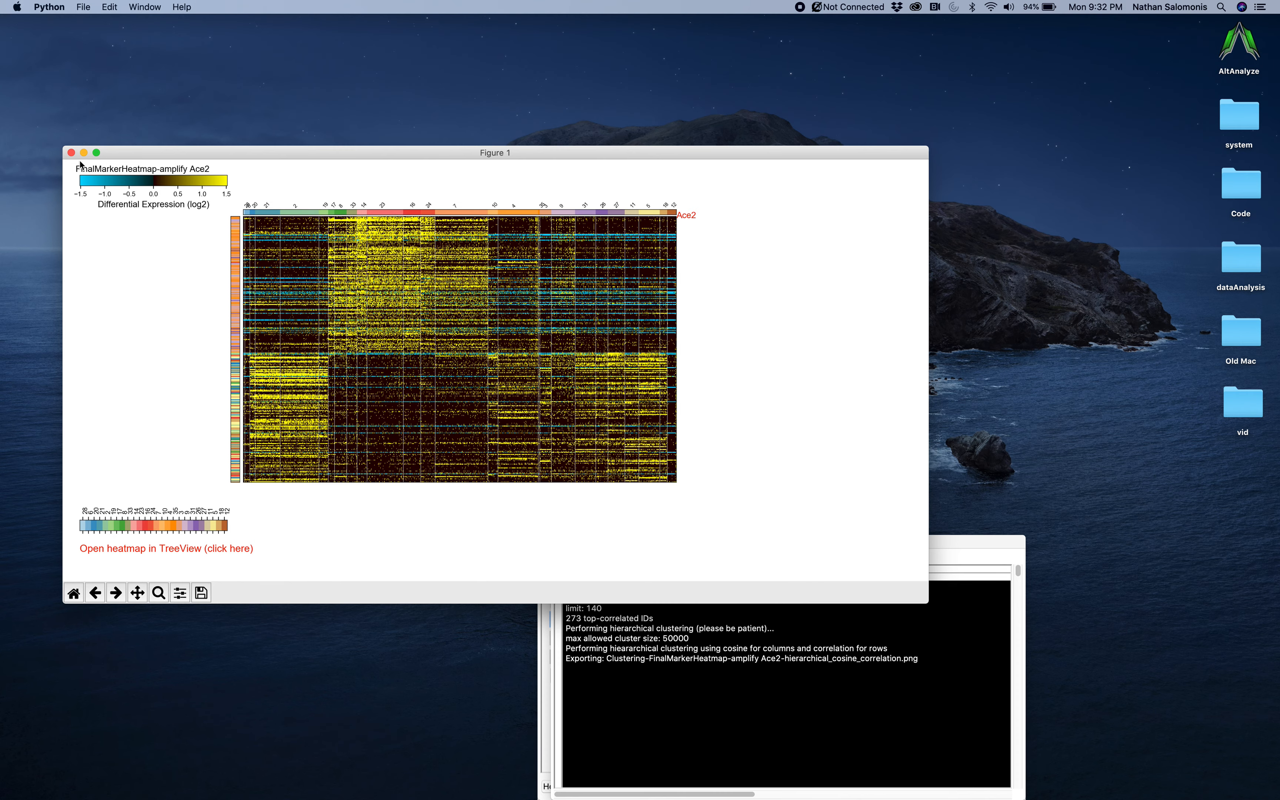
left_click(72, 153)
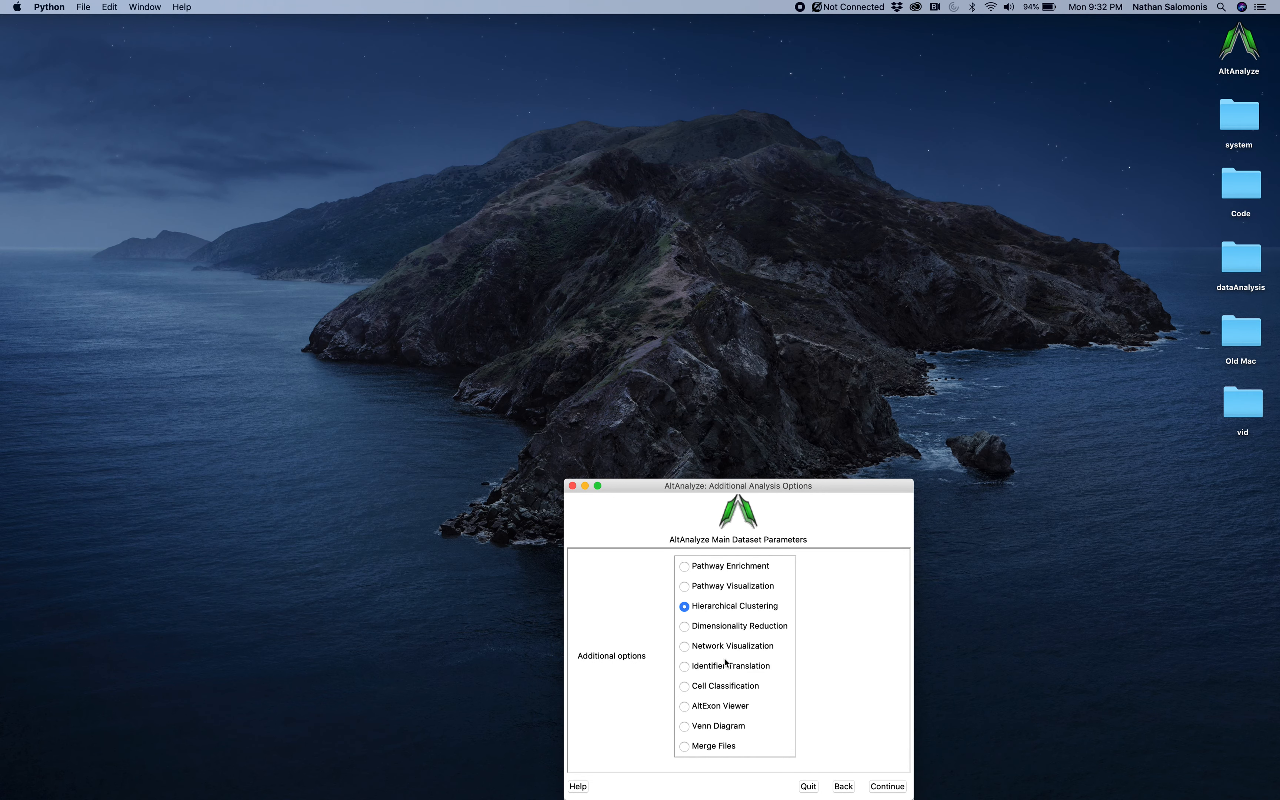
- Reopen the Hierarchical Clustering parameters and add Six1 and Slc23a1 after Ace2 in the top-correlated gene entry
left_click(897, 787)
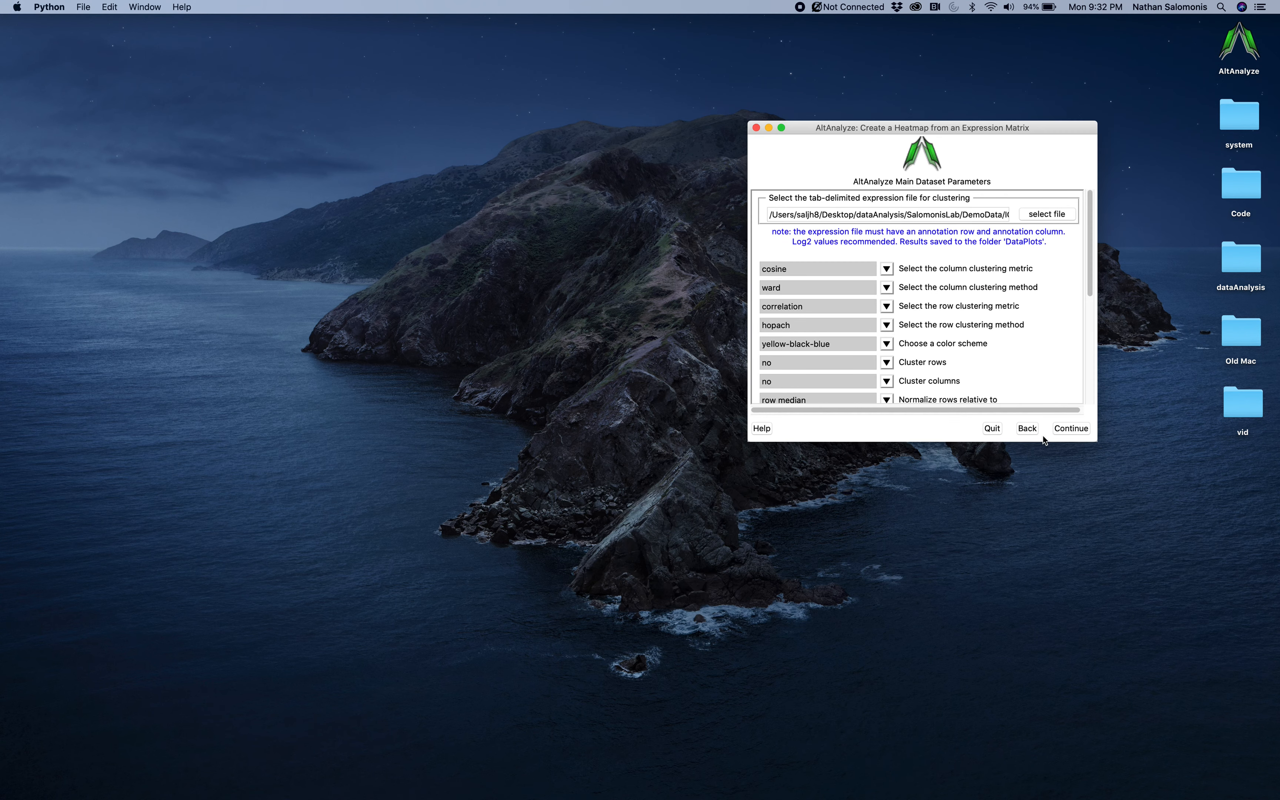
scroll(1091, 373, "down", 10)
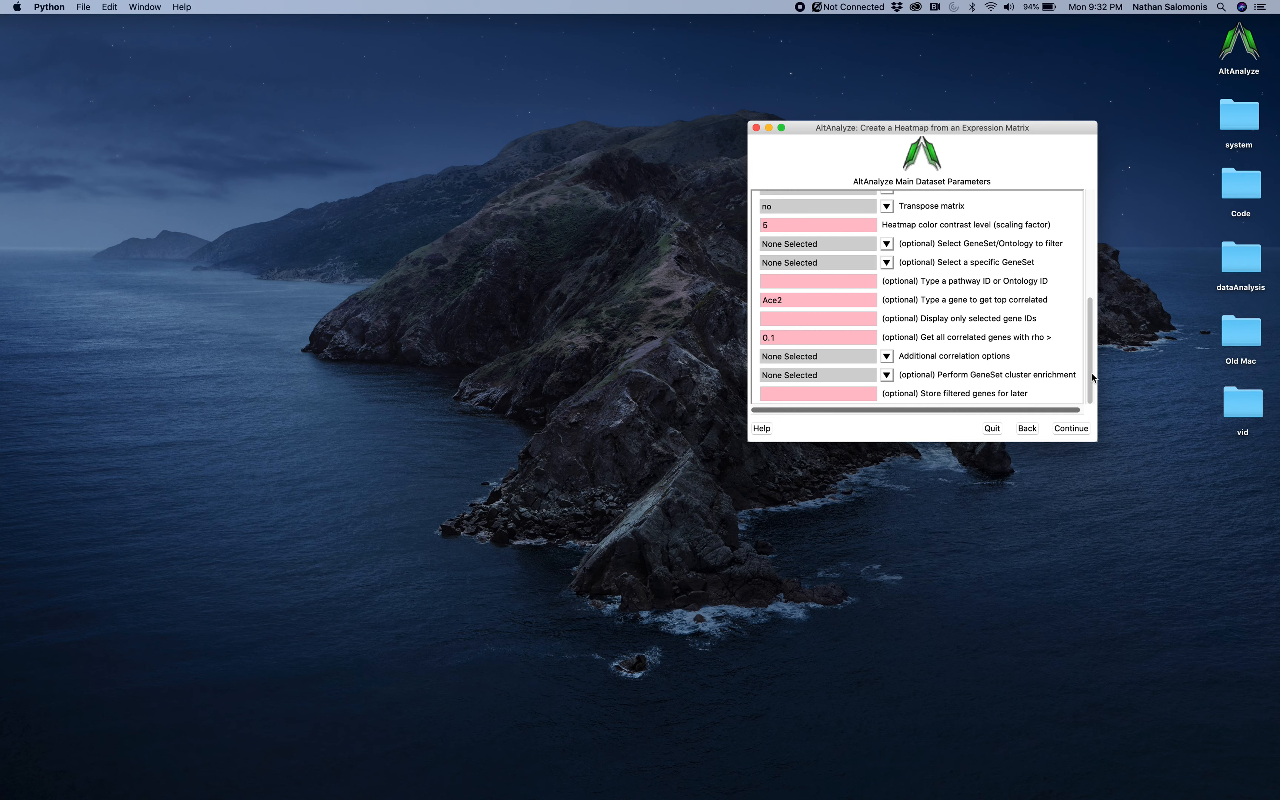
left_click(829, 299)
type("Six1 Slc23a1")
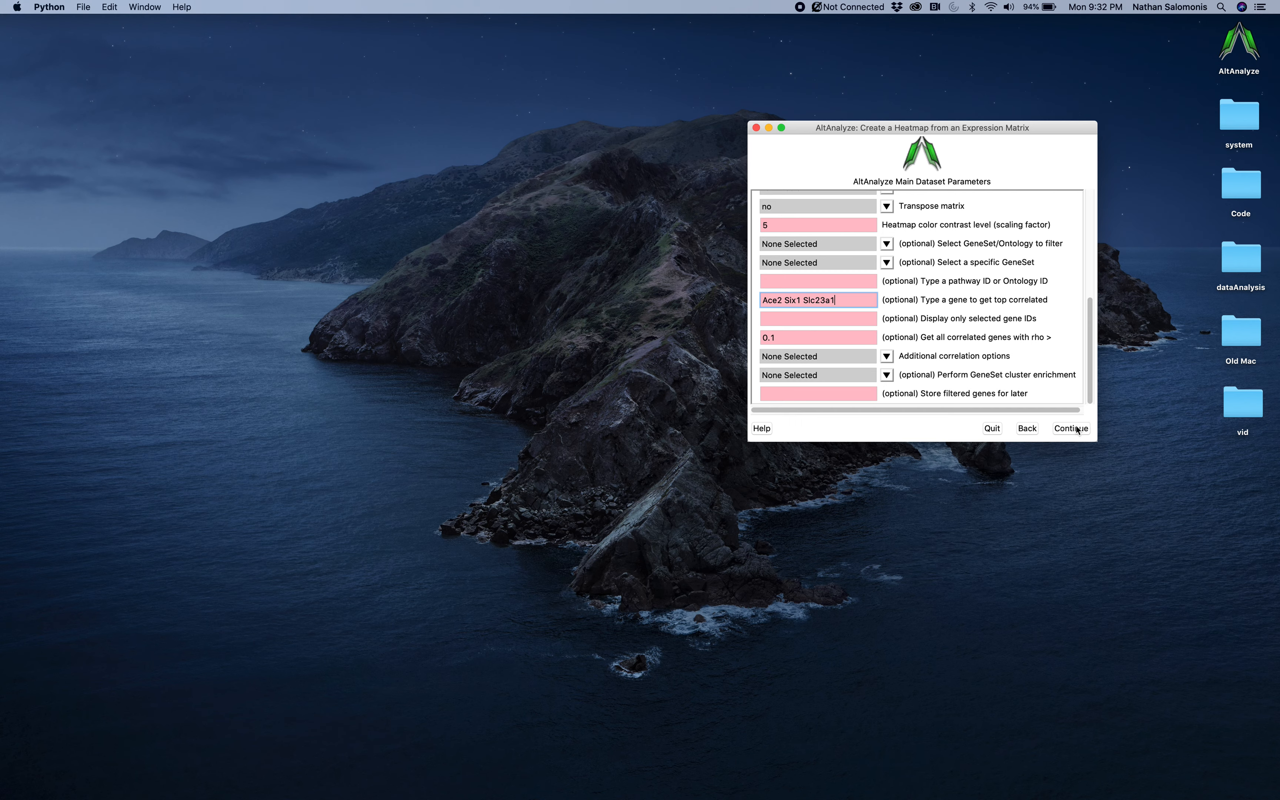
- Clear the rho cutoff, generate the heatmap for Ace2, Six1 and Slc23a1, and close it after viewing it enlarged
left_click_drag(789, 337, 710, 341)
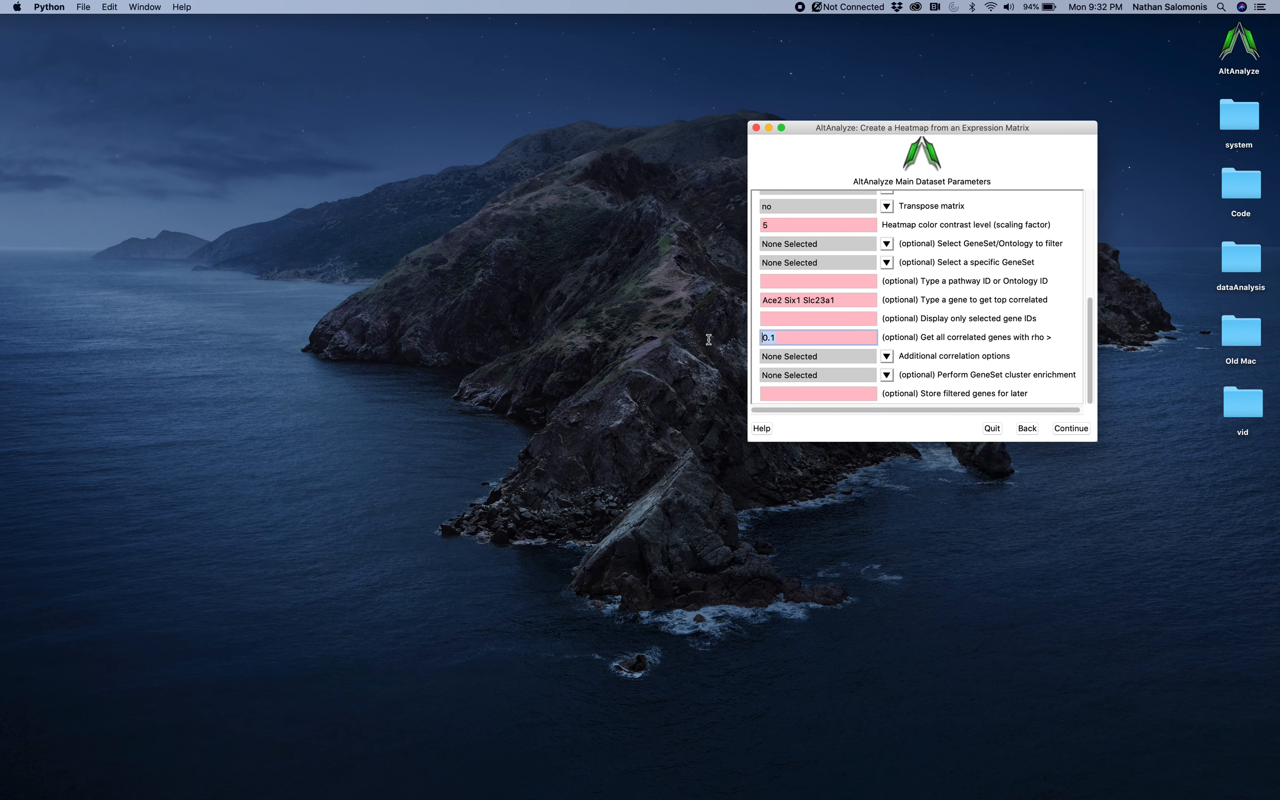
key("BackSpace")
left_click(1072, 428)
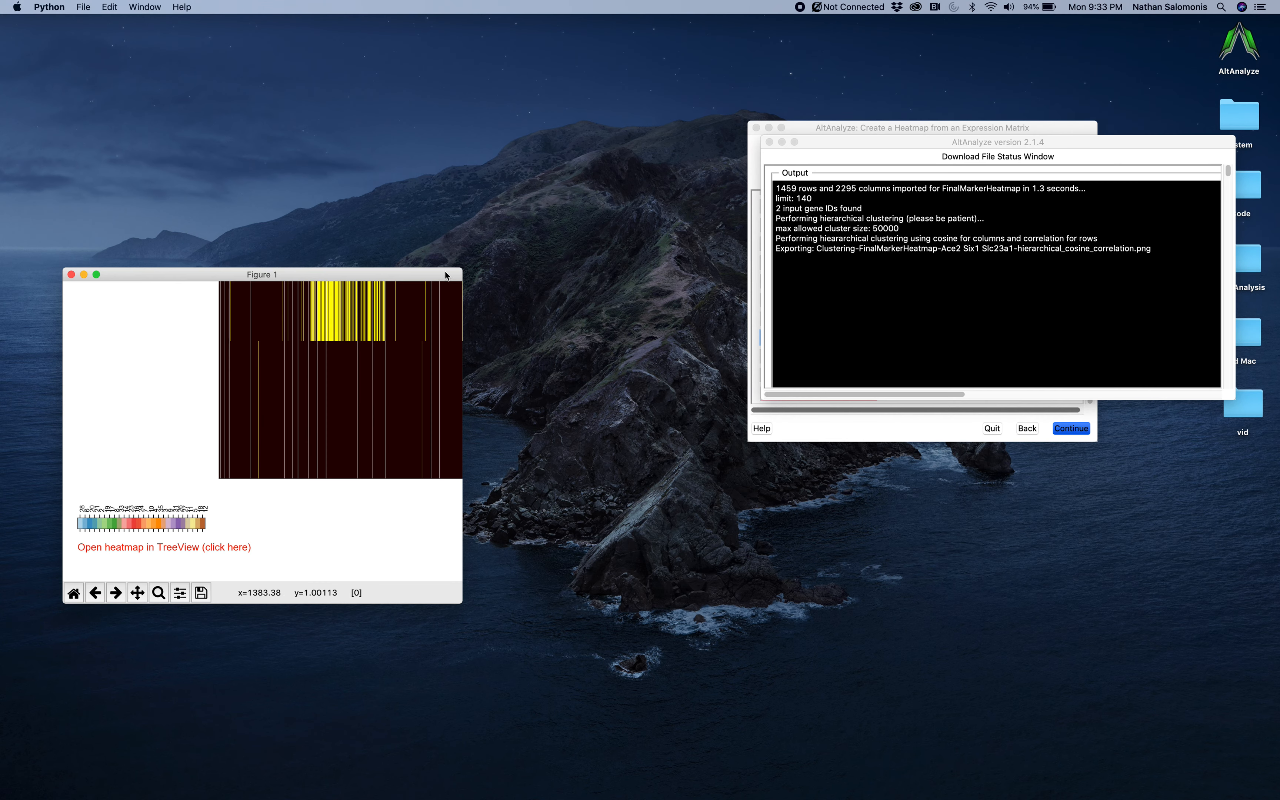
left_click_drag(463, 269, 856, 174)
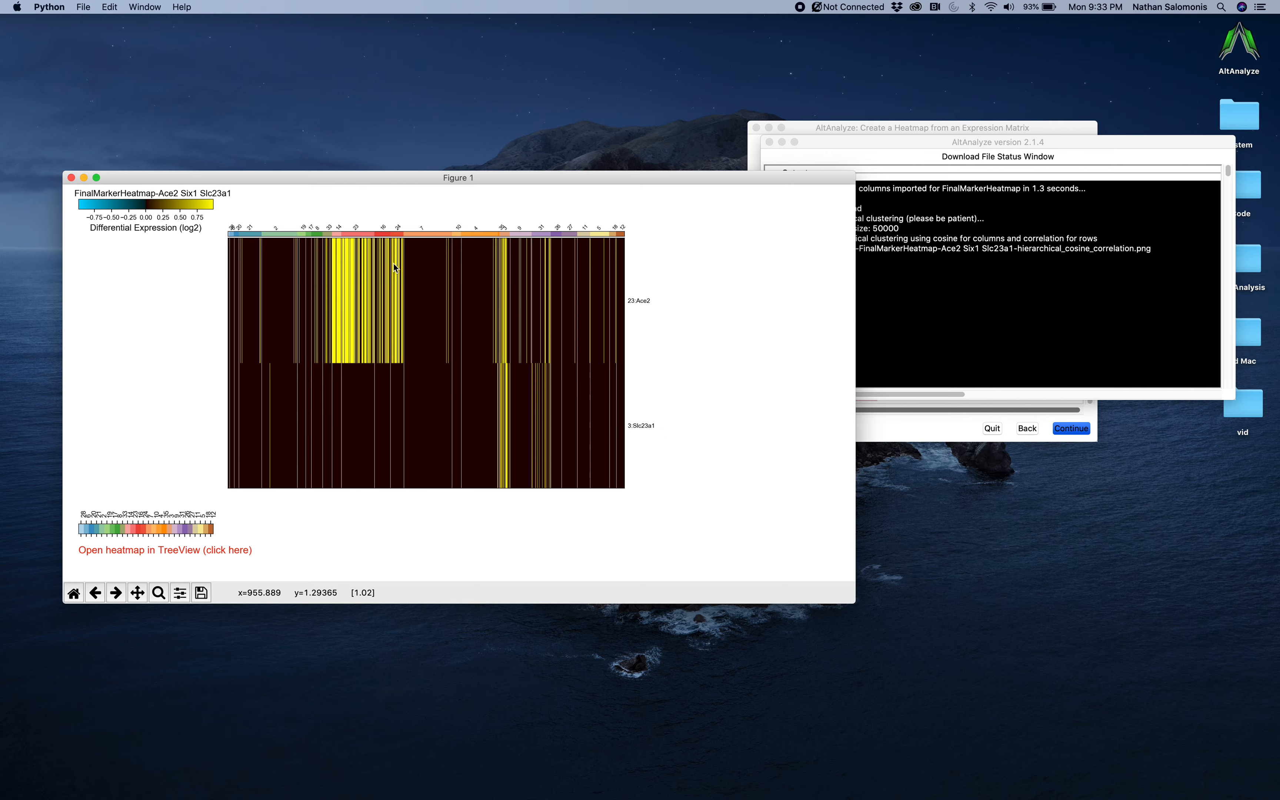
left_click(71, 177)
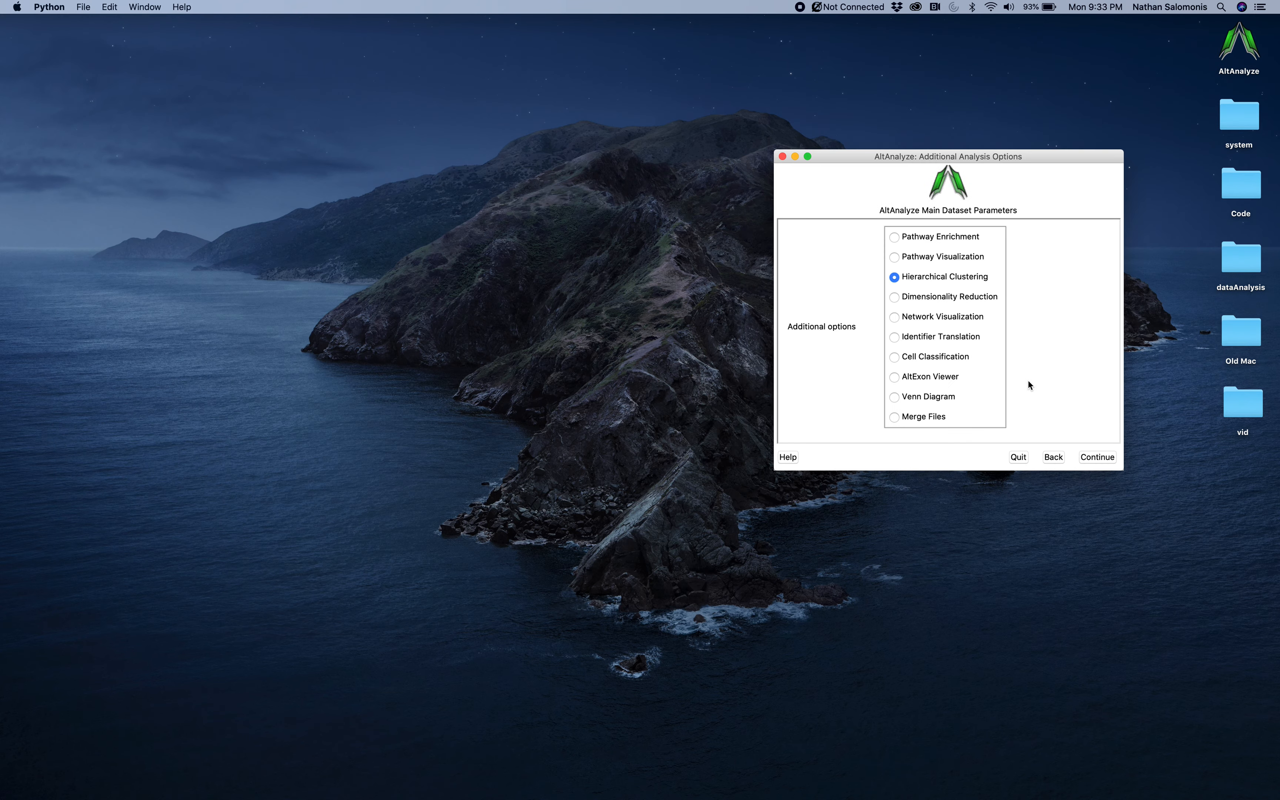
- Reopen the Hierarchical Clustering parameters and move Ace2 Six1 Slc23a1 from the top-correlated gene entry to the display-only-selected gene IDs
left_click(1084, 458)
left_click_drag(1142, 355, 593, 18)
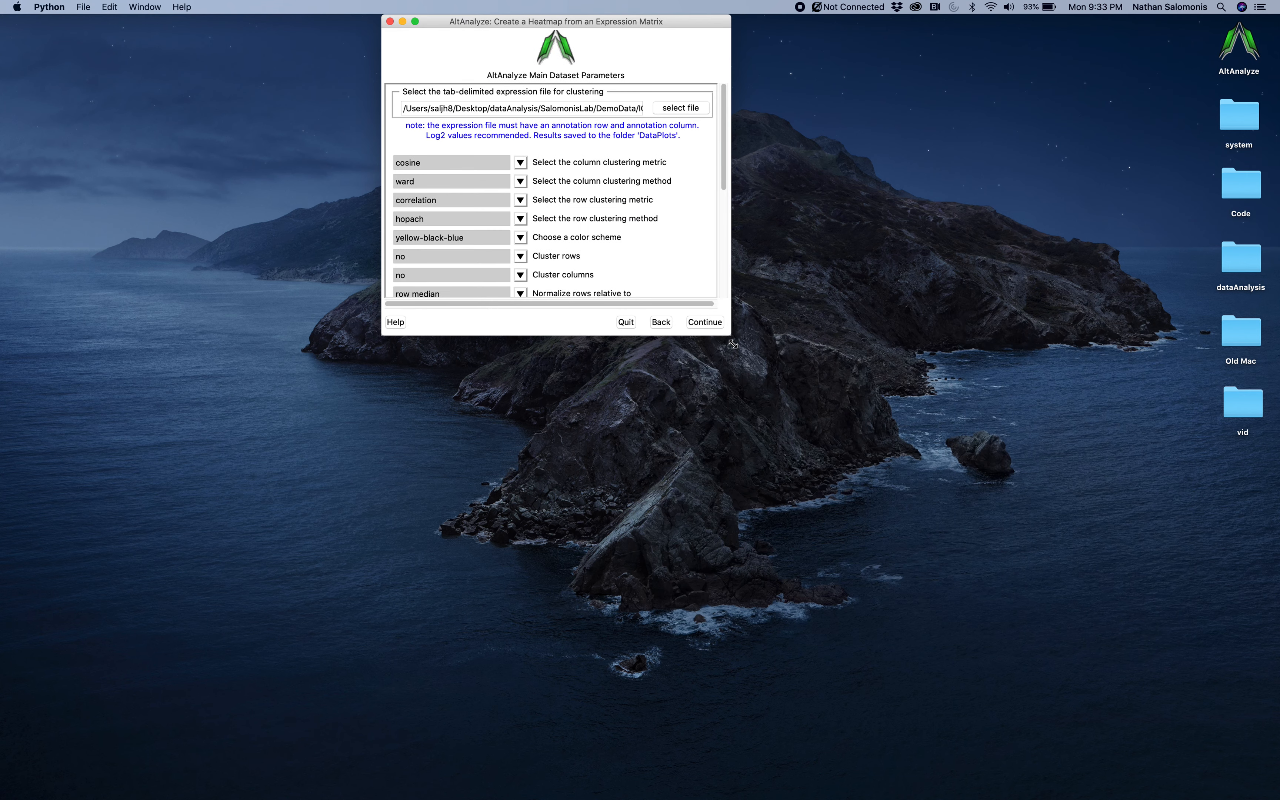
left_click_drag(732, 344, 761, 614)
left_click(490, 408)
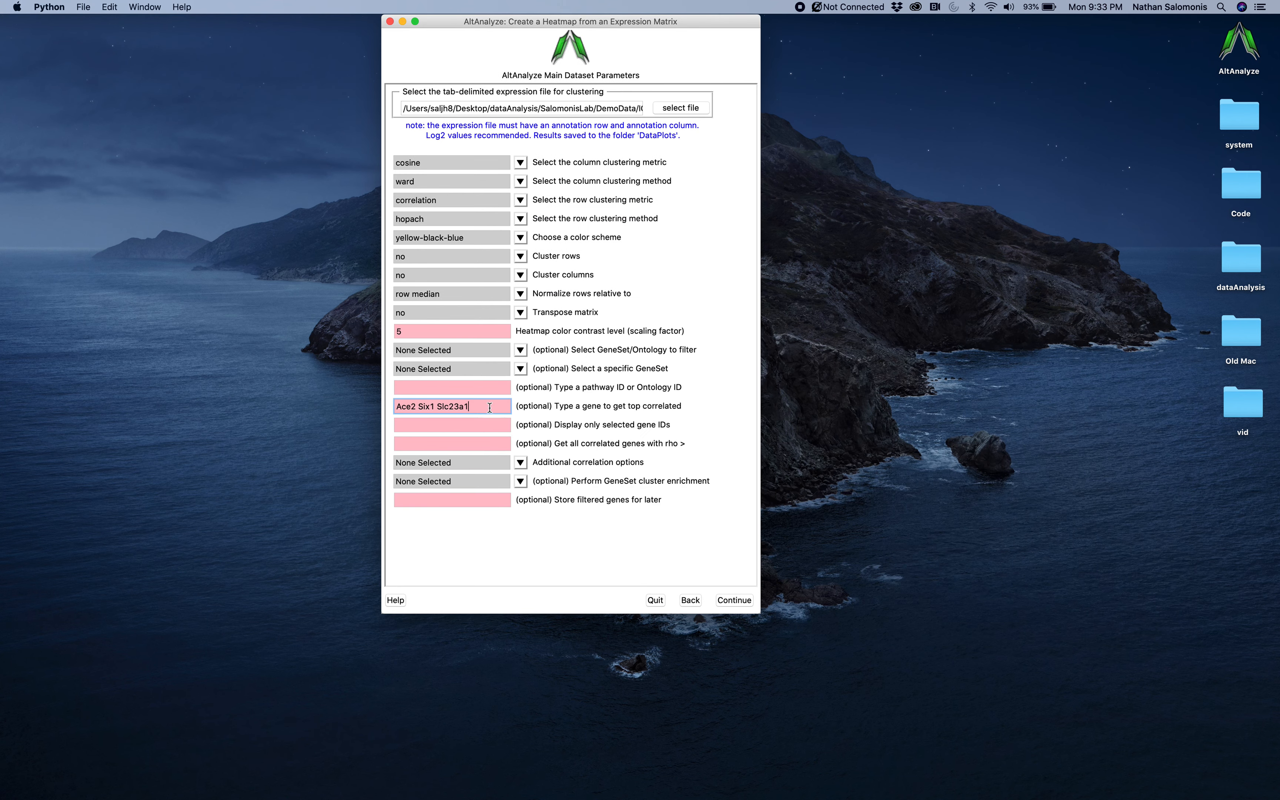
left_click_drag(490, 407, 364, 402)
key("super+c")
key("BackSpace")
left_click(420, 426)
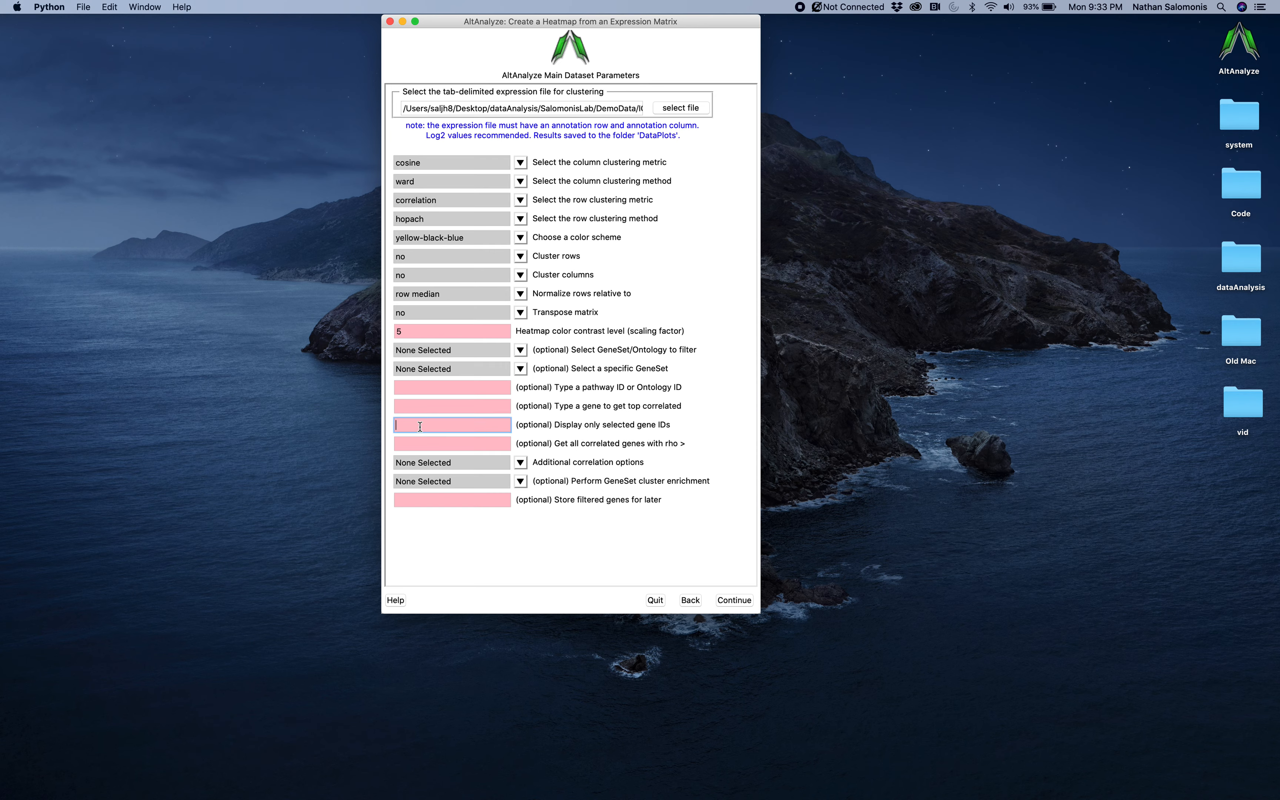
key("super+v")
- Generate the full marker heatmap, enlarge it to examine the selected gene labels, and close it
left_click(735, 600)
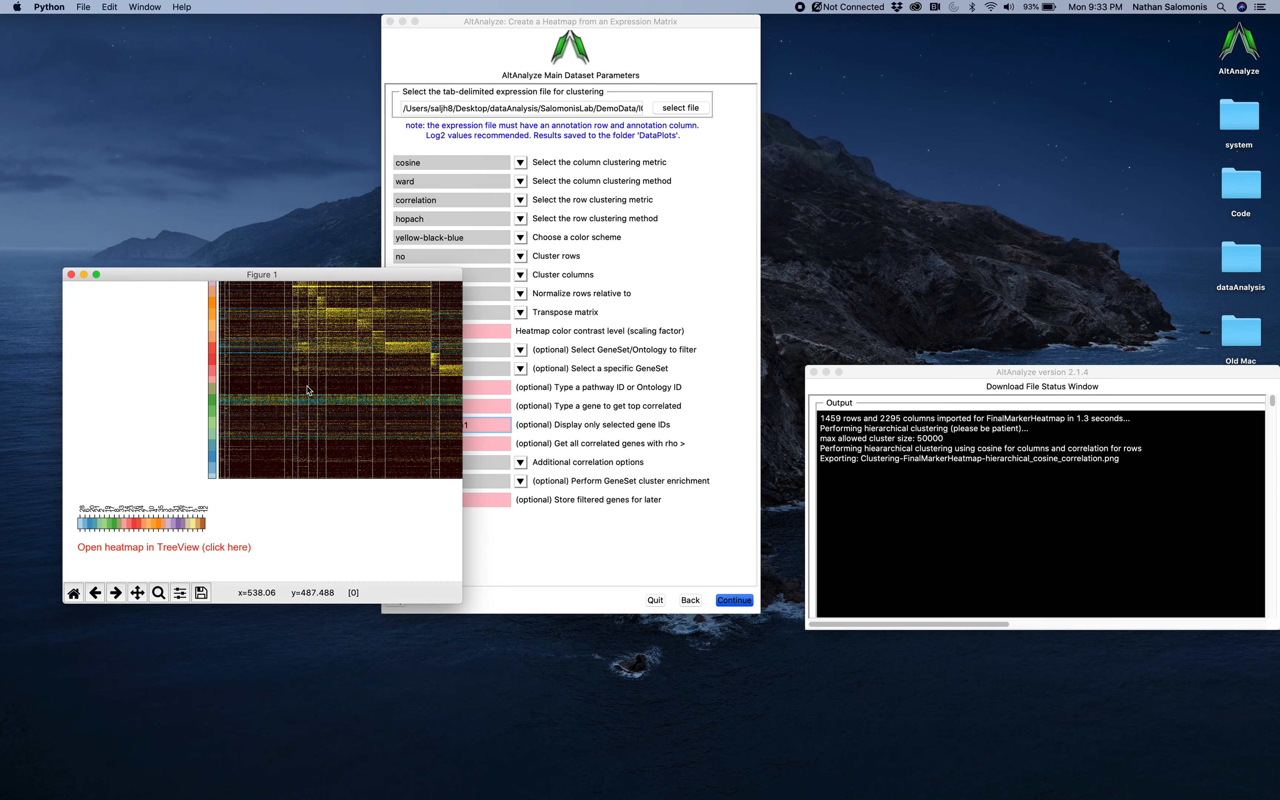
left_click_drag(461, 268, 831, 166)
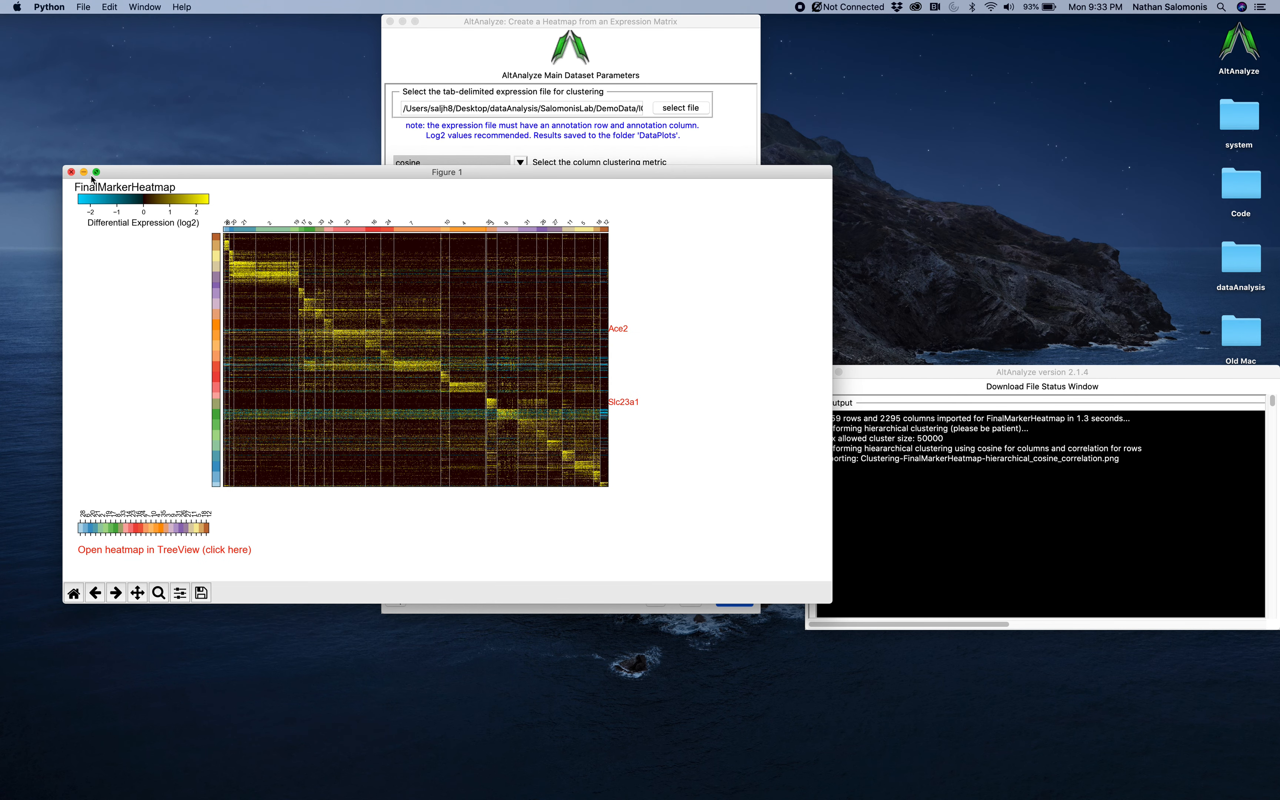
left_click(72, 172)
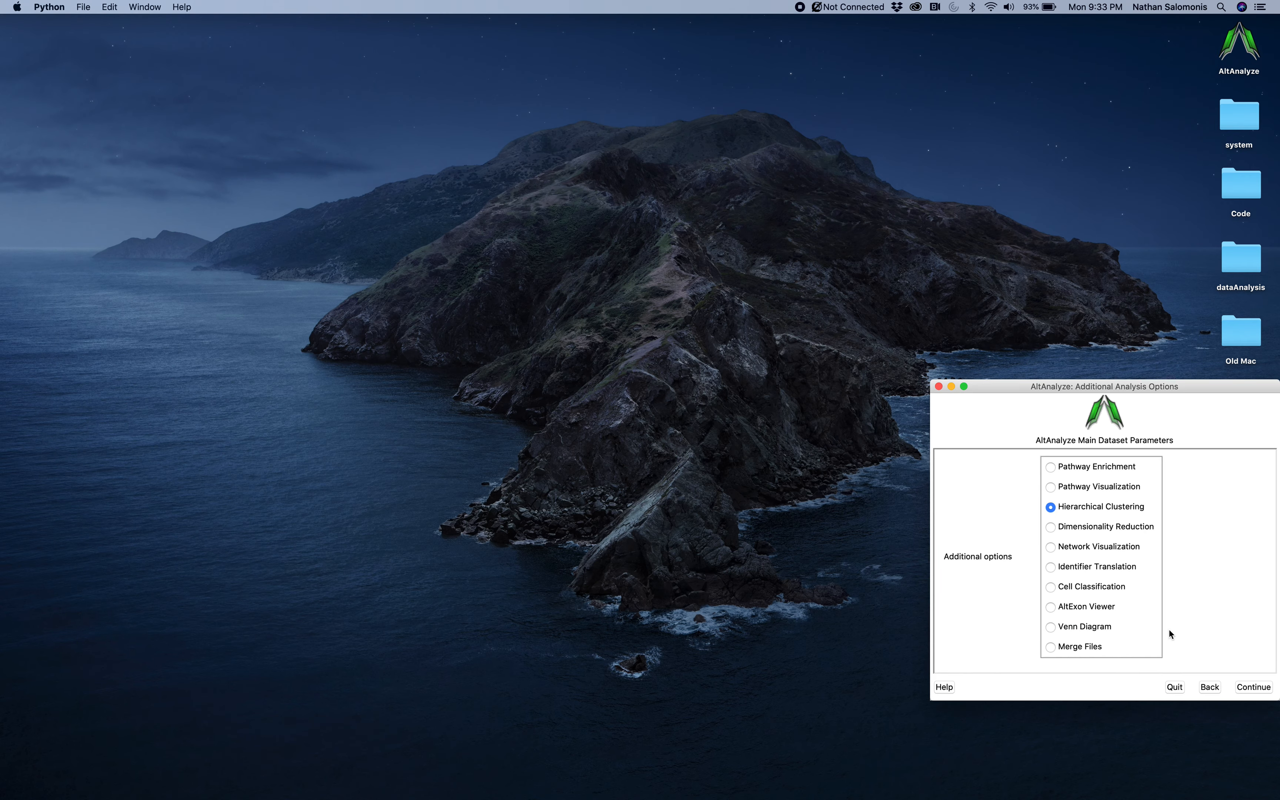
- Reopen the Hierarchical Clustering parameters and enter Ace2-correlated as the name for storing the filtered genes
left_click(1258, 685)
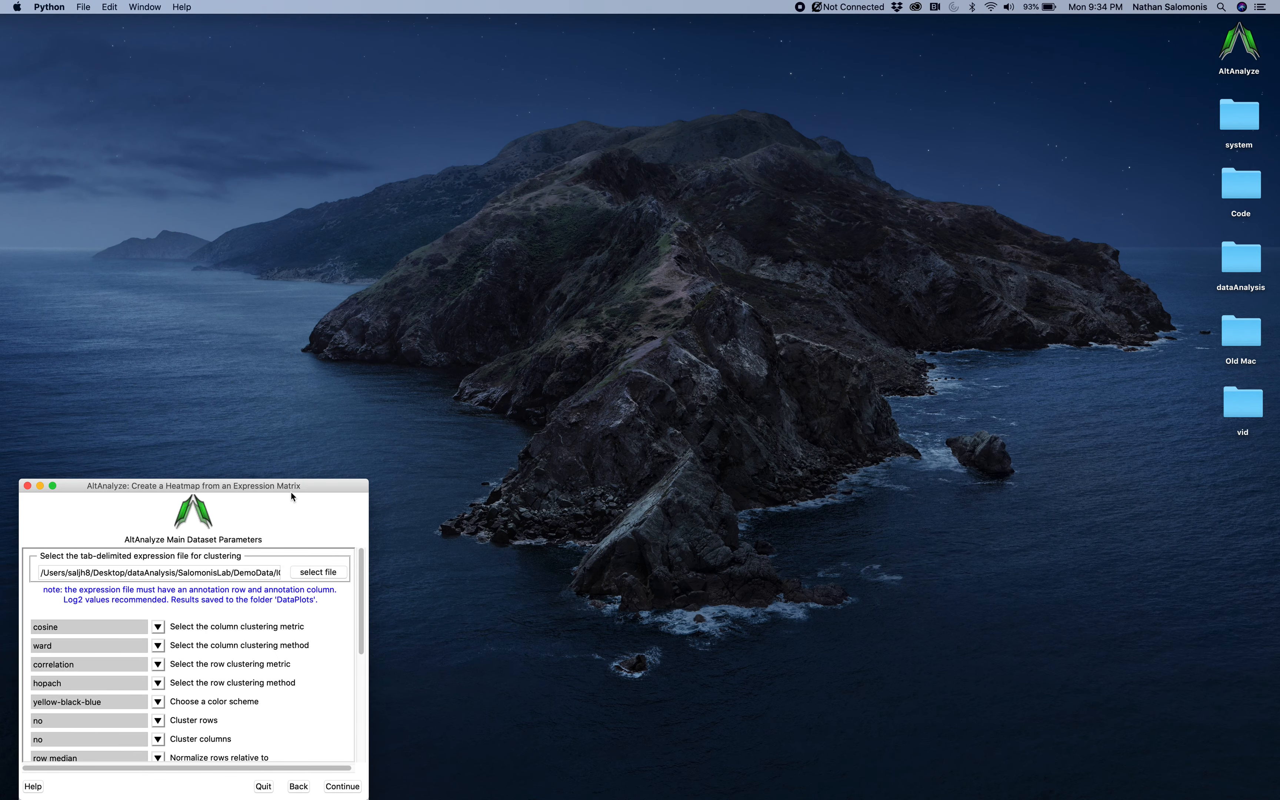
left_click_drag(291, 491, 653, 69)
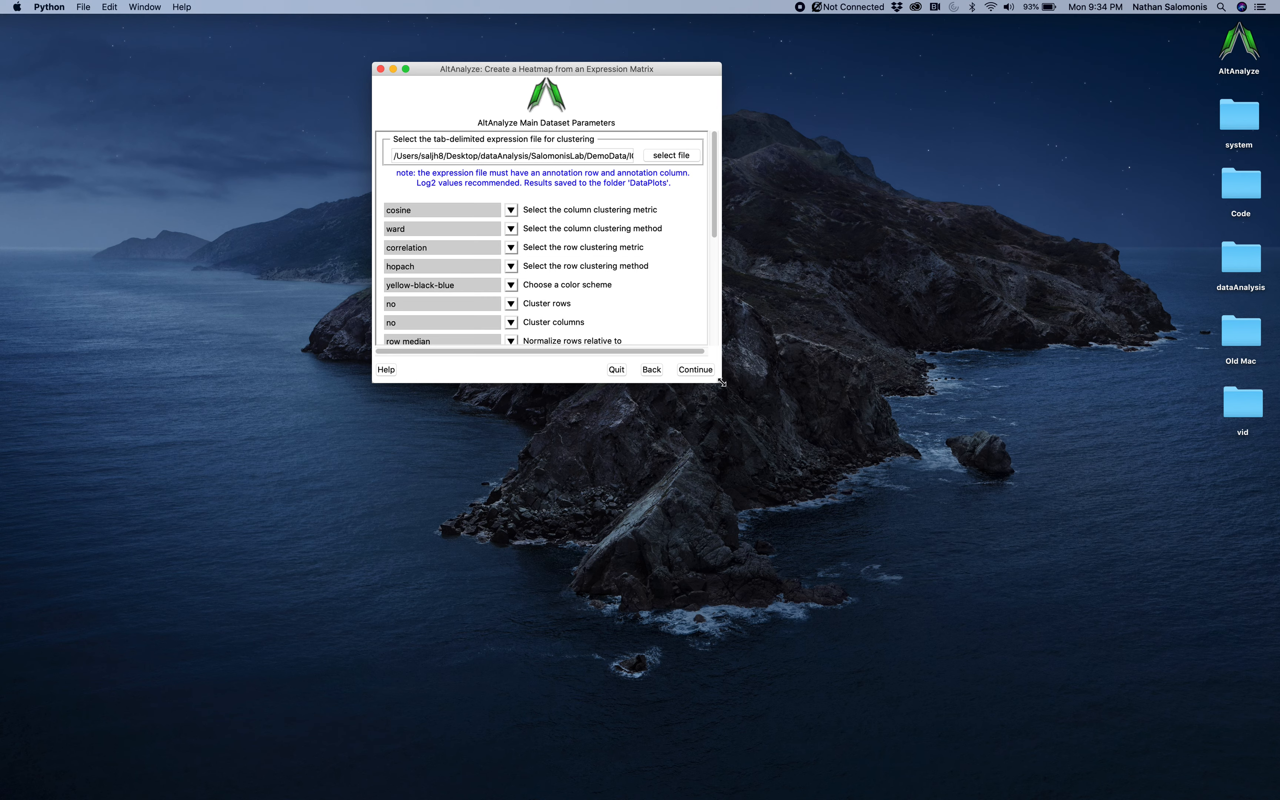
left_click_drag(721, 382, 771, 660)
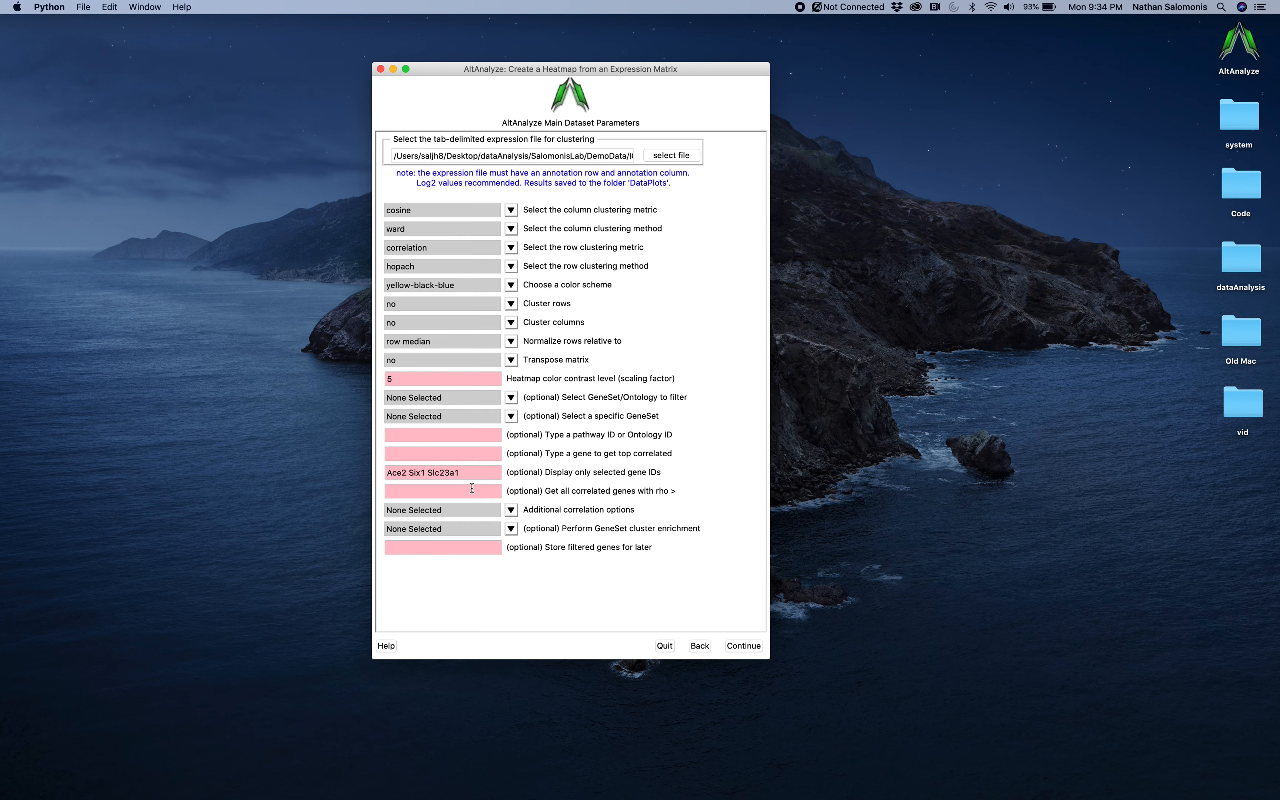
left_click(496, 548)
type("Ace2-")
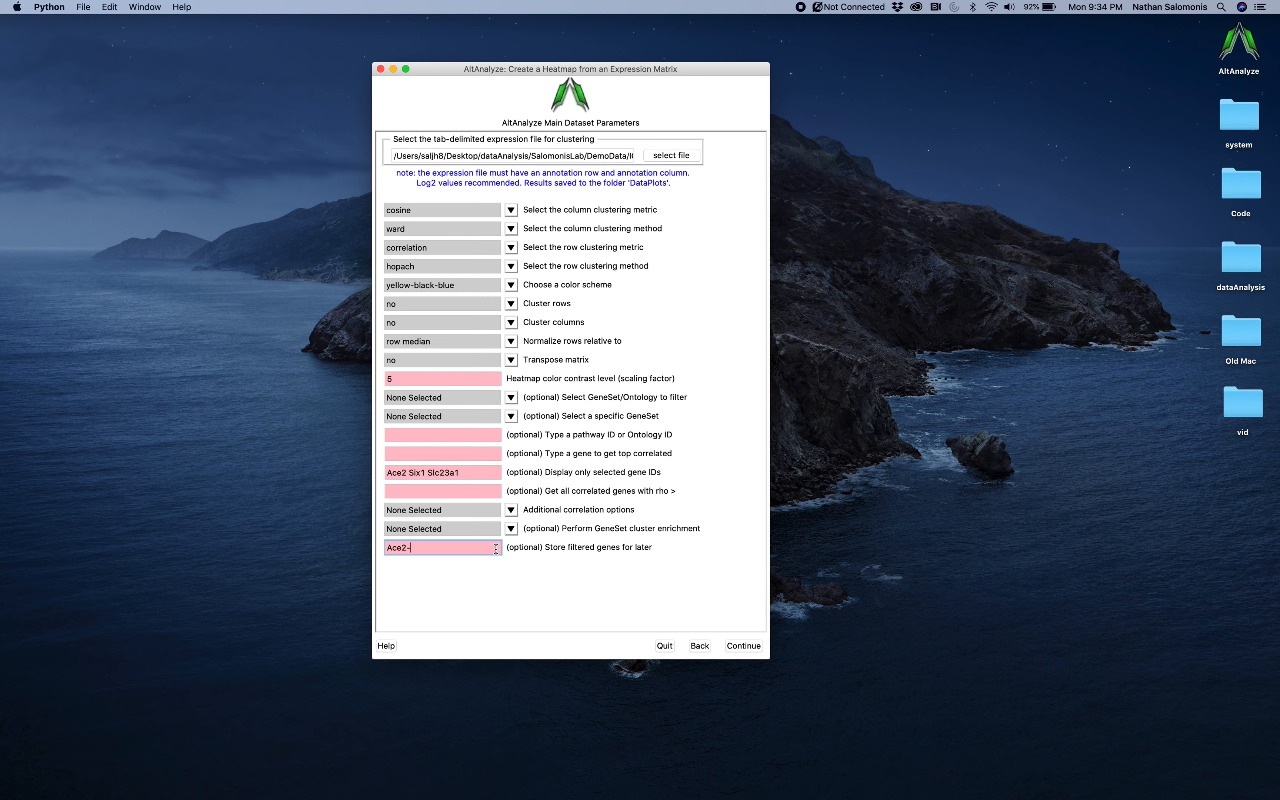
type("correlated")
- Reduce the displayed gene IDs to Ace2 and move that gene to the top-correlated gene entry
left_click_drag(474, 471, 406, 476)
key("BackSpace")
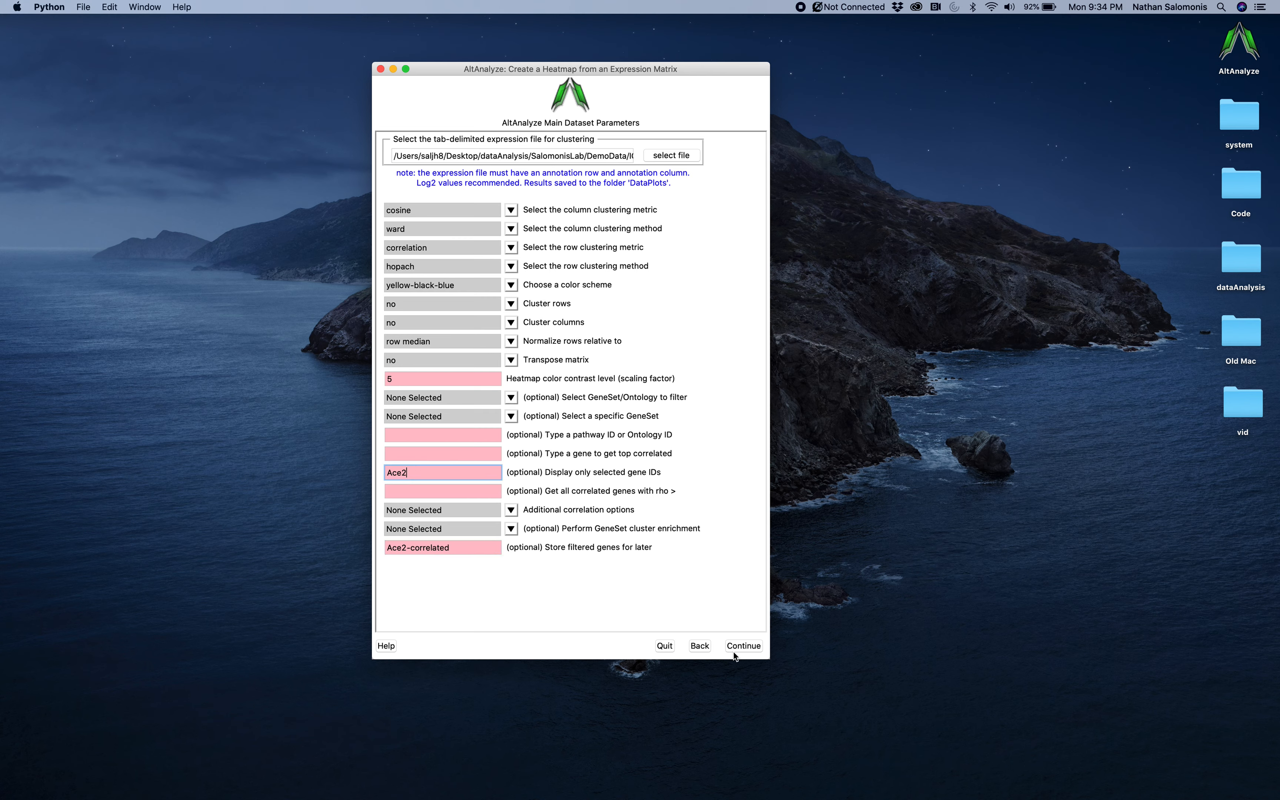
left_click(510, 510)
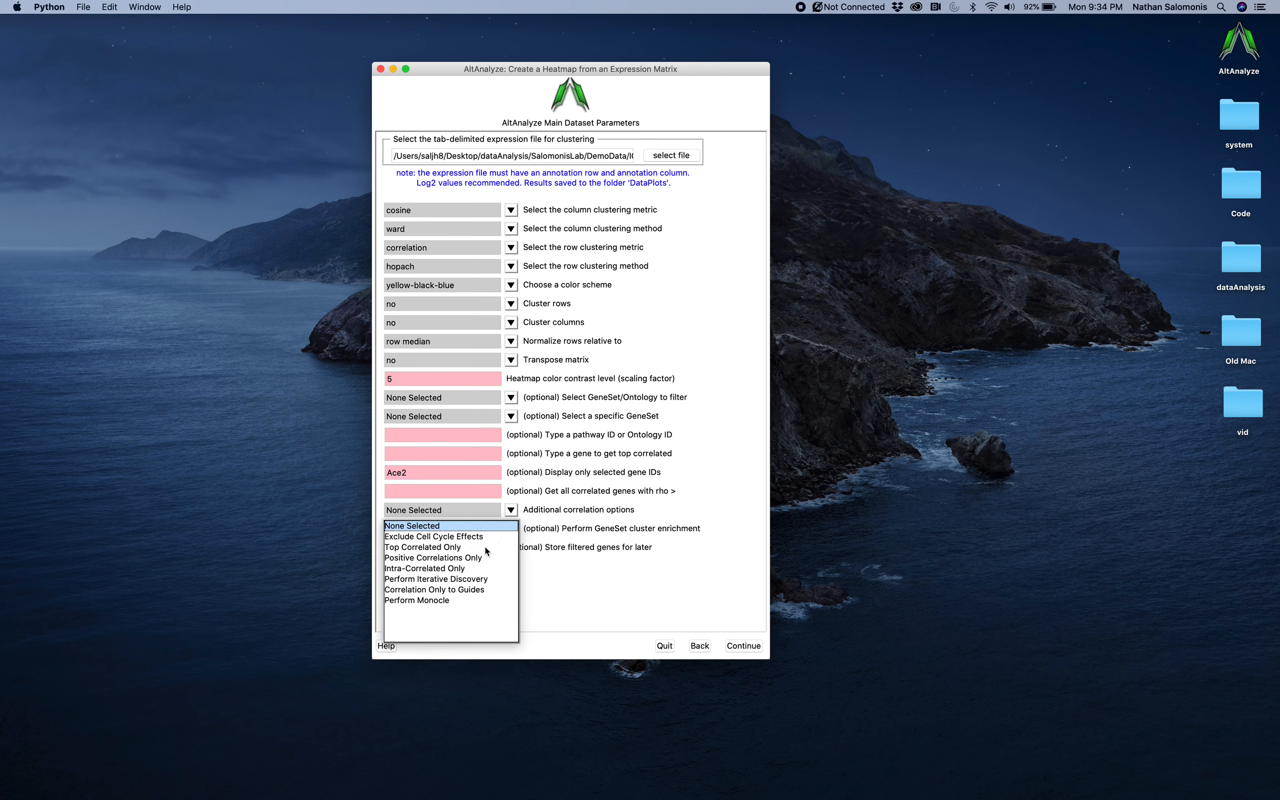
key("Escape")
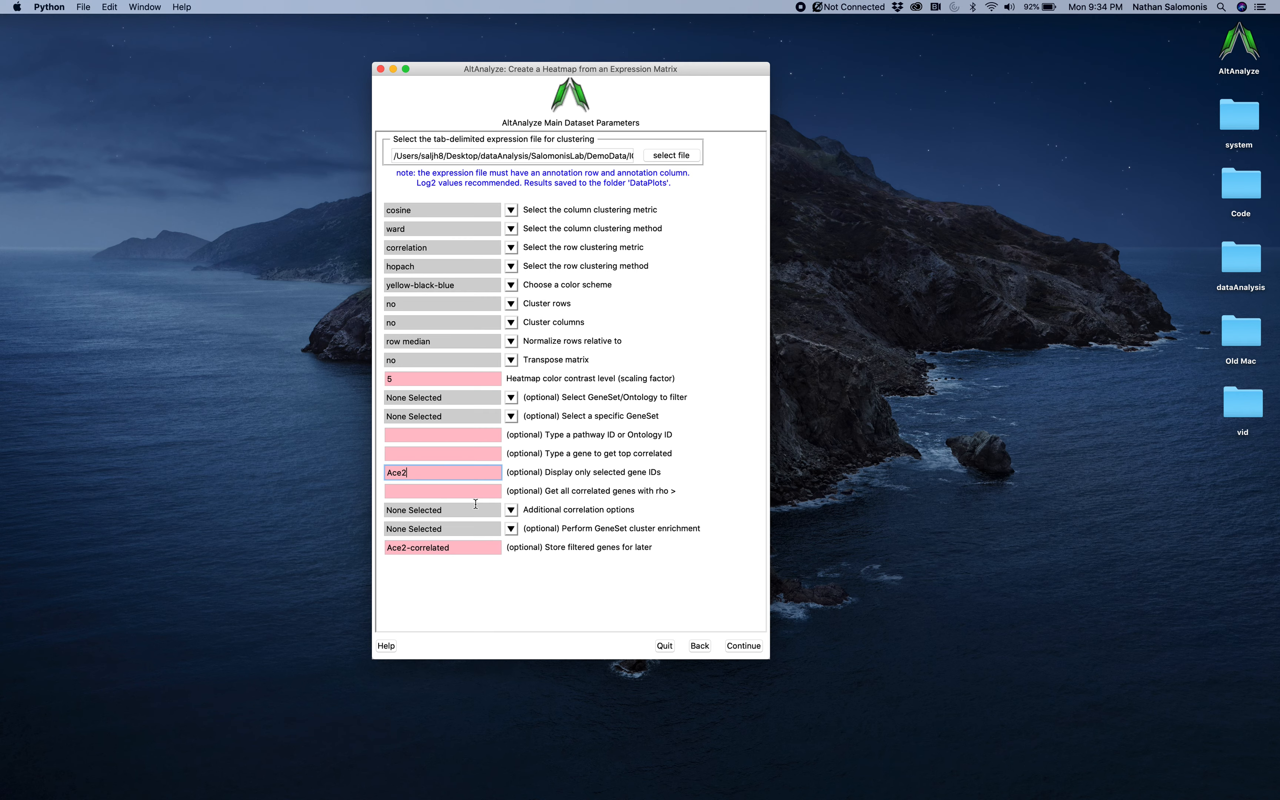
double_click(463, 474)
key("cmd+x")
left_click(449, 455)
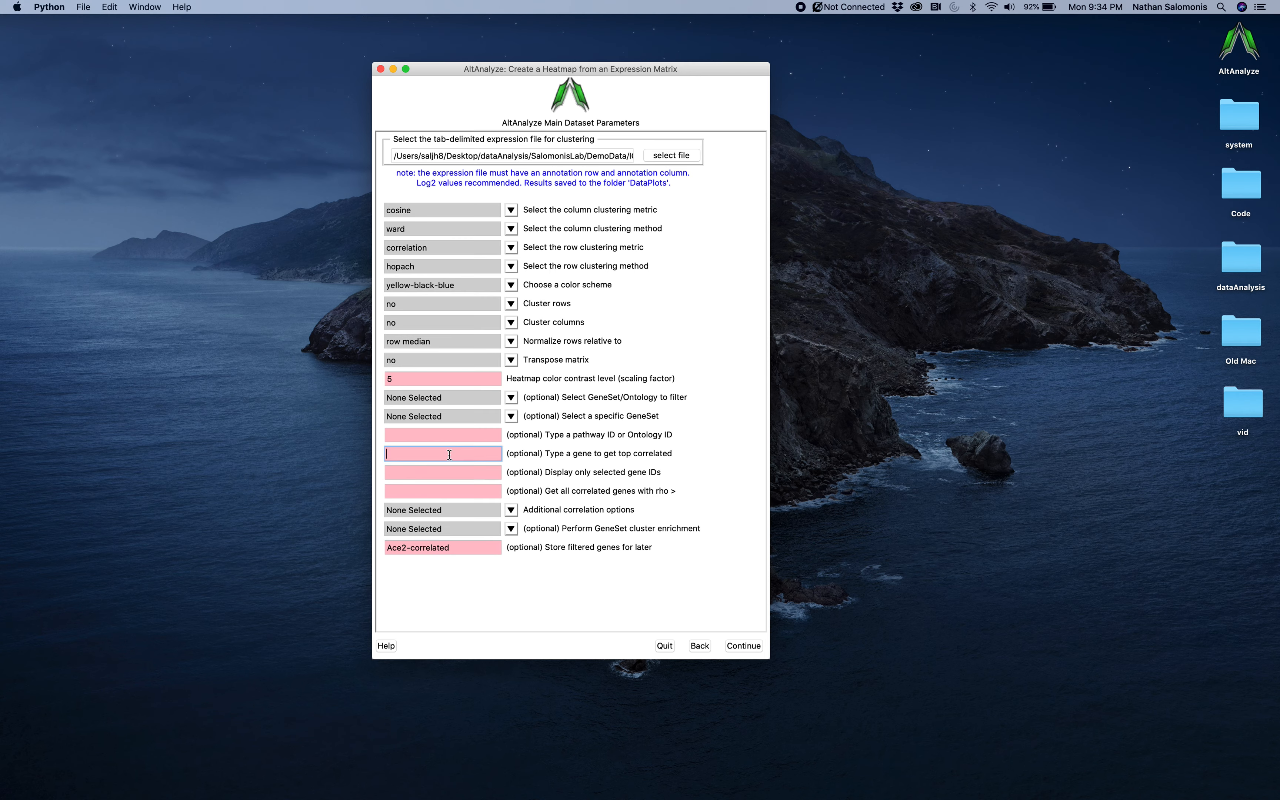
key("cmd+v")
- Set the rho cutoff to 0.1 with Positive Correlations Only, generate the Ace2 heatmap with its stored gene set, and close it after viewing
left_click(434, 492)
type("0.")
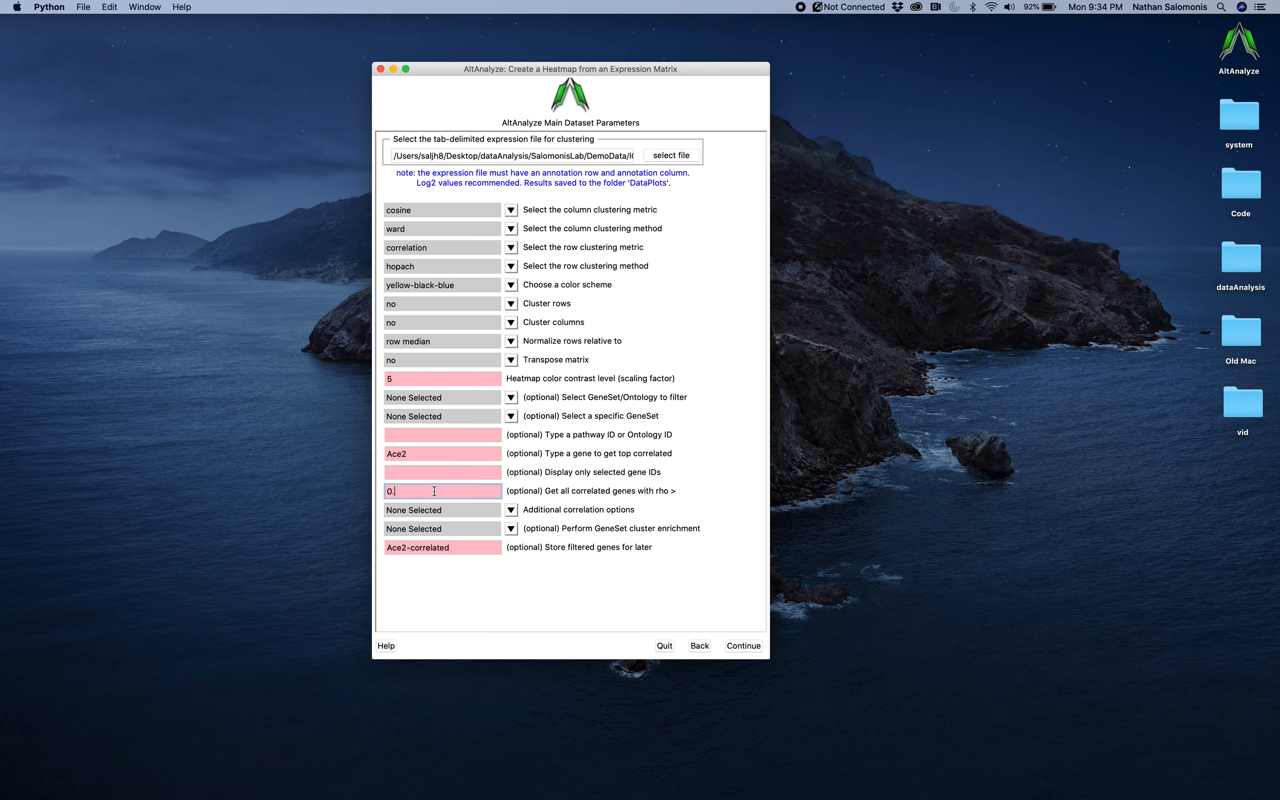
type("1")
left_click(743, 646)
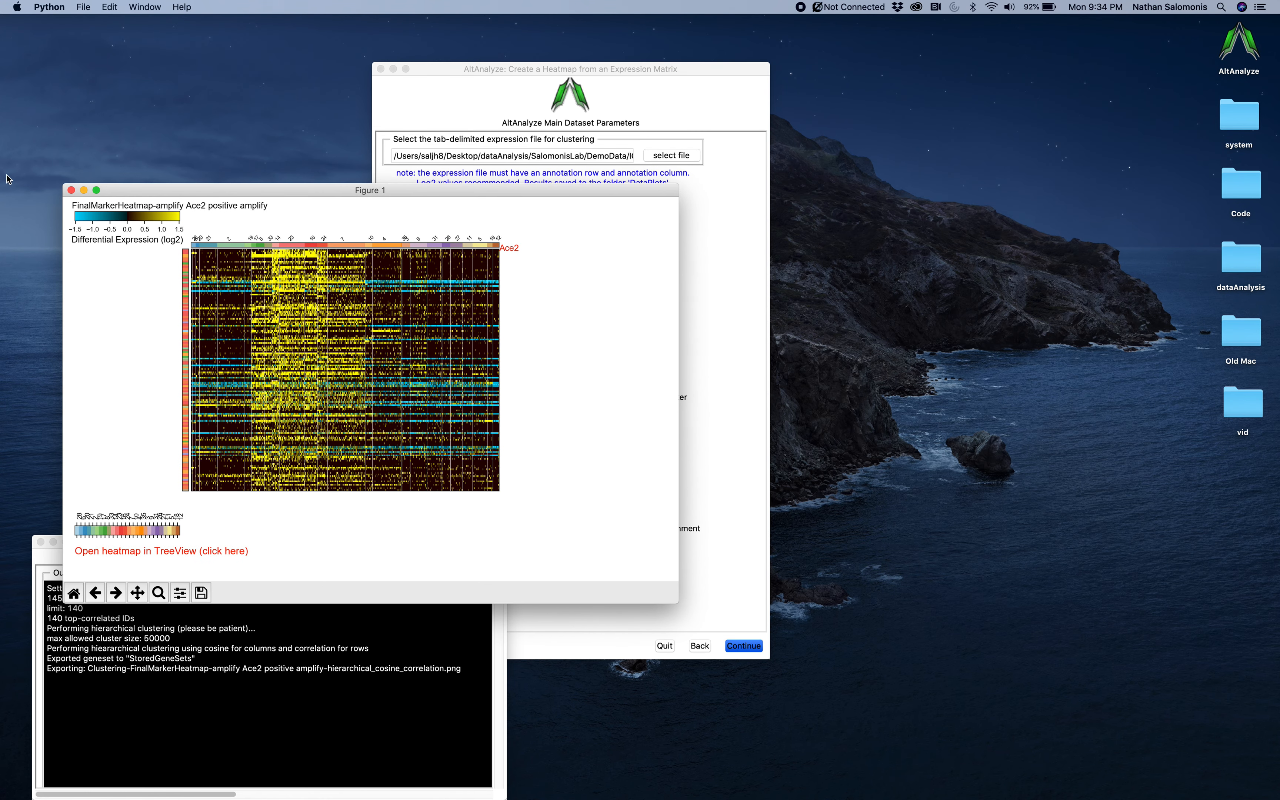
left_click(70, 190)
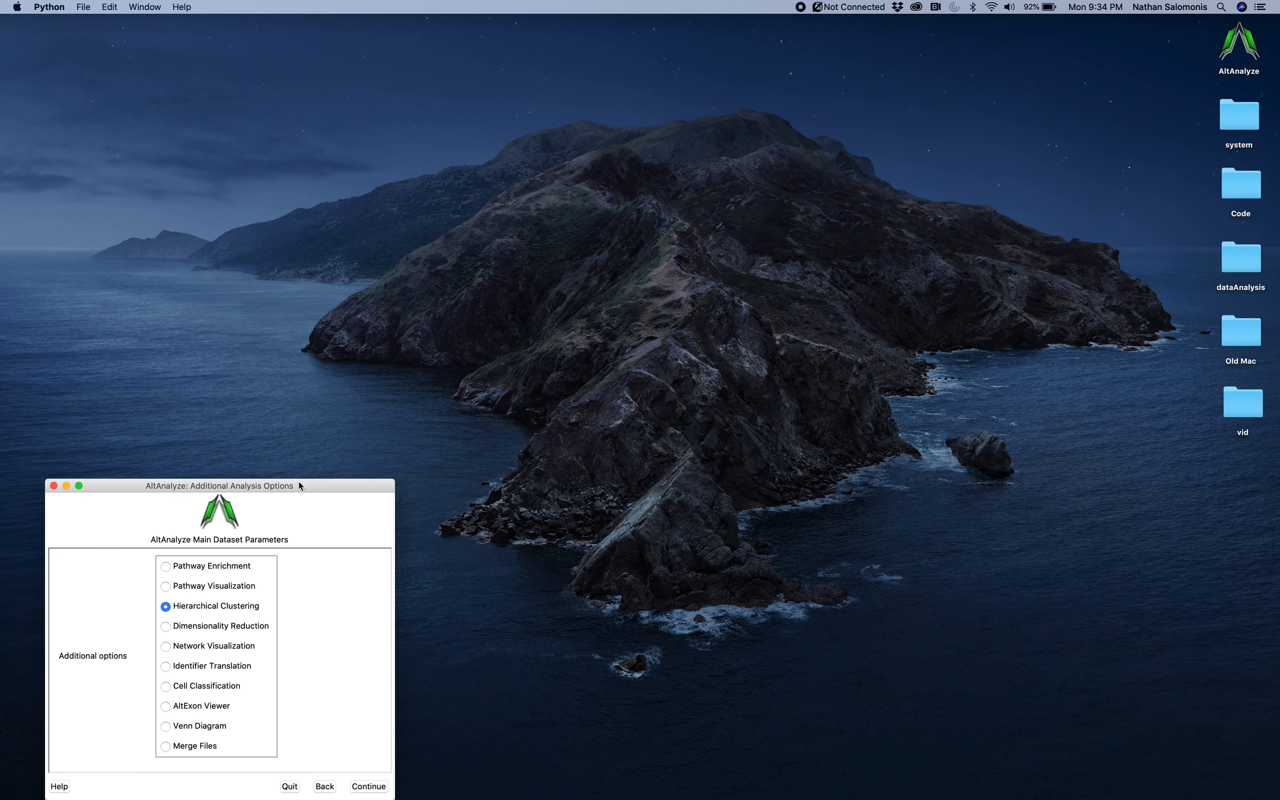
- Reopen the Hierarchical Clustering parameters and clear the gene entered for finding top-correlated genes
left_click_drag(299, 486, 528, 340)
left_click(596, 638)
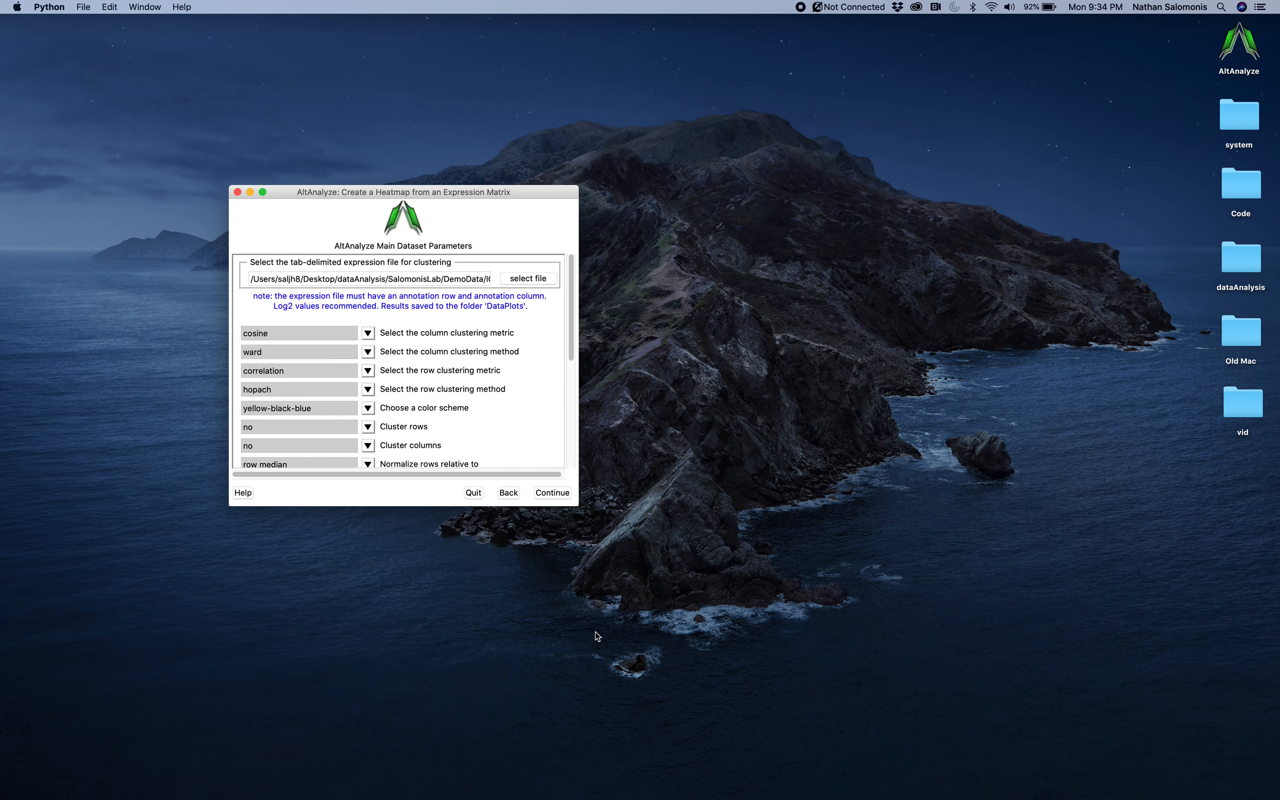
scroll(566, 434, "down", 10)
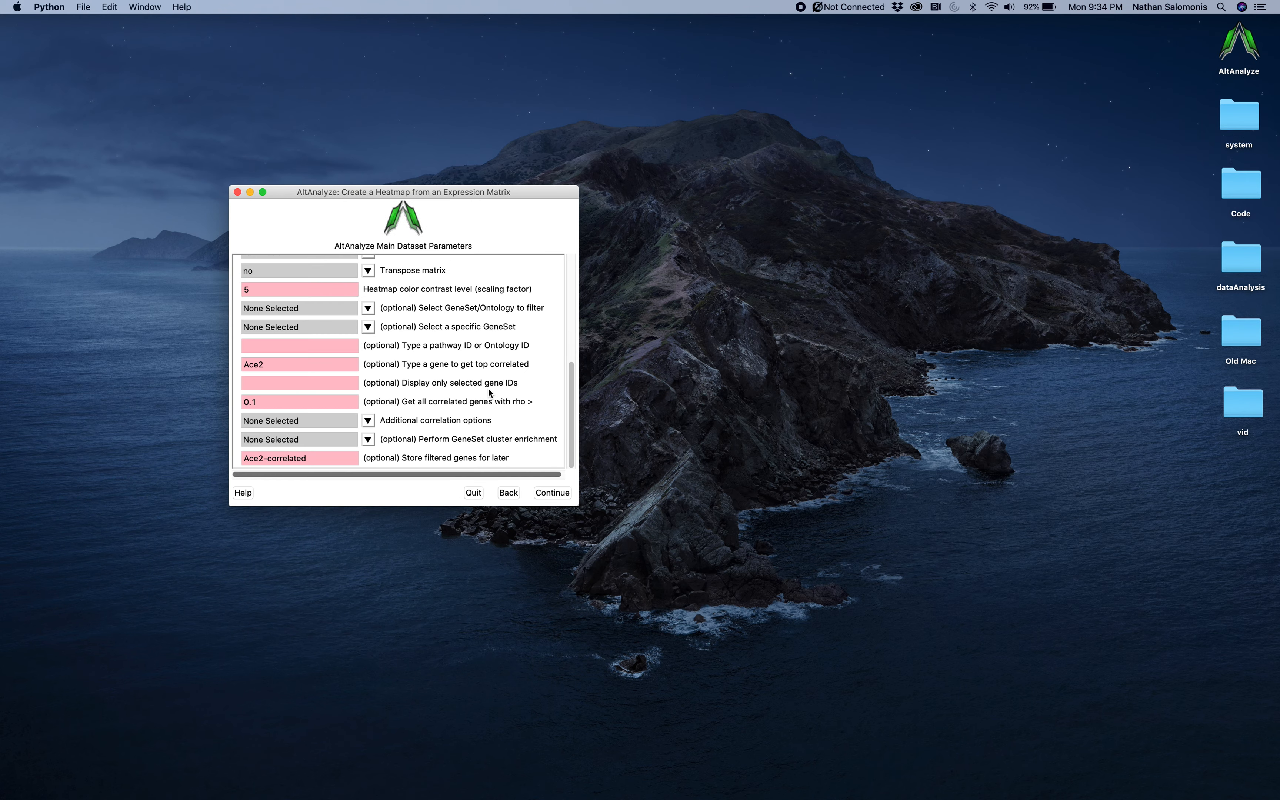
left_click(299, 363)
key("BackSpace")
key("BackSpace")
key("BackSpace")
key("BackSpace")
- Clear the rho cutoff and the name for storing the filtered genes
left_click(274, 403)
key("BackSpace")
key("BackSpace")
key("BackSpace")
left_click(332, 460)
left_click_drag(331, 461, 147, 460)
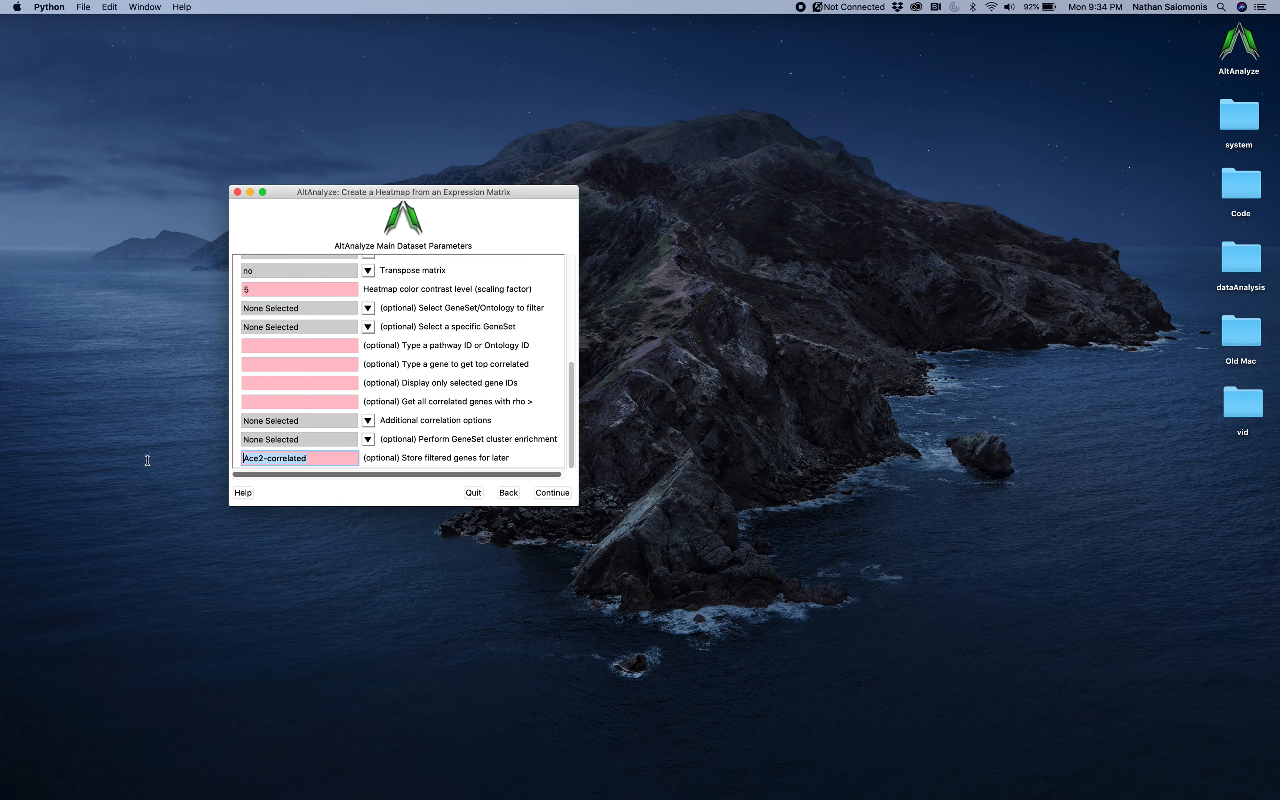
key("BackSpace")
- Look through the GeneSet/Ontology filter options, choose StoredGeneSets, and select Ace2-correlated as the specific gene set
left_click(368, 308)
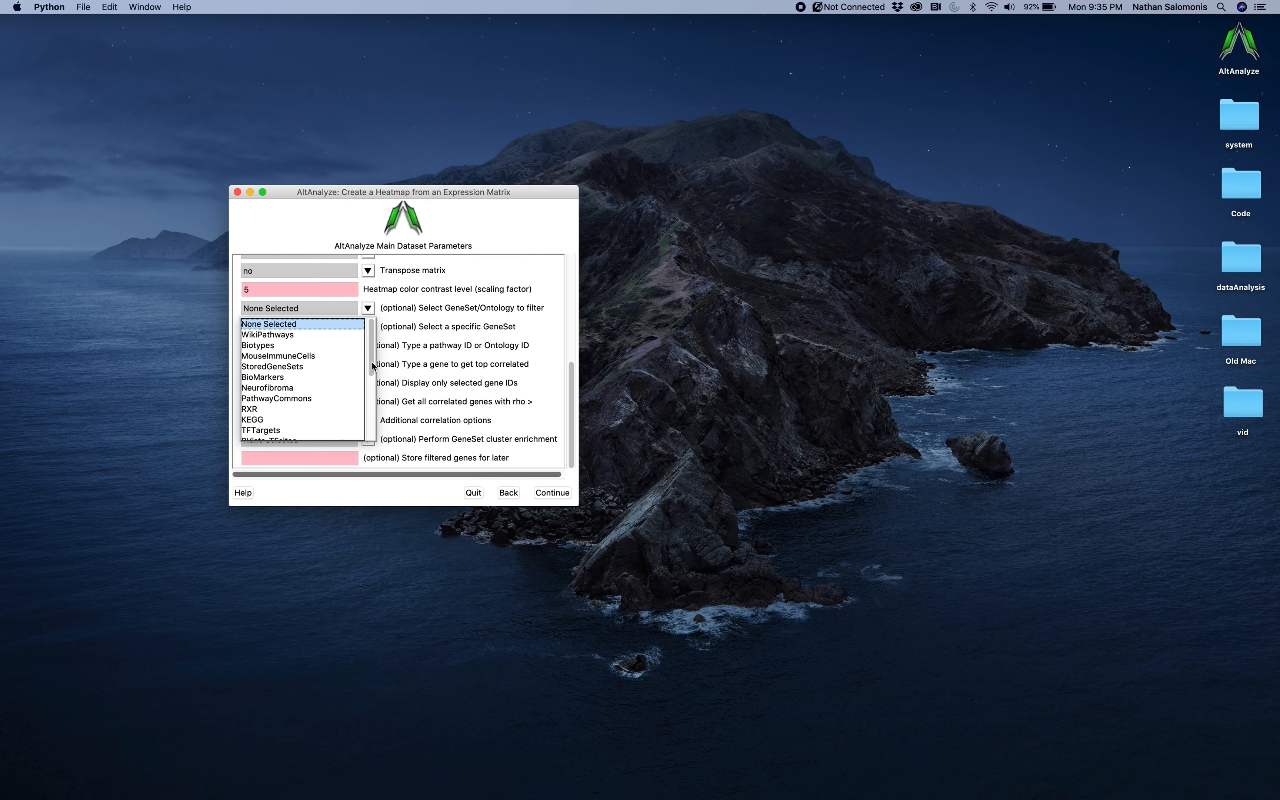
left_click_drag(373, 365, 372, 374)
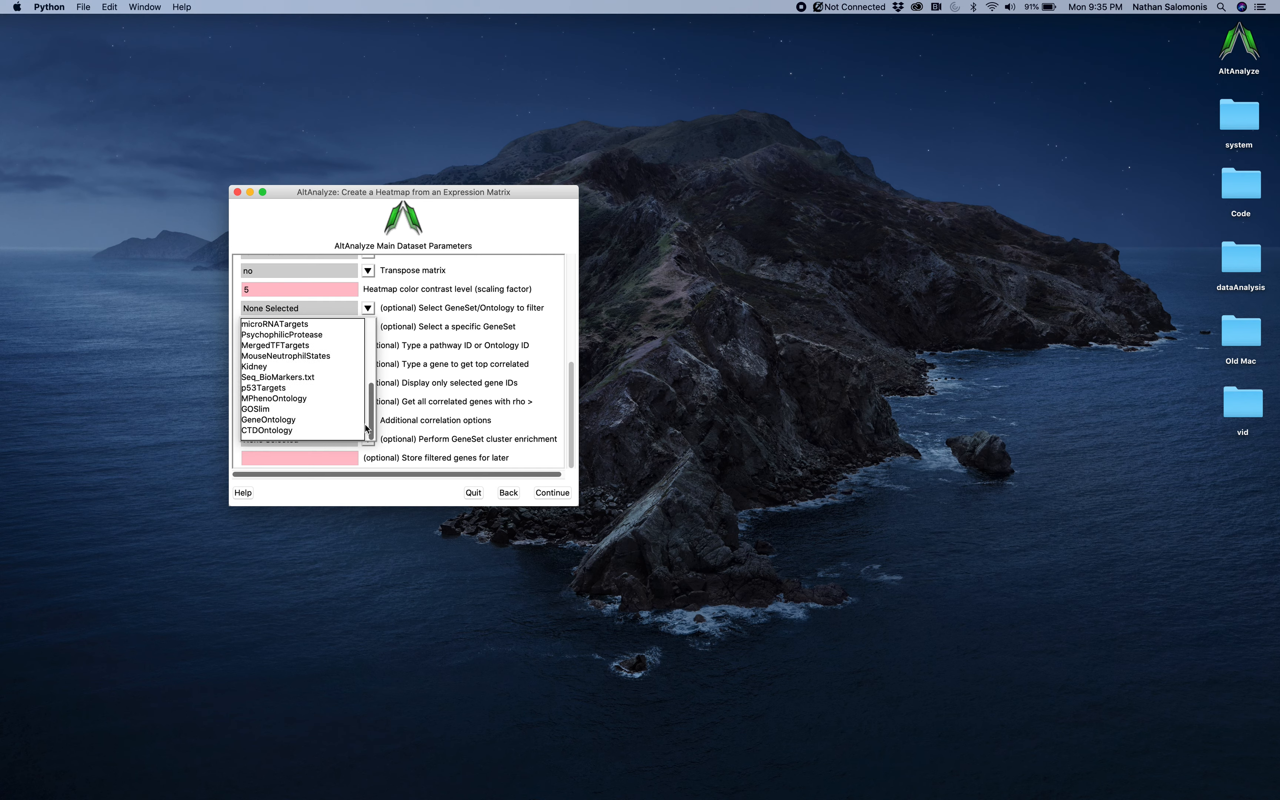
left_click_drag(365, 428, 379, 368)
left_click(318, 366)
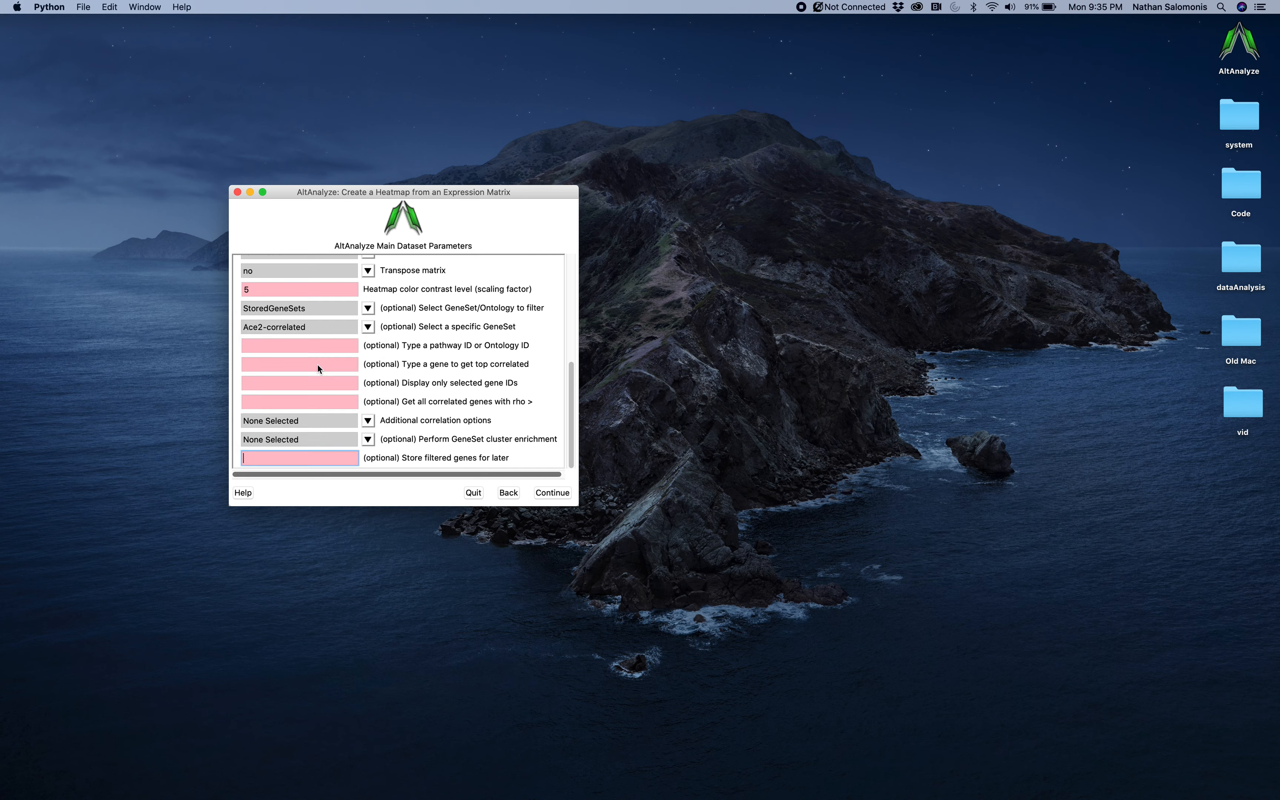
left_click(370, 328)
left_click(353, 343)
- Switch the GeneSet/Ontology filter to WikiPathways and browse its specific gene sets and the other available collections
left_click(368, 308)
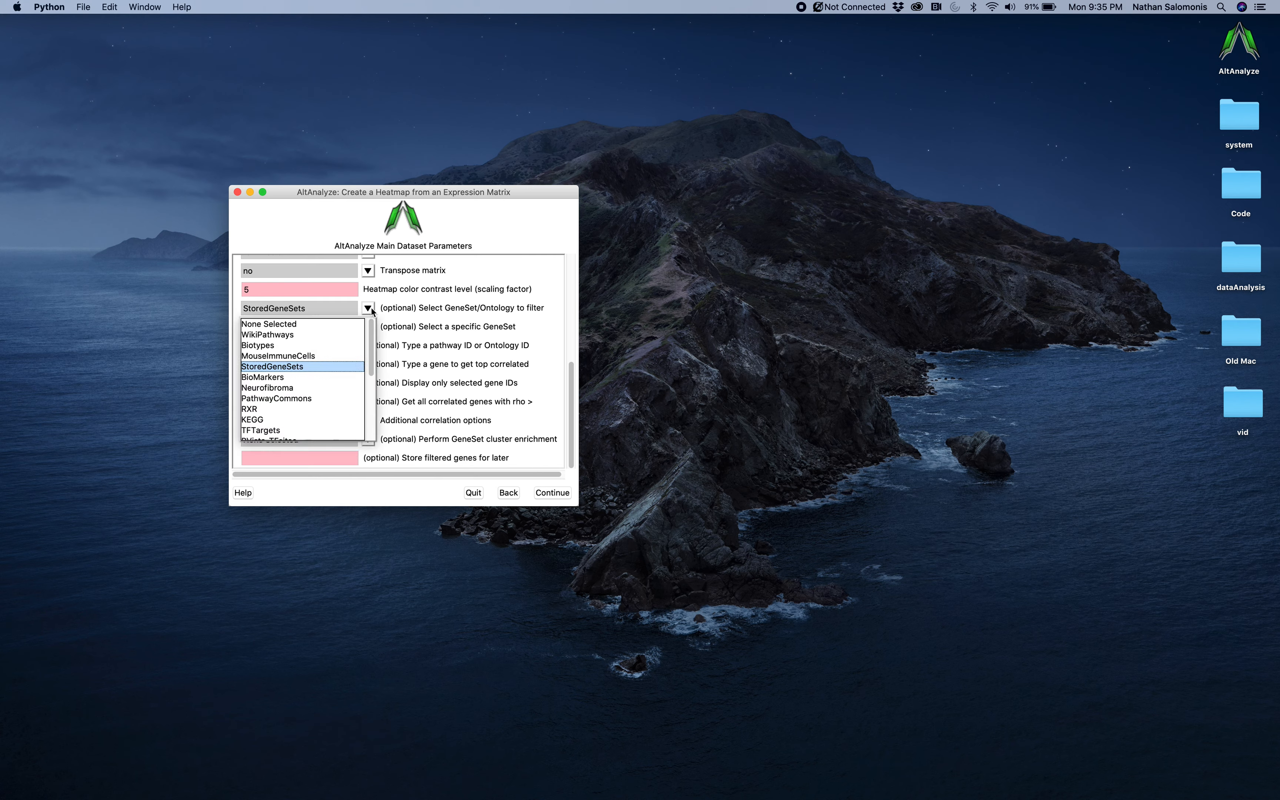
left_click(353, 335)
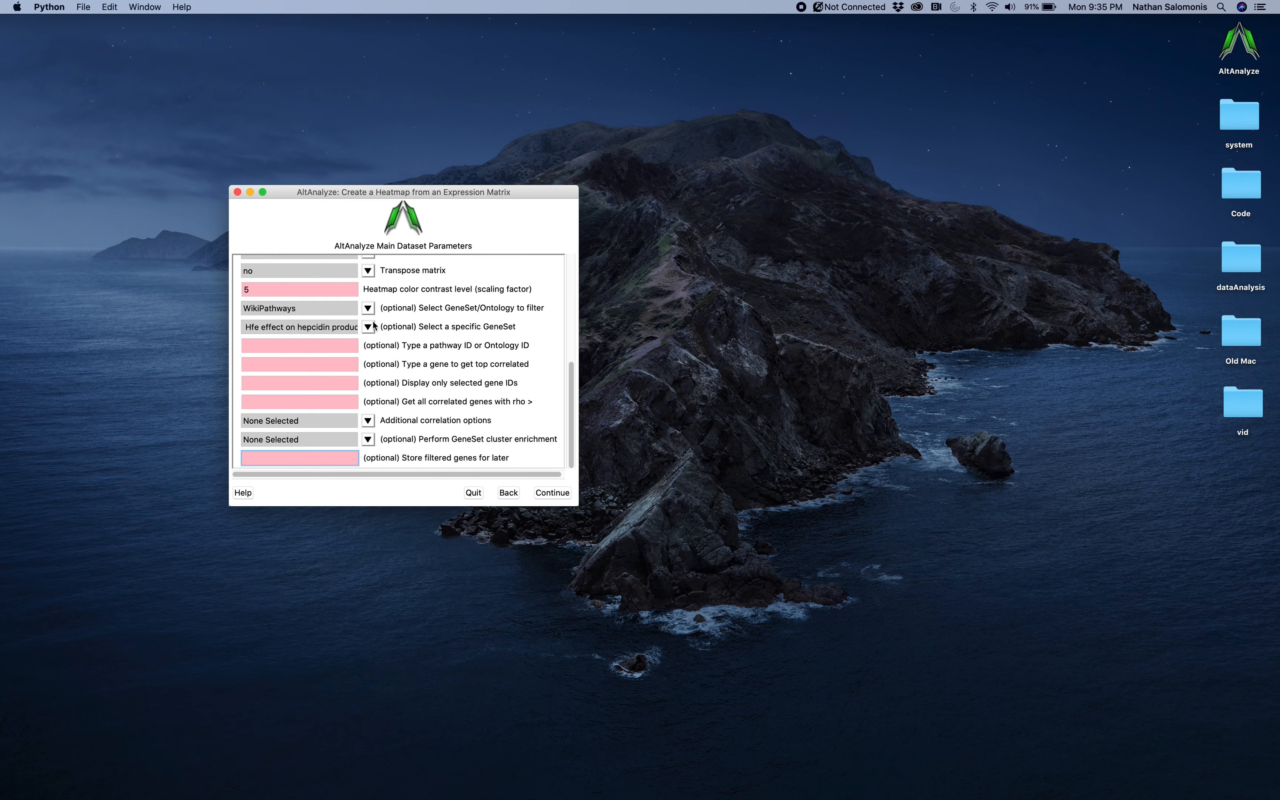
left_click(368, 326)
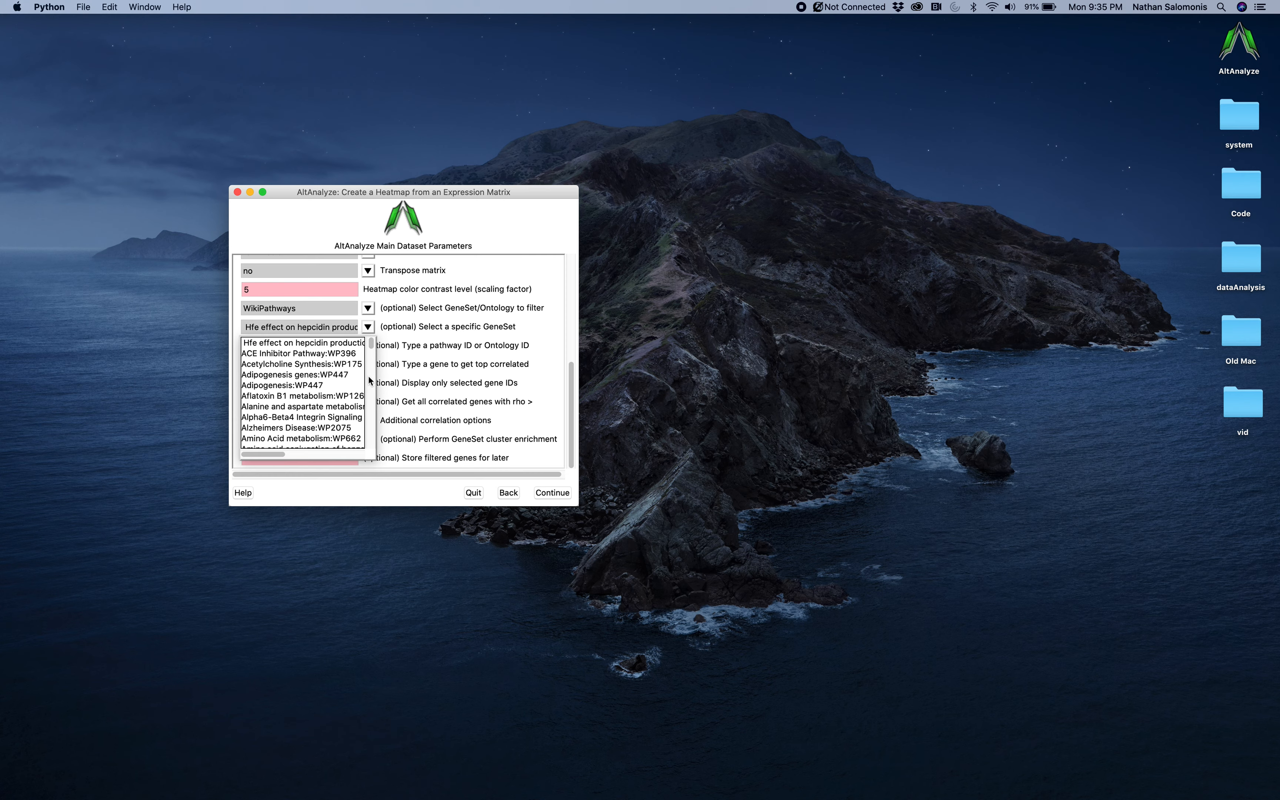
scroll(365, 371, "down", 10)
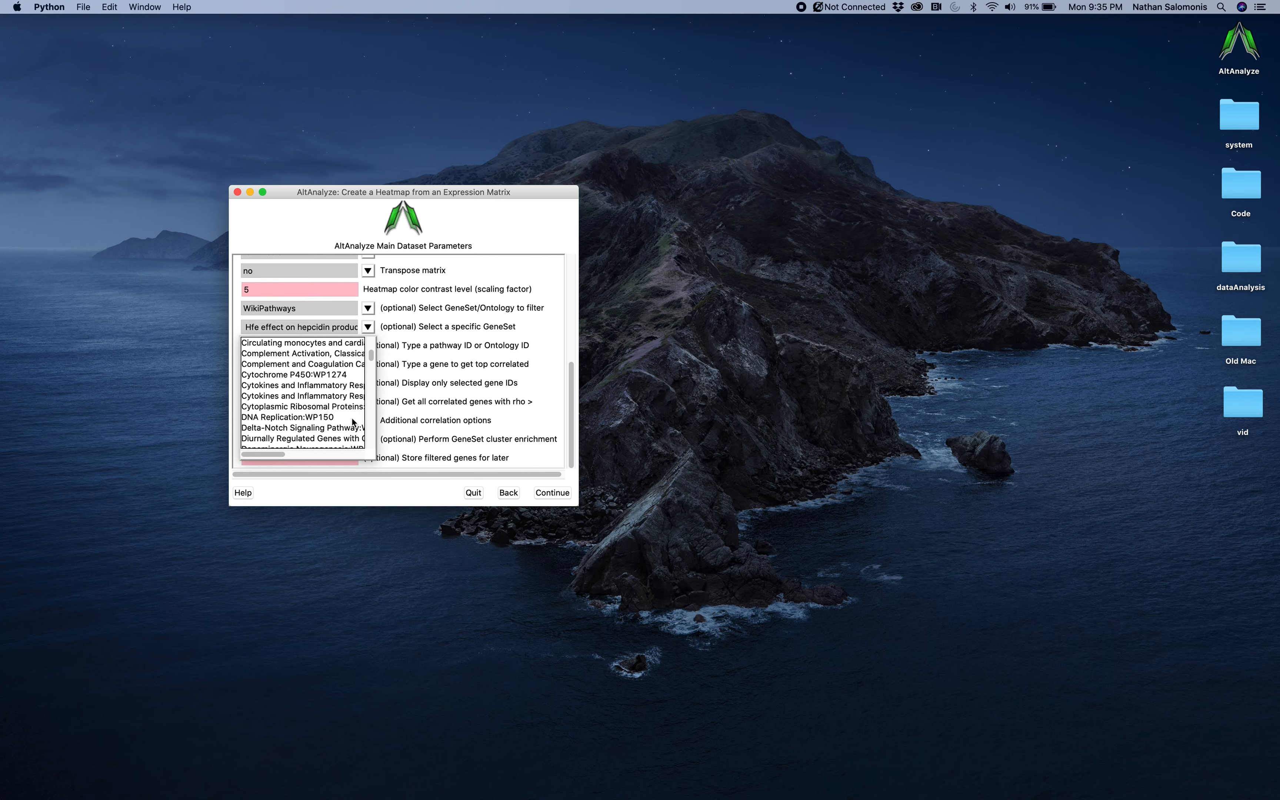
left_click(440, 400)
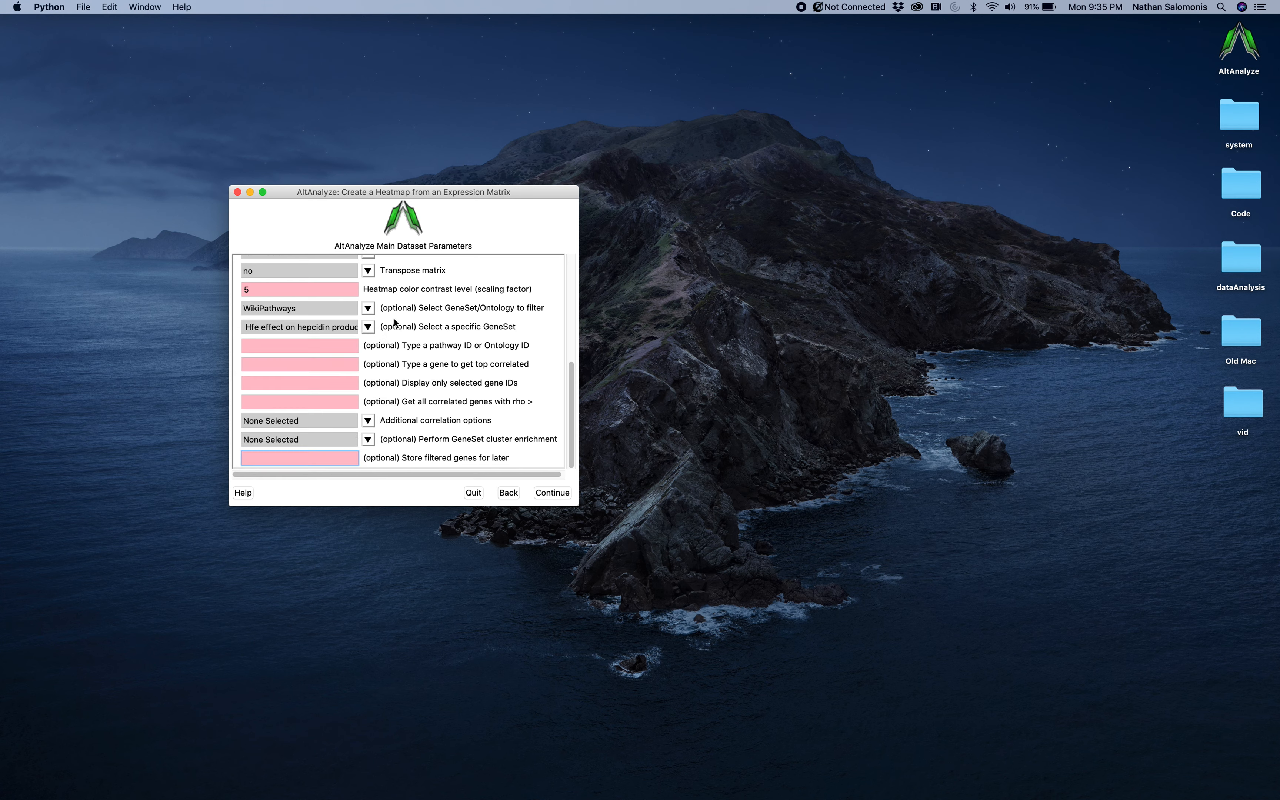
left_click(371, 312)
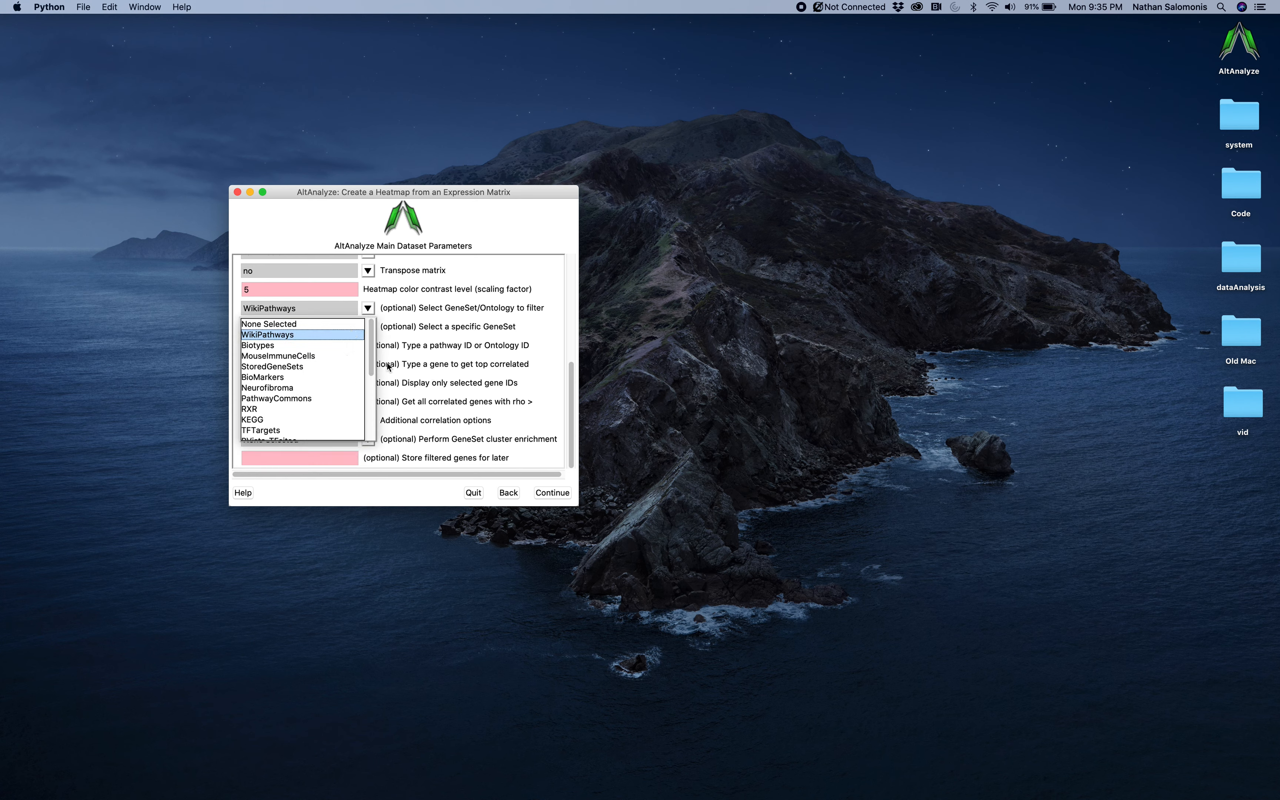
left_click(410, 362)
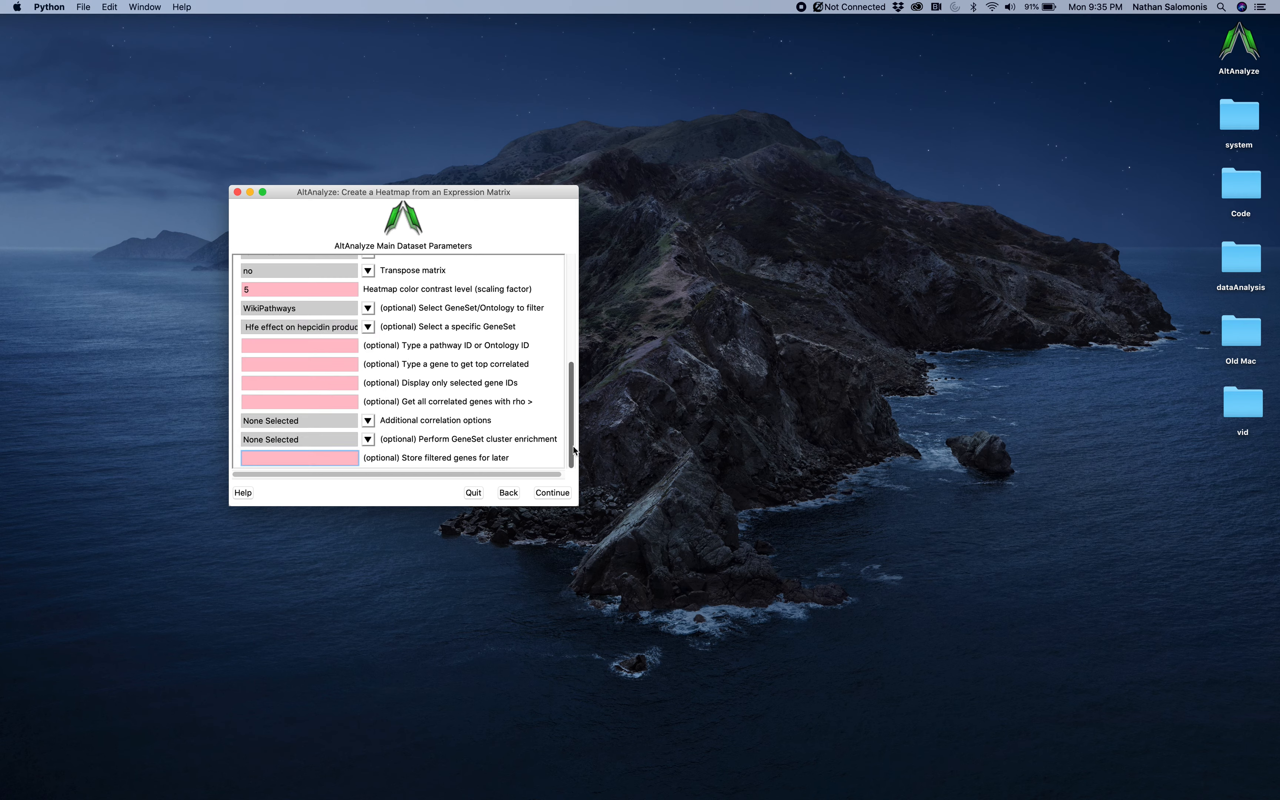
left_click_drag(573, 446, 591, 347)
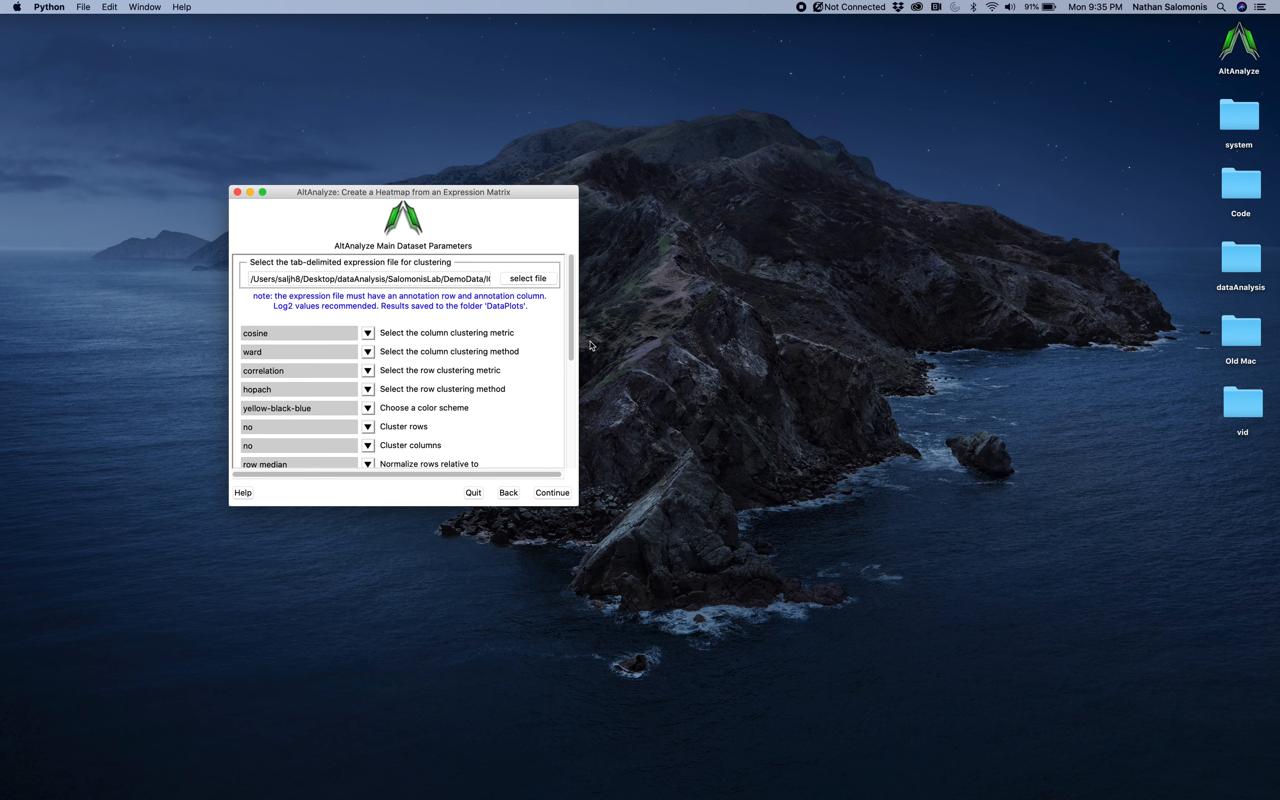